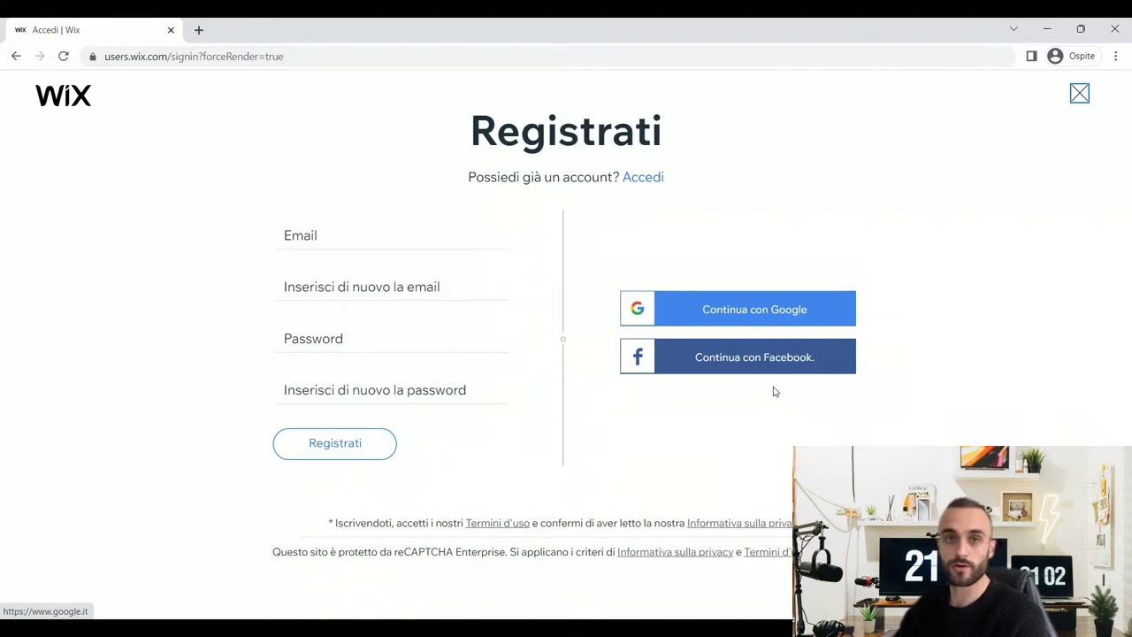
# - Register a Wix account by entering and confirming the e-mail address and password
pyautogui.click(323, 230)
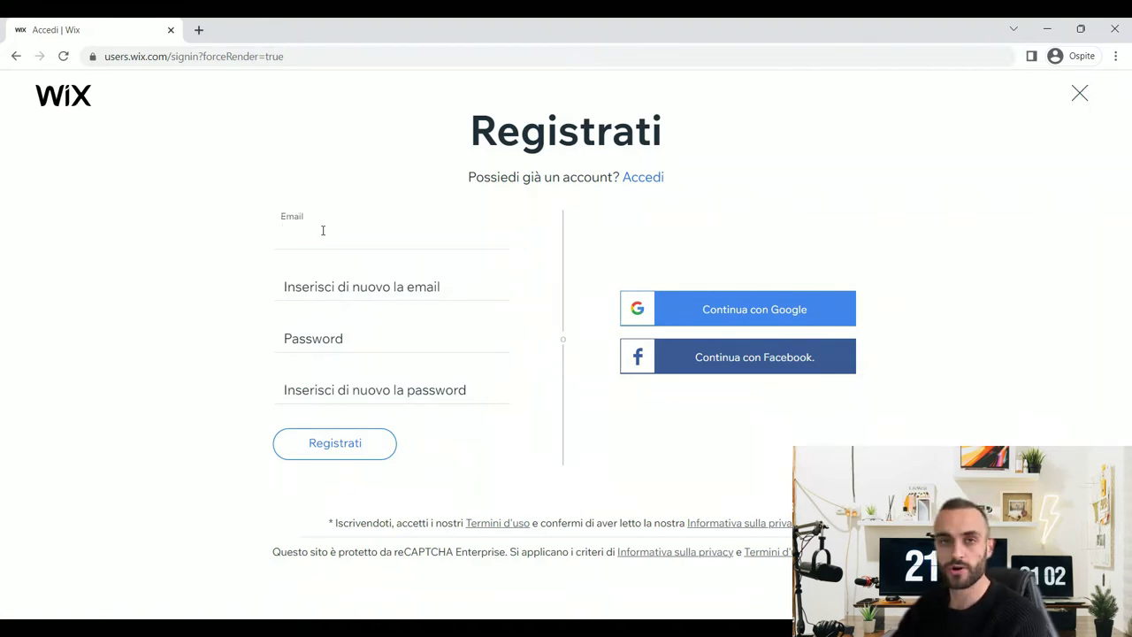
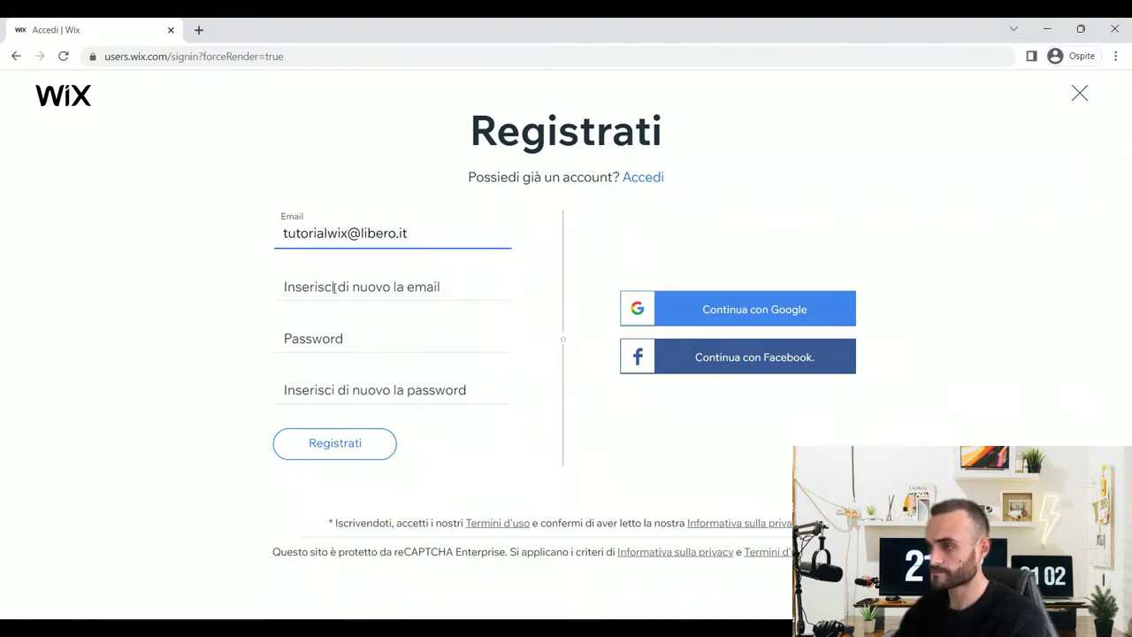
pyautogui.click(333, 288)
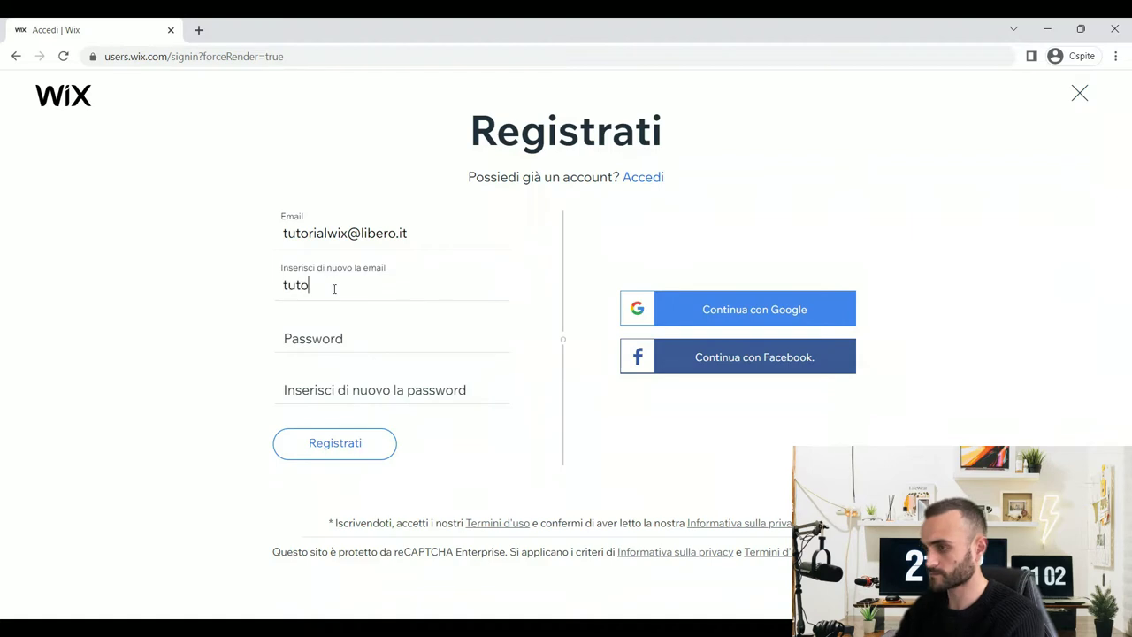
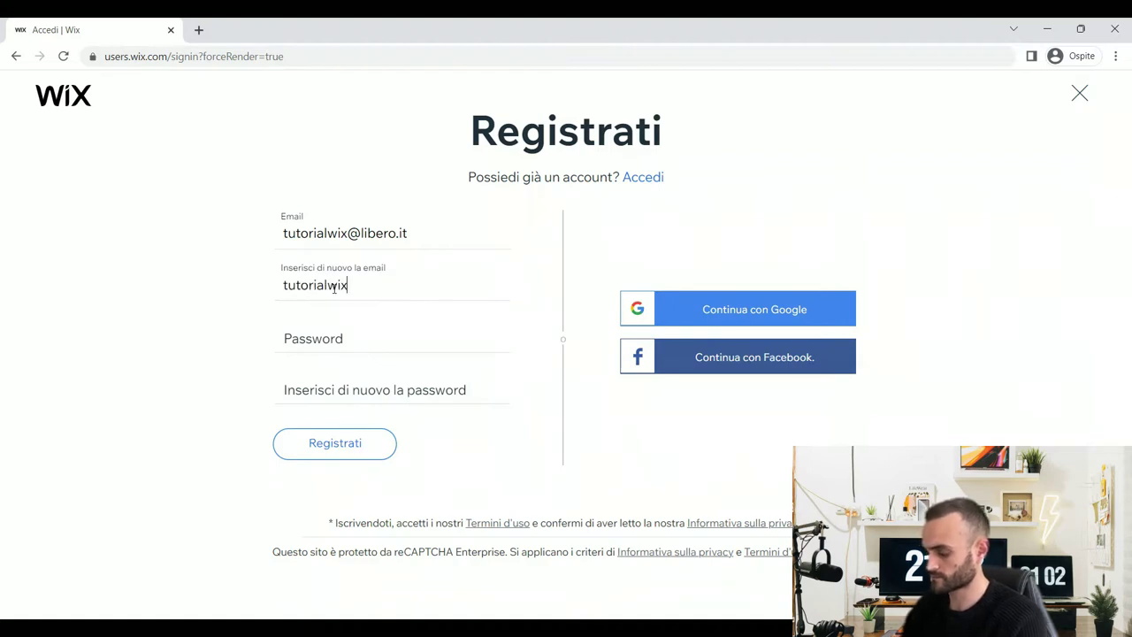
pyautogui.press('Tab')
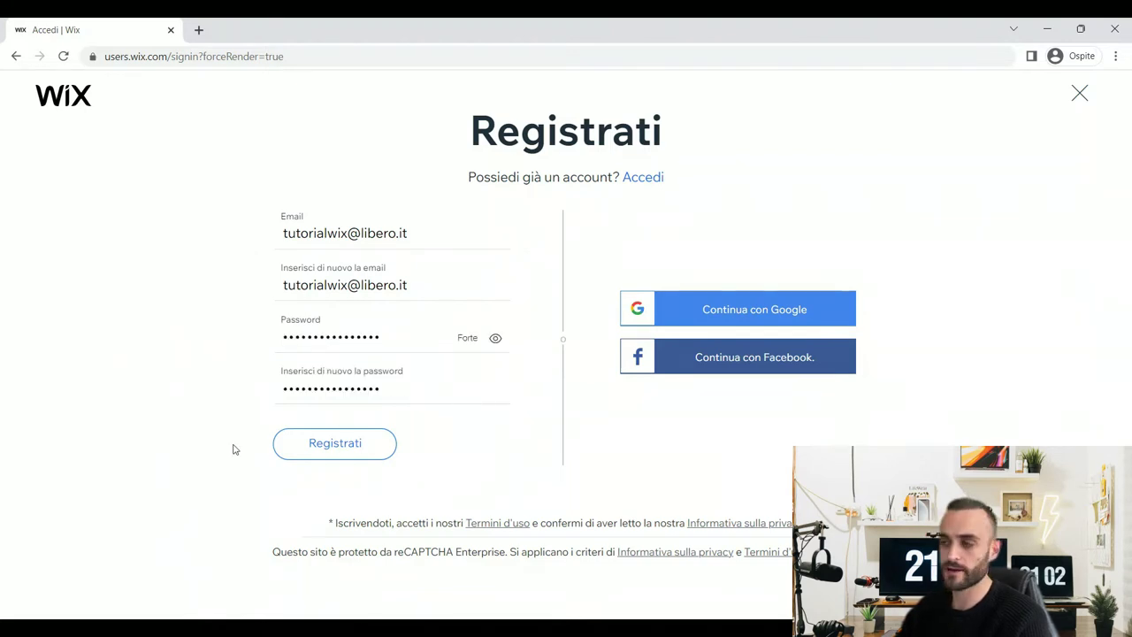
pyautogui.click(357, 442)
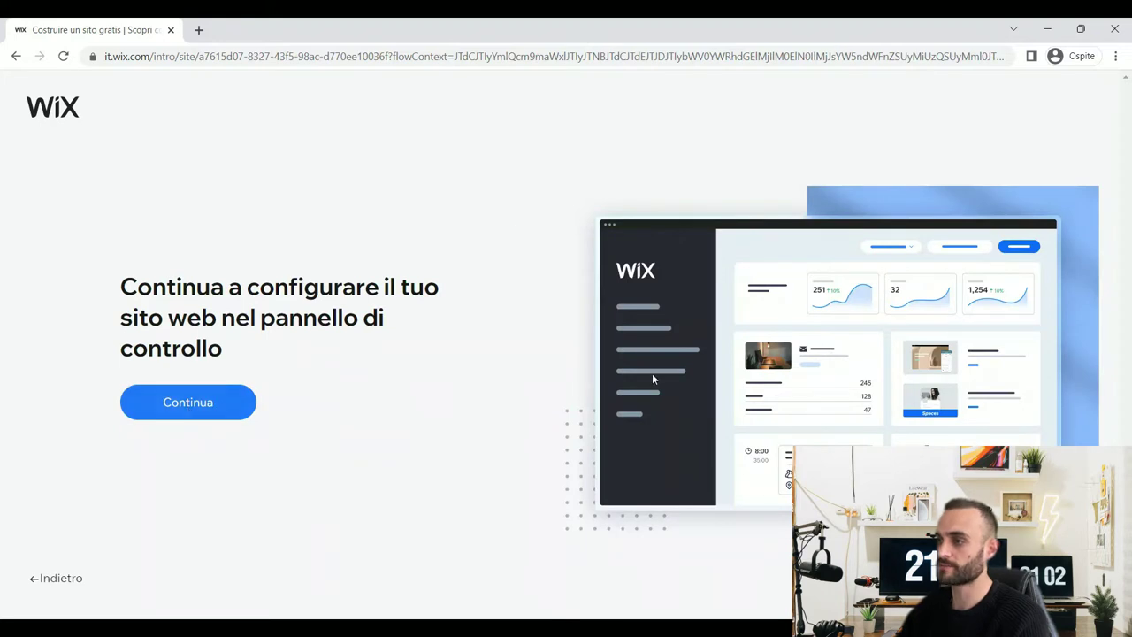
# - Continue past the 'Diamo vita alle tue idee' intro to the site dashboard
pyautogui.click(189, 409)
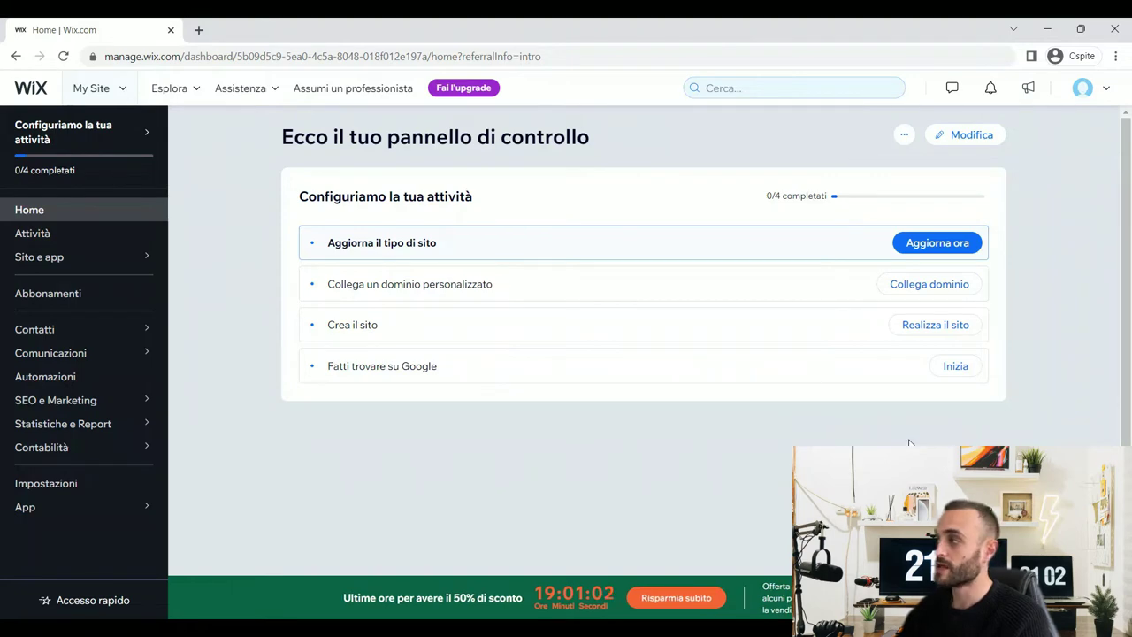
pyautogui.click(1084, 88)
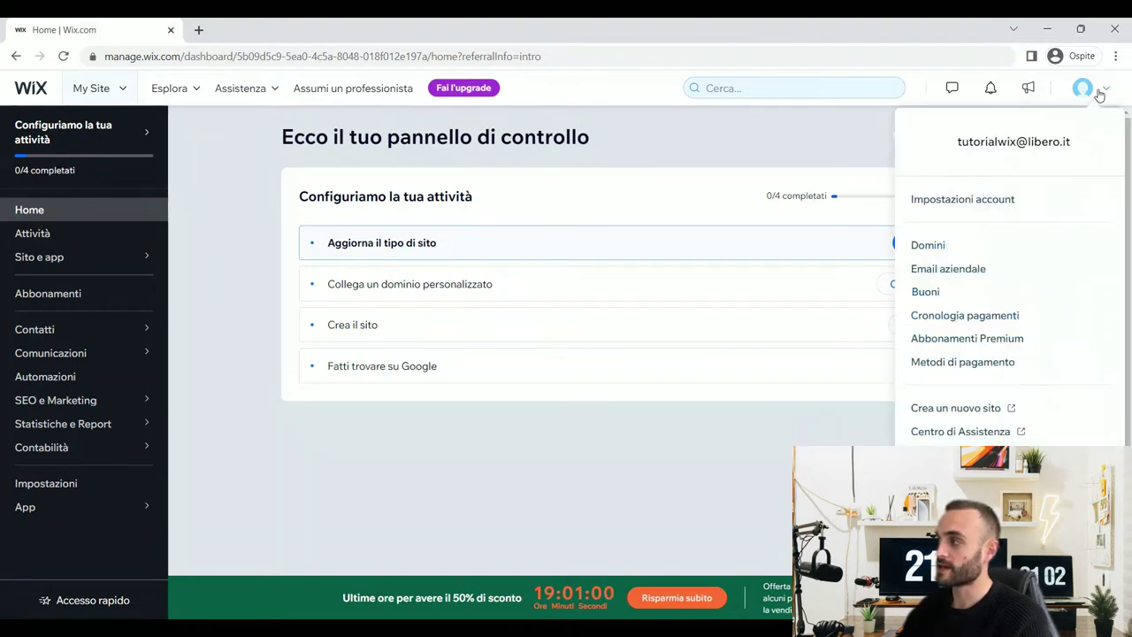
pyautogui.click(970, 201)
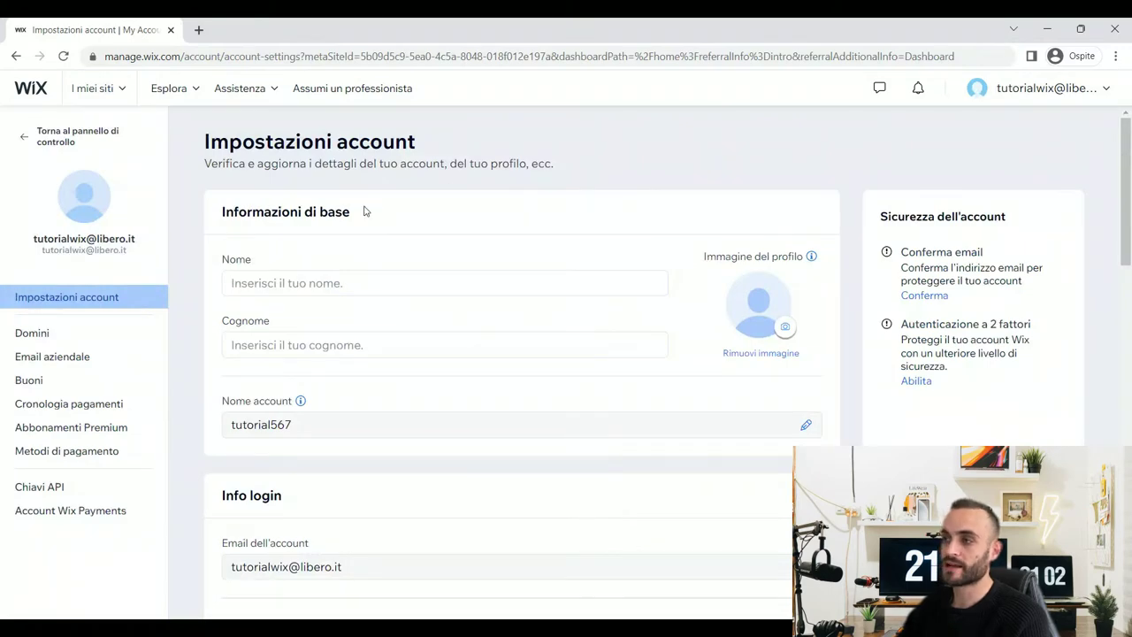
pyautogui.scroll(-3, 345, 265)
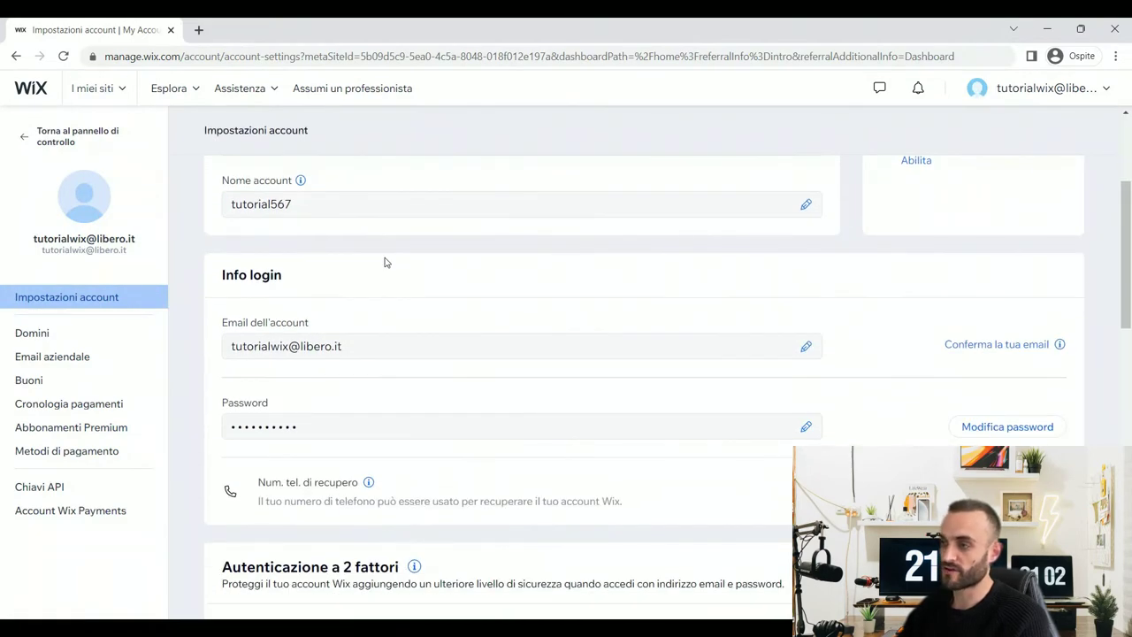
pyautogui.scroll(3, 384, 262)
pyautogui.scroll(-2, 393, 323)
pyautogui.scroll(2, 498, 315)
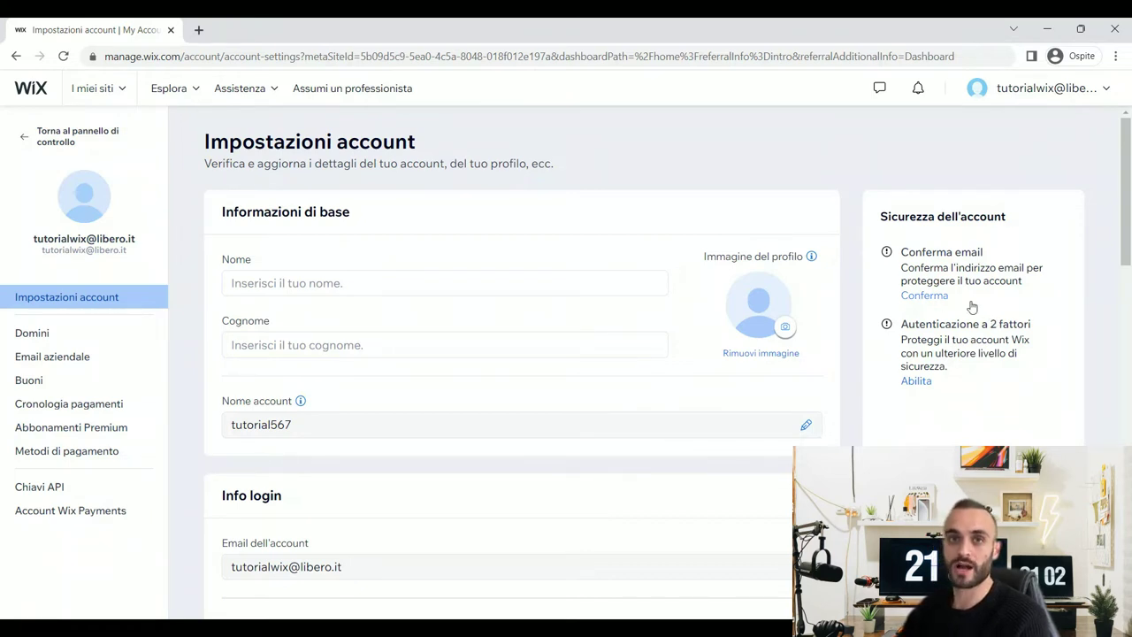
pyautogui.scroll(-5, 925, 298)
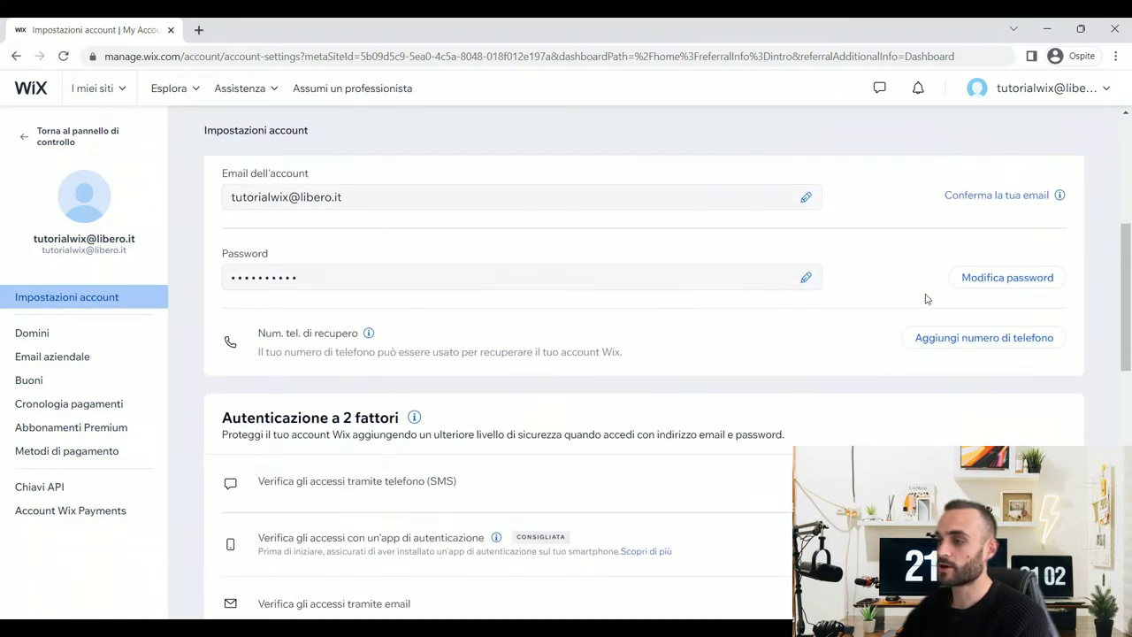
pyautogui.moveTo(255, 411); pyautogui.dragTo(502, 415)
pyautogui.click(521, 409)
pyautogui.scroll(-1, 403, 394)
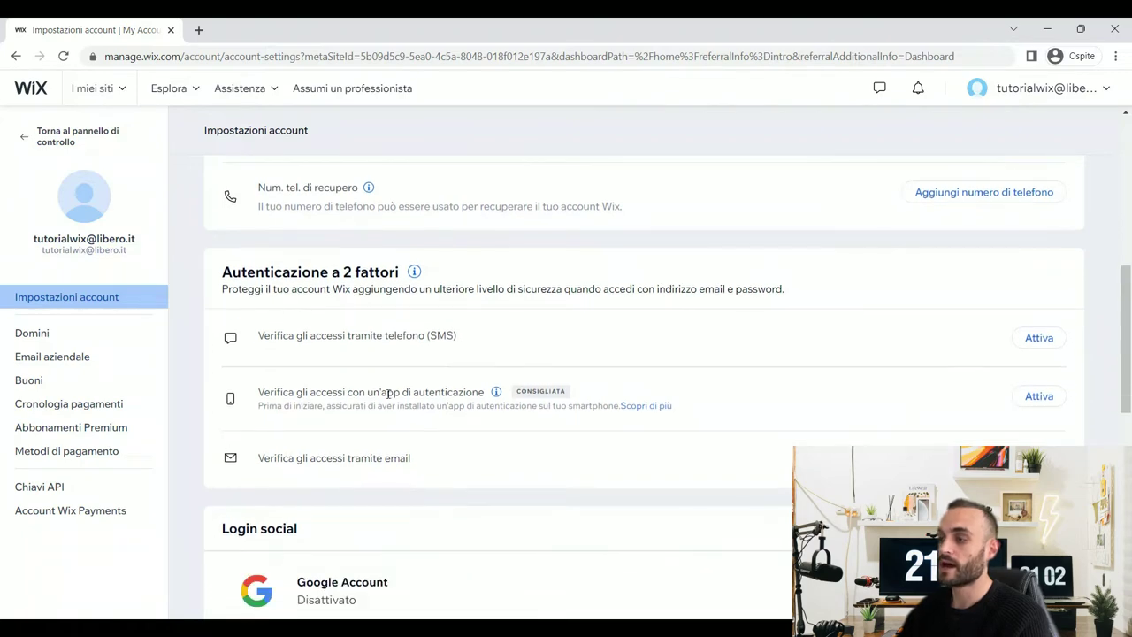
pyautogui.moveTo(315, 392); pyautogui.dragTo(481, 391)
pyautogui.click(619, 356)
pyautogui.scroll(1, 691, 358)
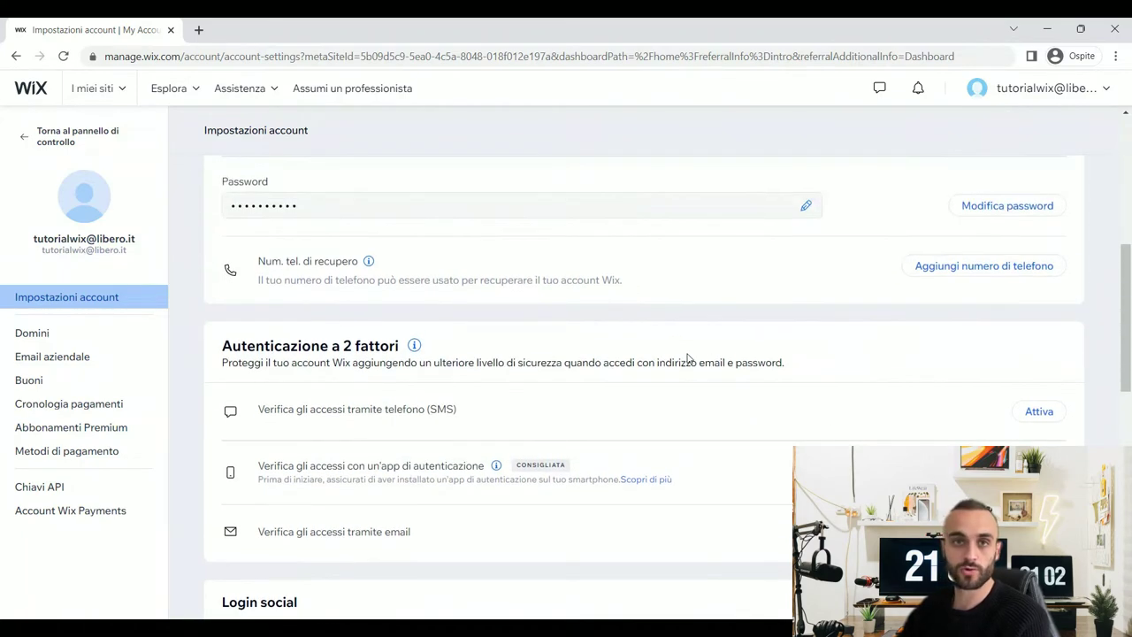
pyautogui.scroll(6, 688, 357)
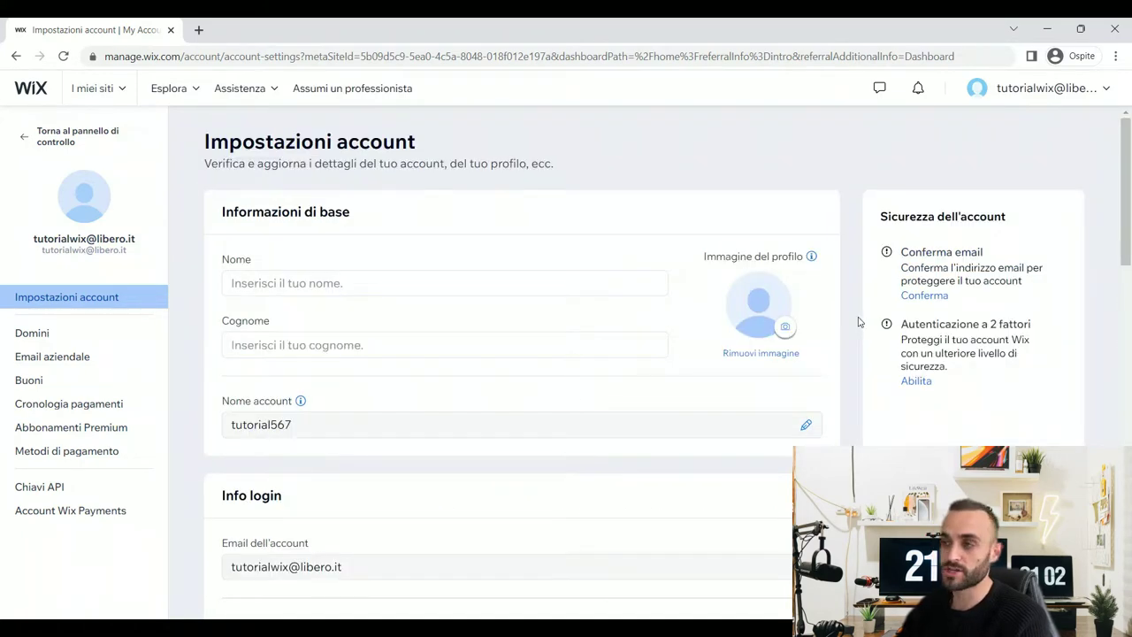
pyautogui.scroll(-1, 856, 323)
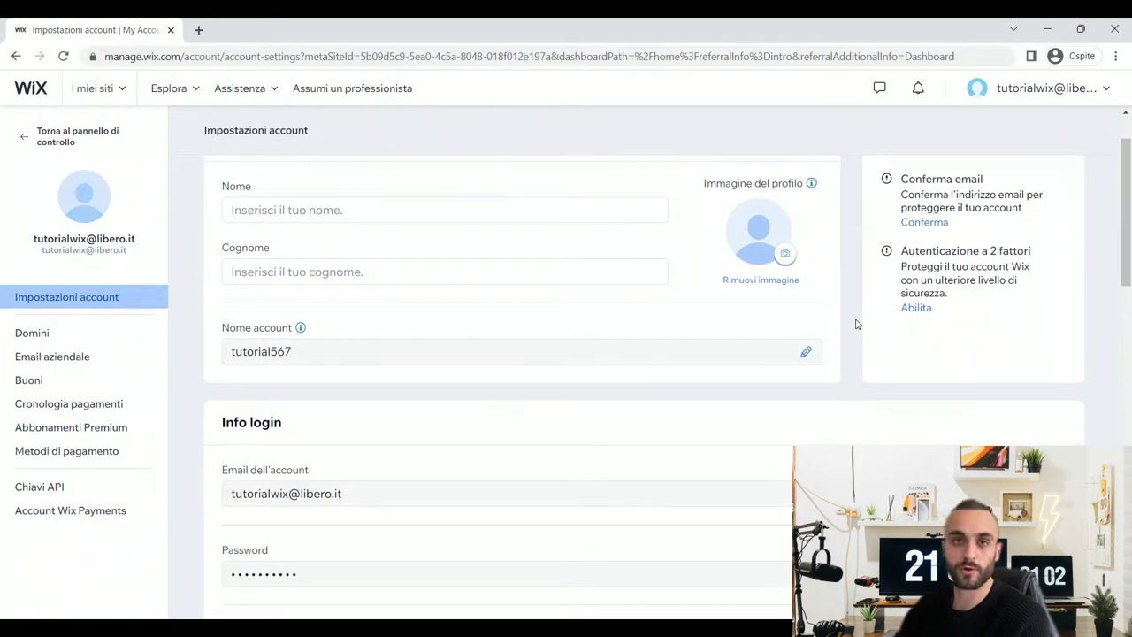
pyautogui.scroll(1, 856, 324)
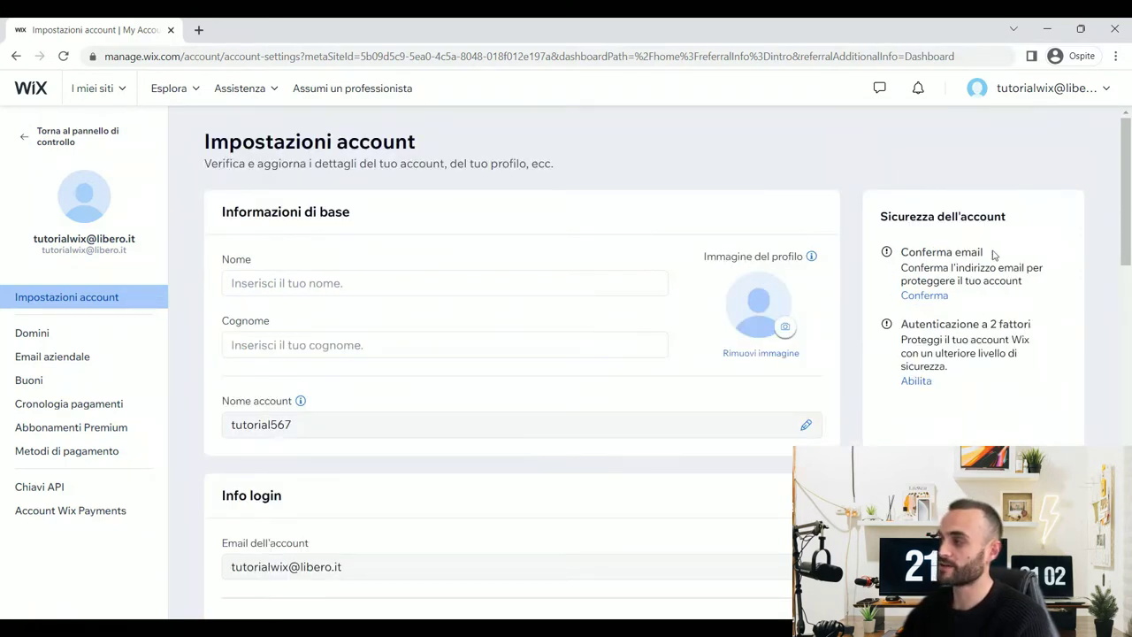
pyautogui.scroll(-1, 958, 264)
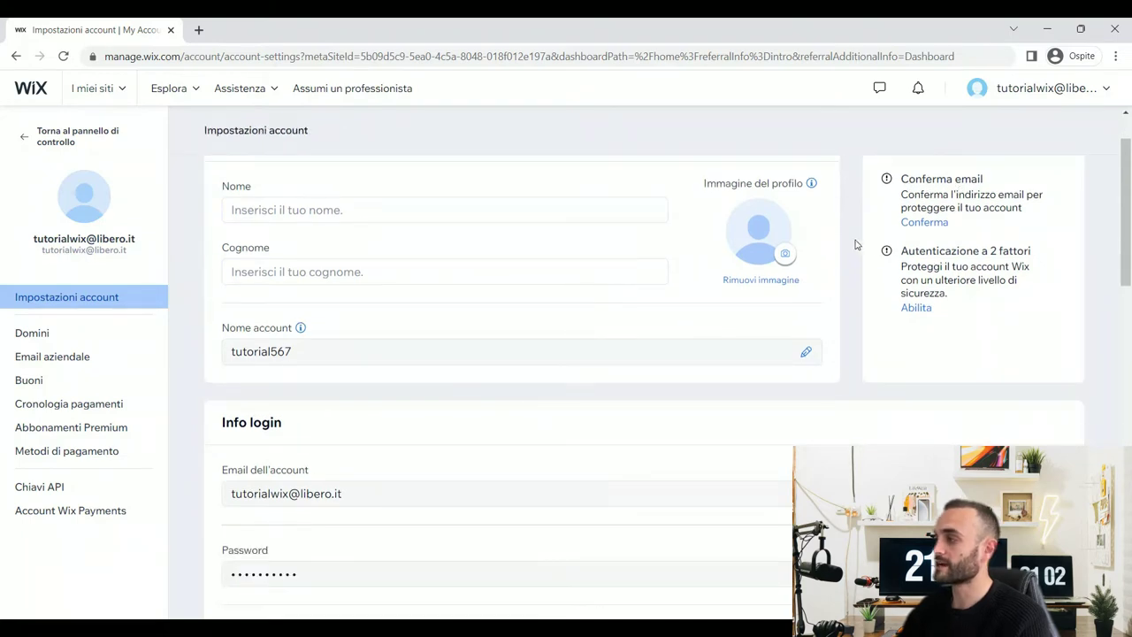
pyautogui.scroll(-6, 1015, 251)
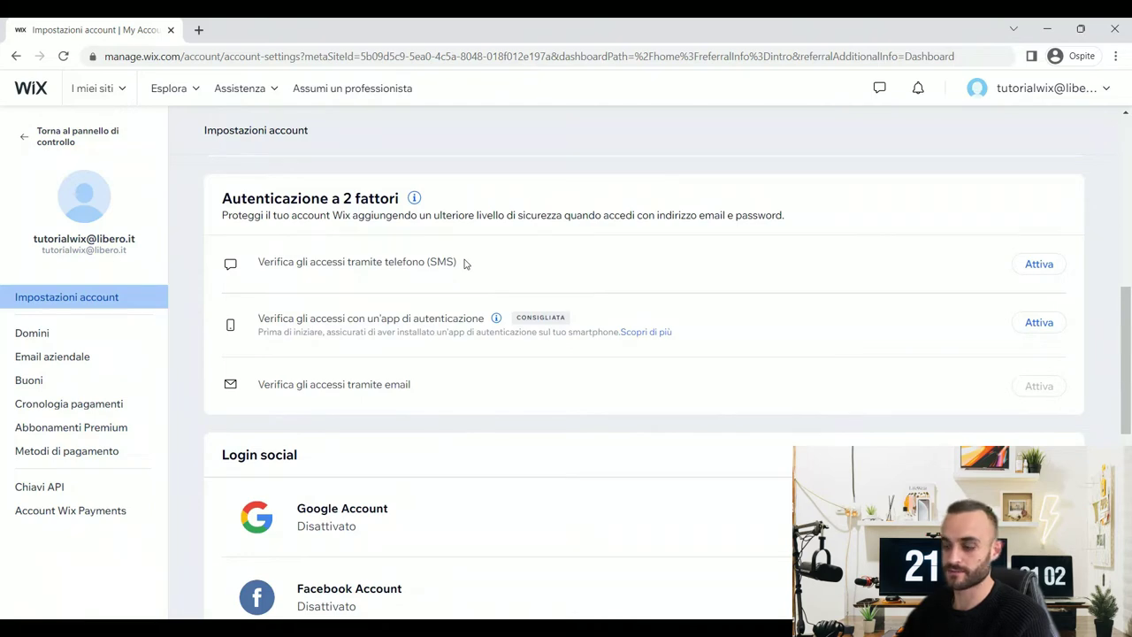
pyautogui.scroll(7, 464, 264)
pyautogui.click(21, 141)
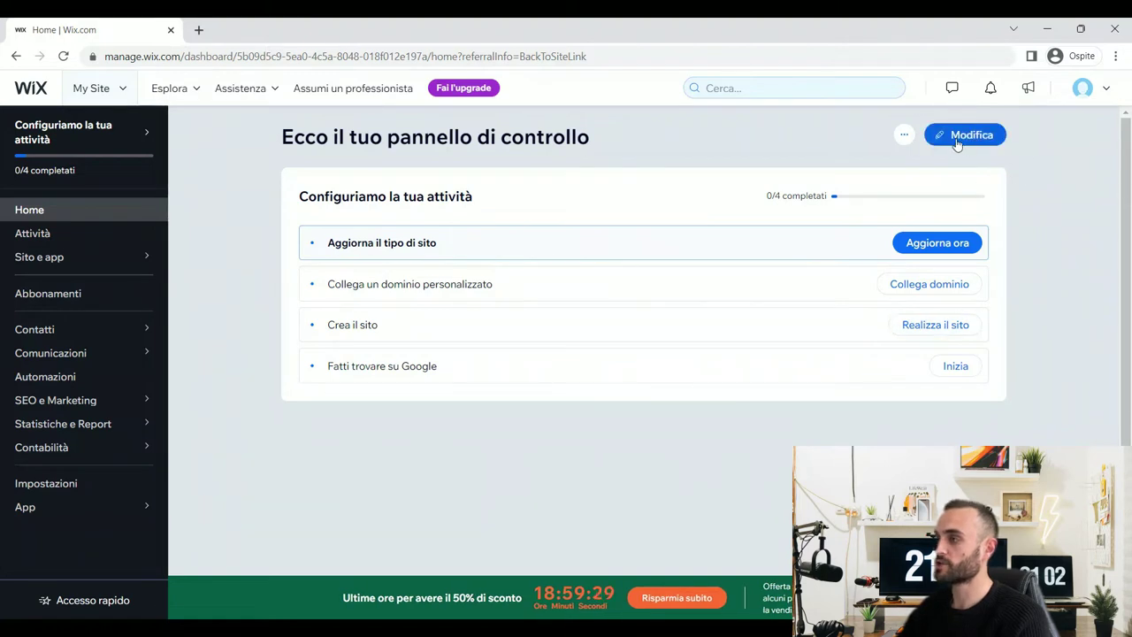
# - Select My Site from the sites list and start editing it
pyautogui.click(116, 90)
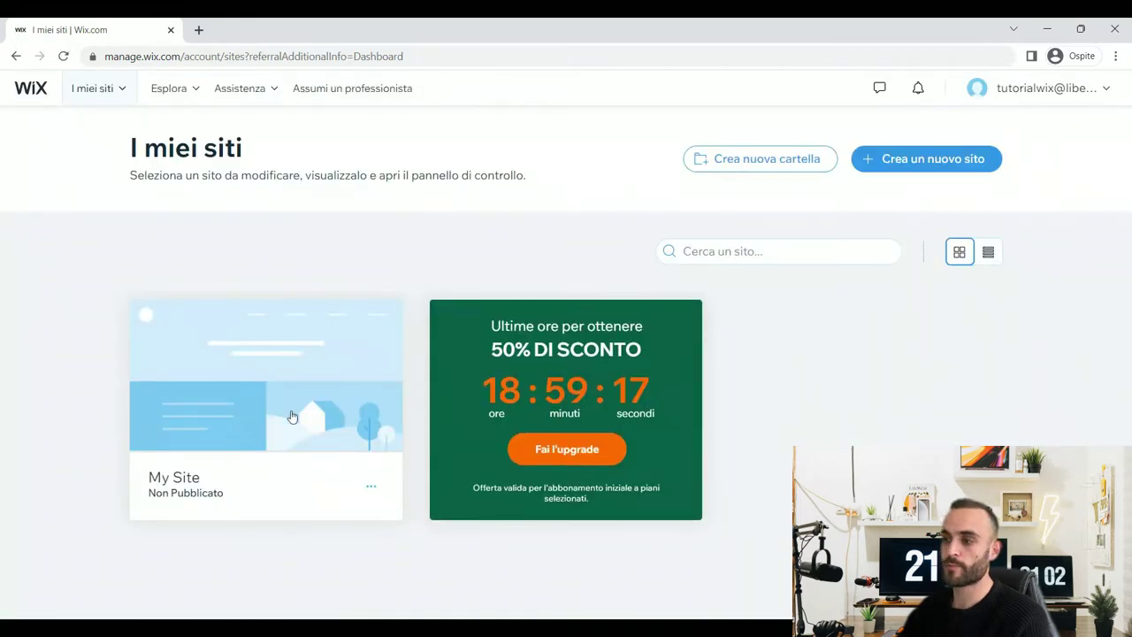
pyautogui.moveTo(240, 421)
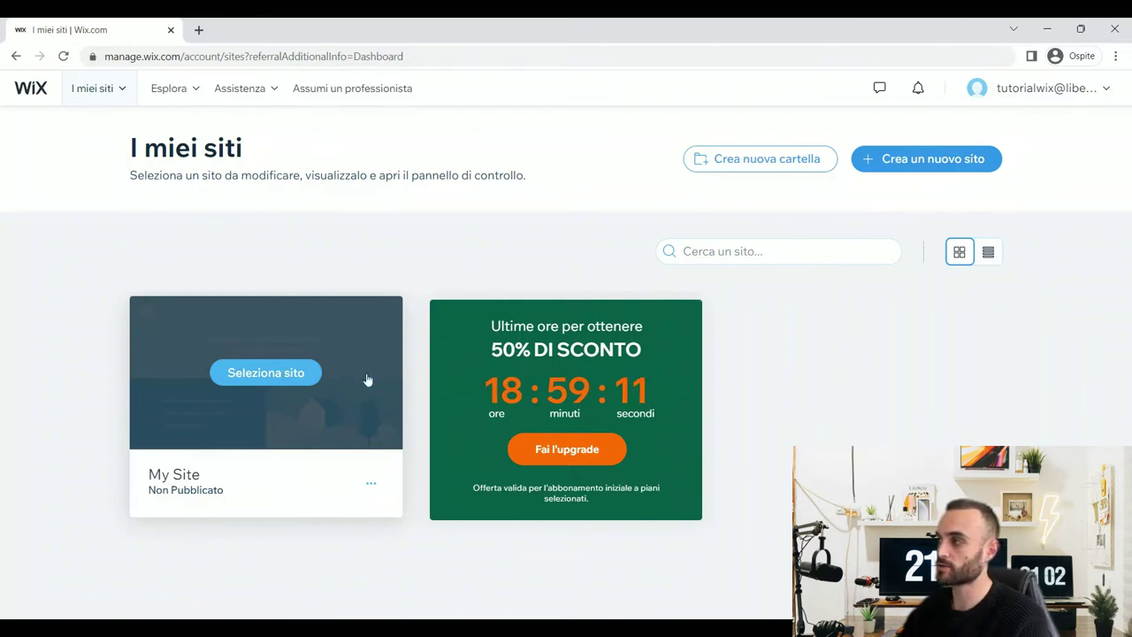
pyautogui.click(300, 378)
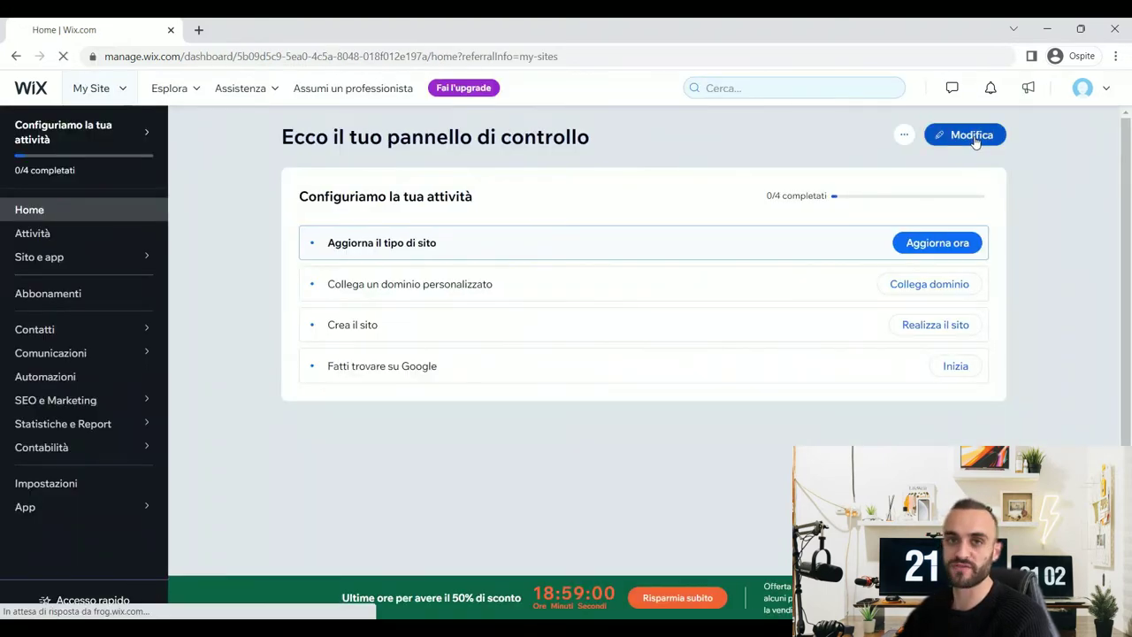
pyautogui.click(972, 137)
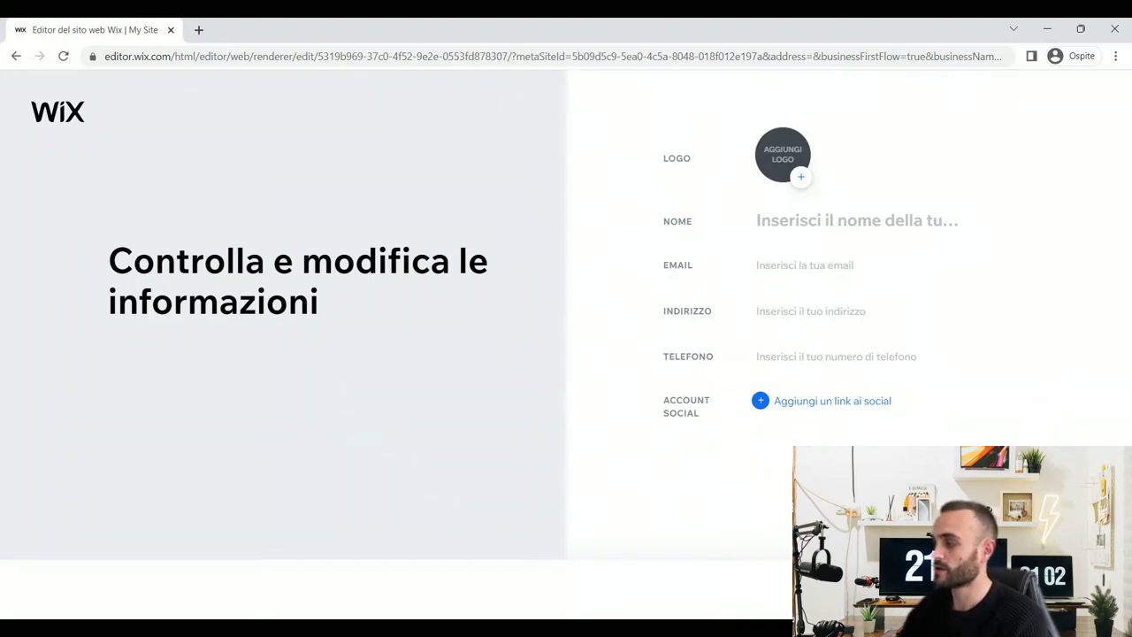
# - Skip the business info step, choose a theme and pick the fern-leaf homepage design
pyautogui.click(1070, 590)
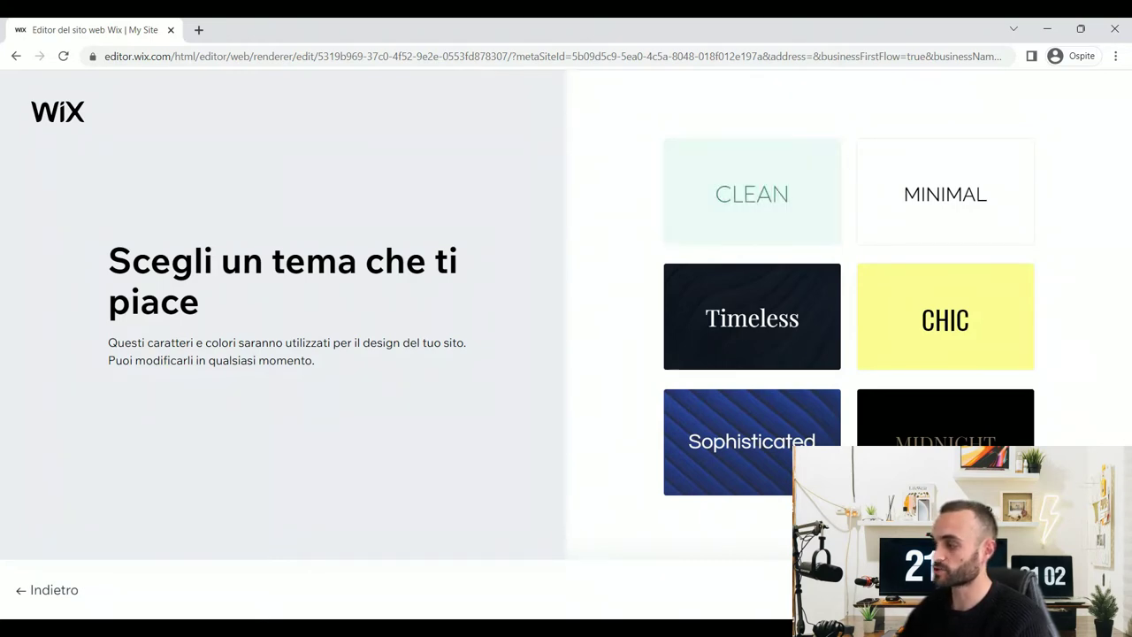
pyautogui.click(751, 316)
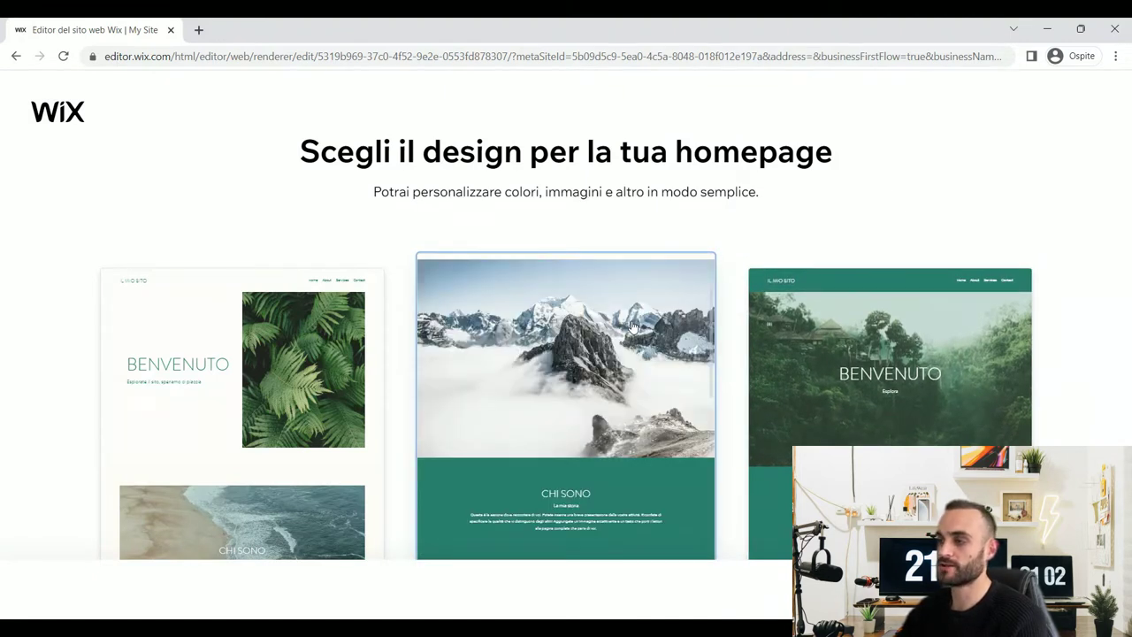
pyautogui.click(633, 327)
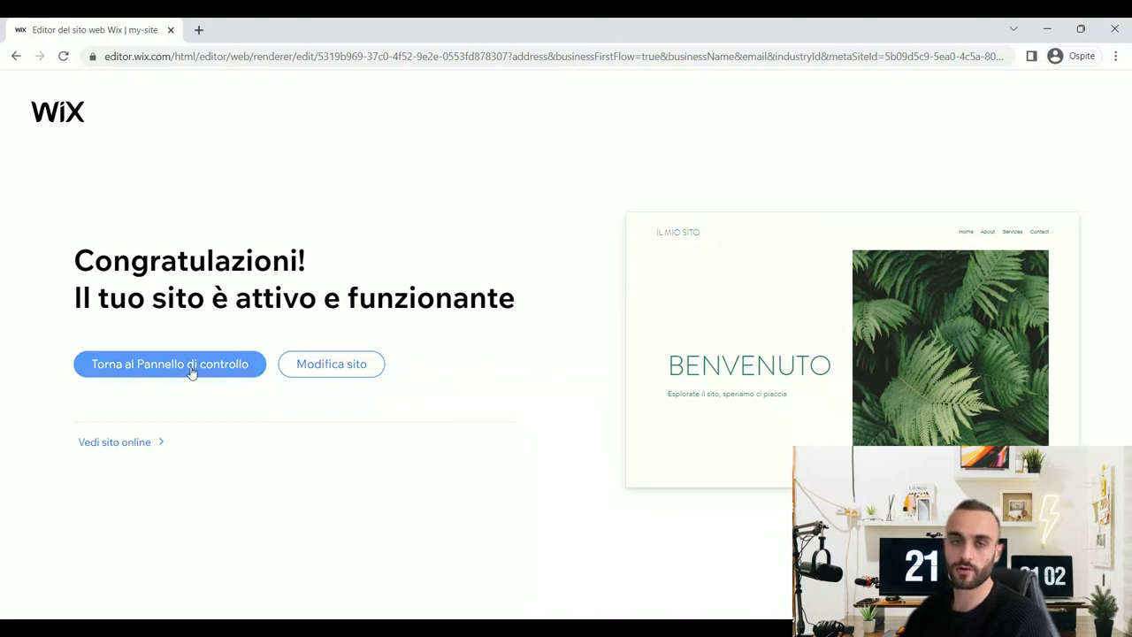
# - Open the generated site in the Editor and bring up the page management options
pyautogui.click(350, 379)
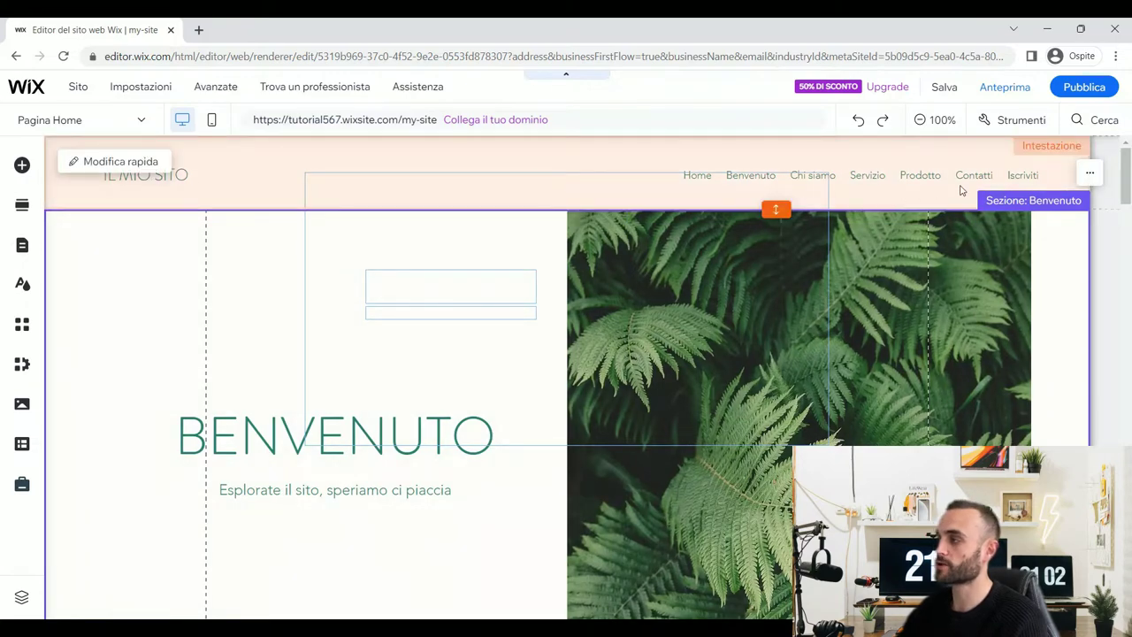
pyautogui.scroll(-8, 720, 297)
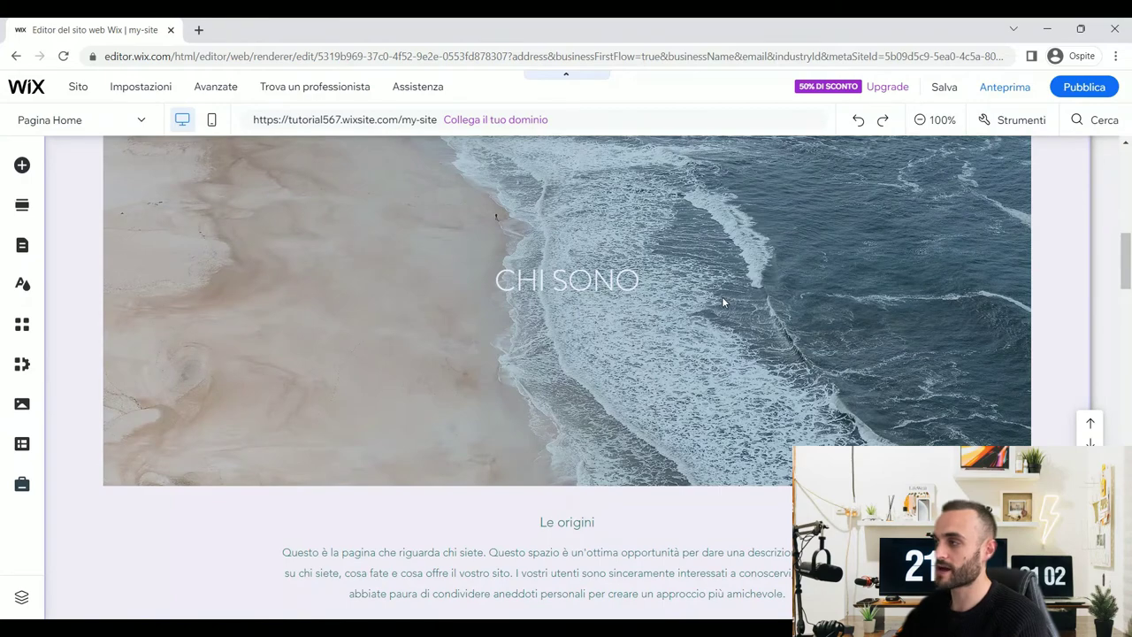
pyautogui.scroll(8, 719, 296)
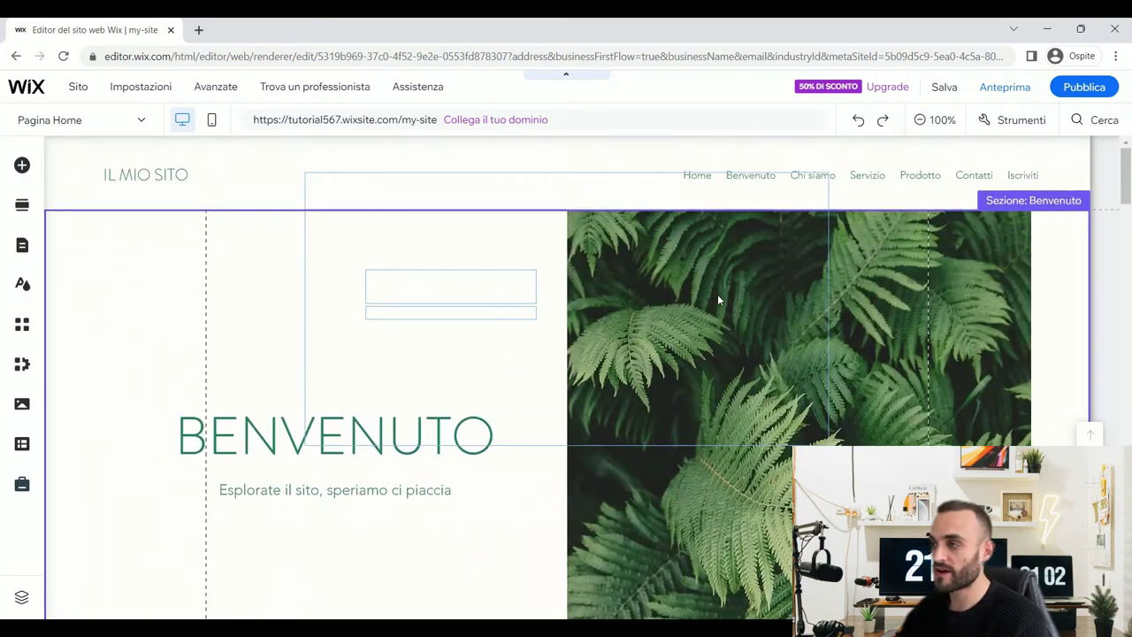
pyautogui.click(79, 120)
# - Delete the Benvenuto, Chi siamo, Prodotto, Contatti, Iscriviti and Servizio pages, keeping only Home
pyautogui.click(124, 171)
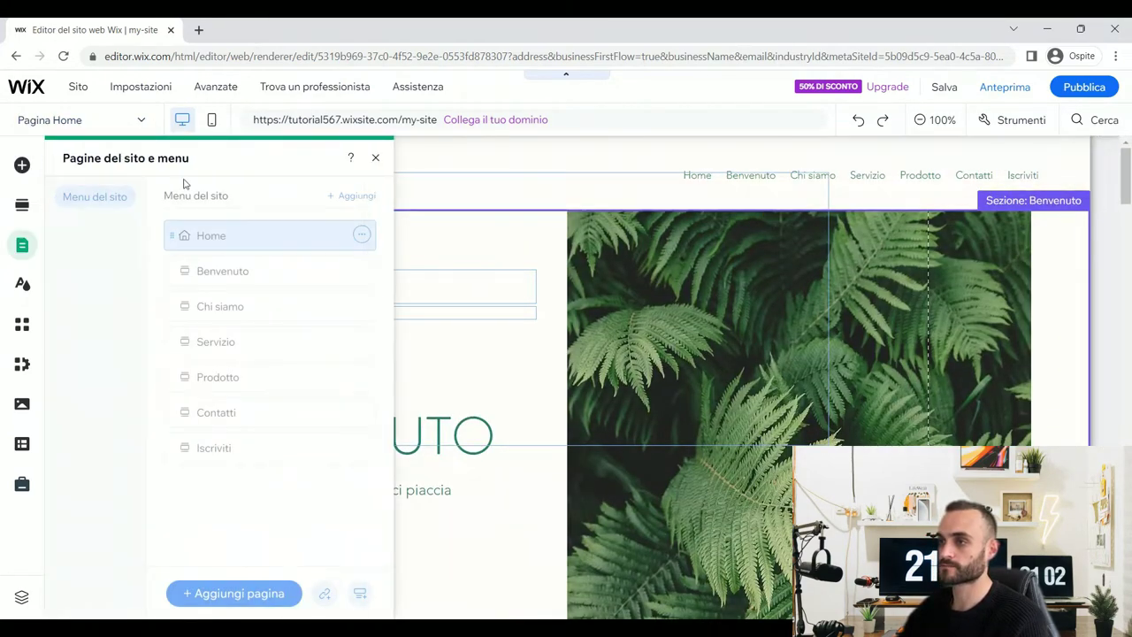
pyautogui.click(362, 271)
pyautogui.click(425, 379)
pyautogui.click(362, 270)
pyautogui.click(425, 380)
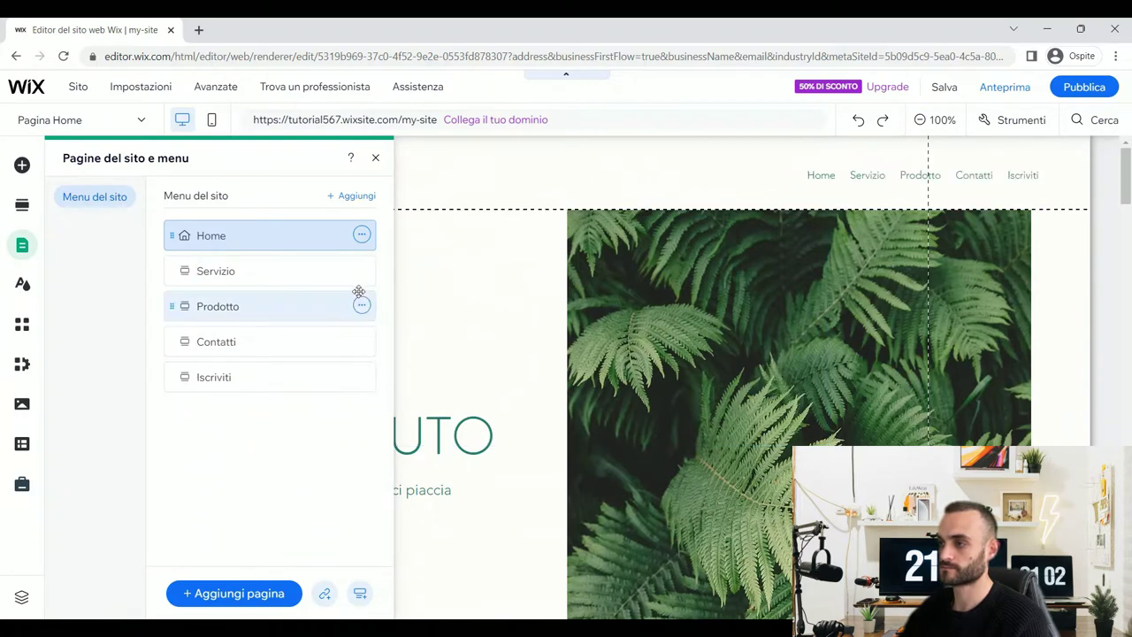
pyautogui.click(362, 305)
pyautogui.click(418, 414)
pyautogui.click(411, 415)
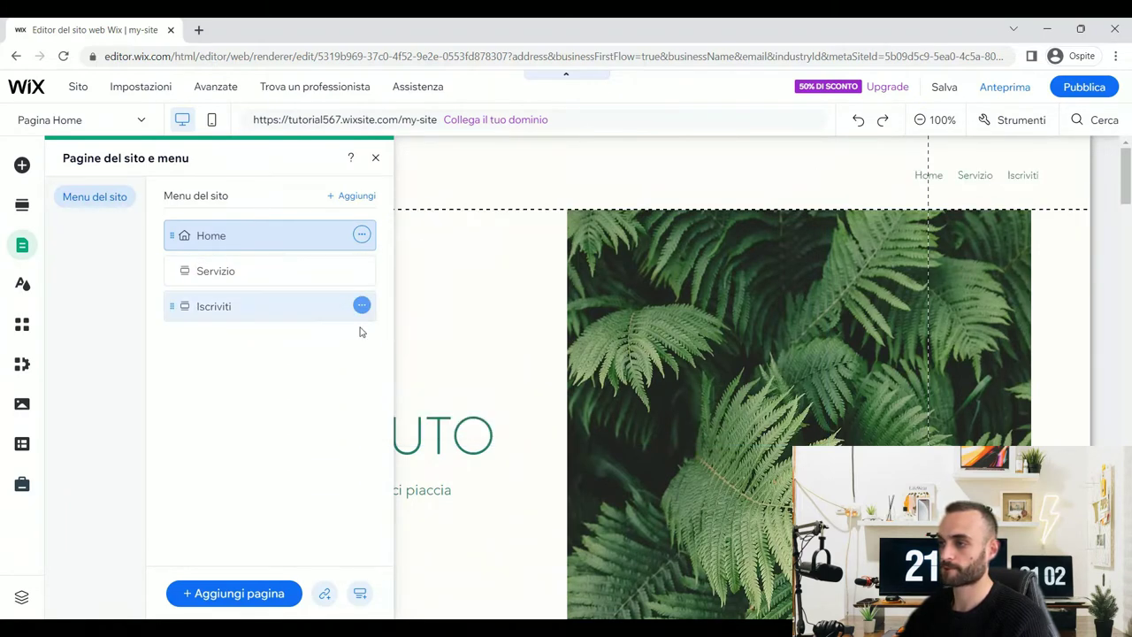
pyautogui.click(407, 415)
pyautogui.click(362, 271)
pyautogui.click(412, 380)
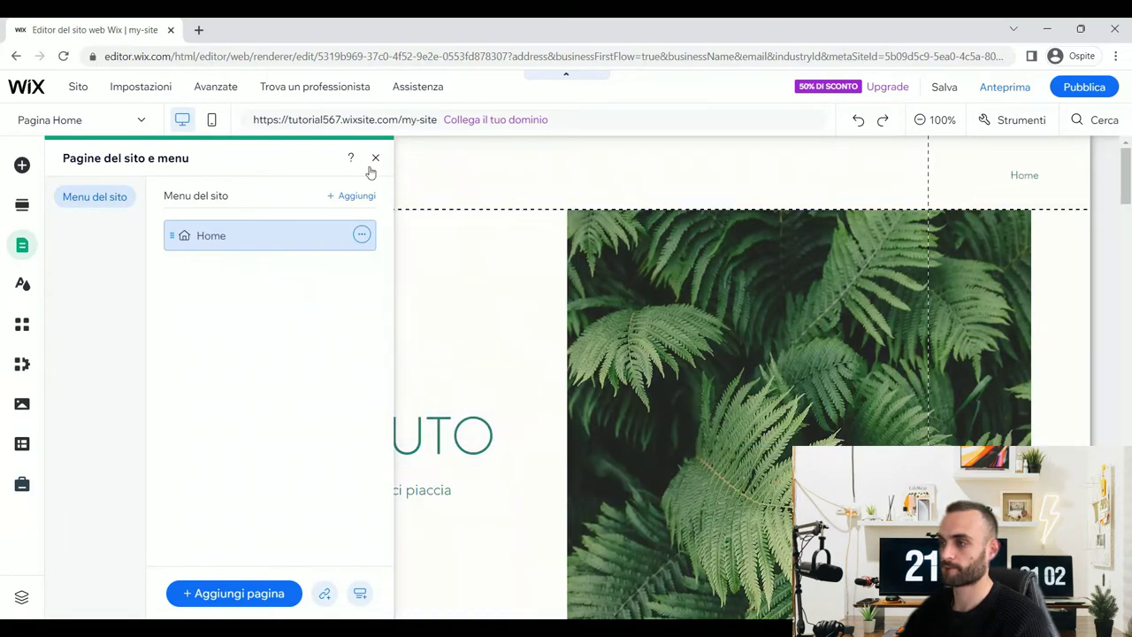
pyautogui.click(422, 245)
# - Delete all page sections and the footer's site name, email and copyright texts
pyautogui.press('Delete')
pyautogui.press('Delete')
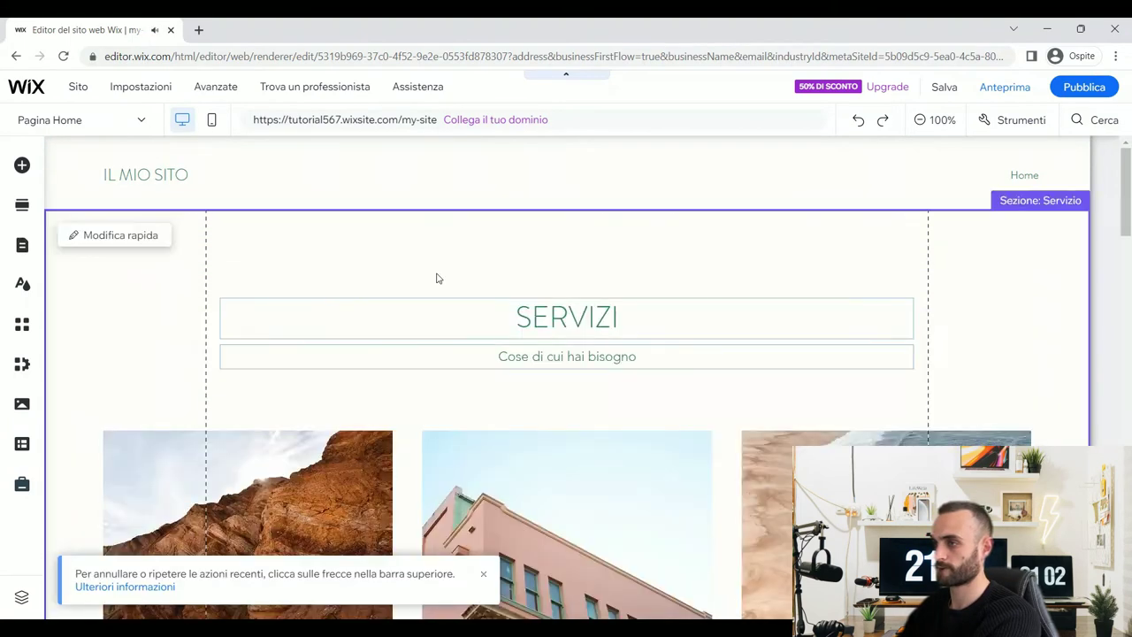
pyautogui.press('Delete')
pyautogui.press('Delete')
pyautogui.press('Delete')
pyautogui.press('Delete')
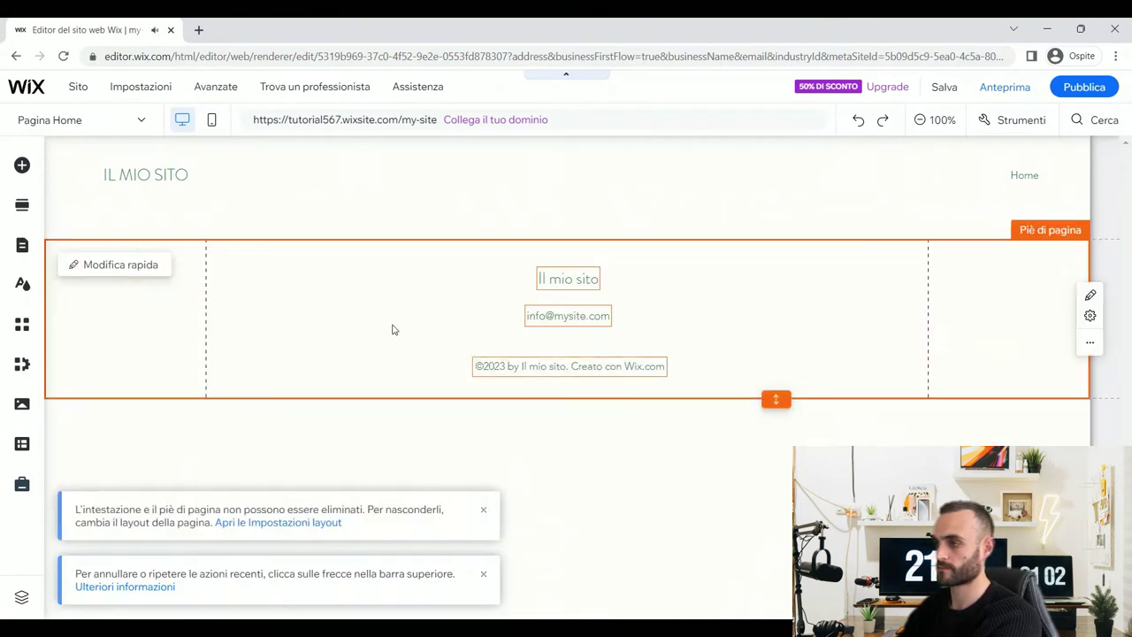
pyautogui.click(519, 316)
pyautogui.press('Delete')
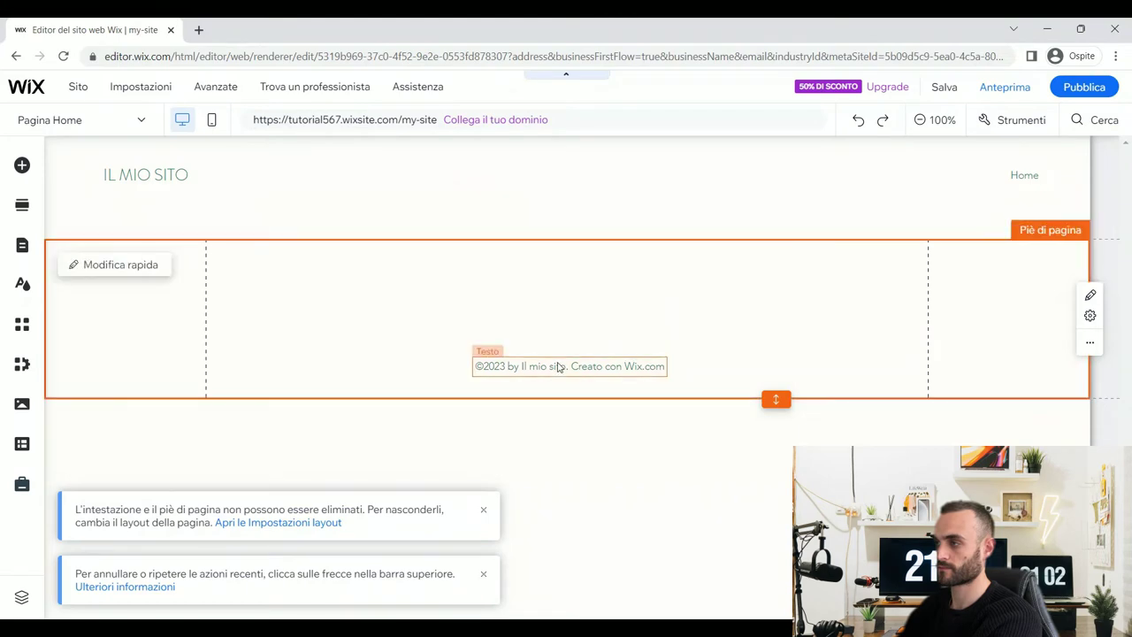
pyautogui.click(560, 366)
pyautogui.press('Delete')
pyautogui.click(500, 176)
pyautogui.press('Delete')
# - Remove the header logo and menu, leaving the header and footer empty
pyautogui.click(558, 224)
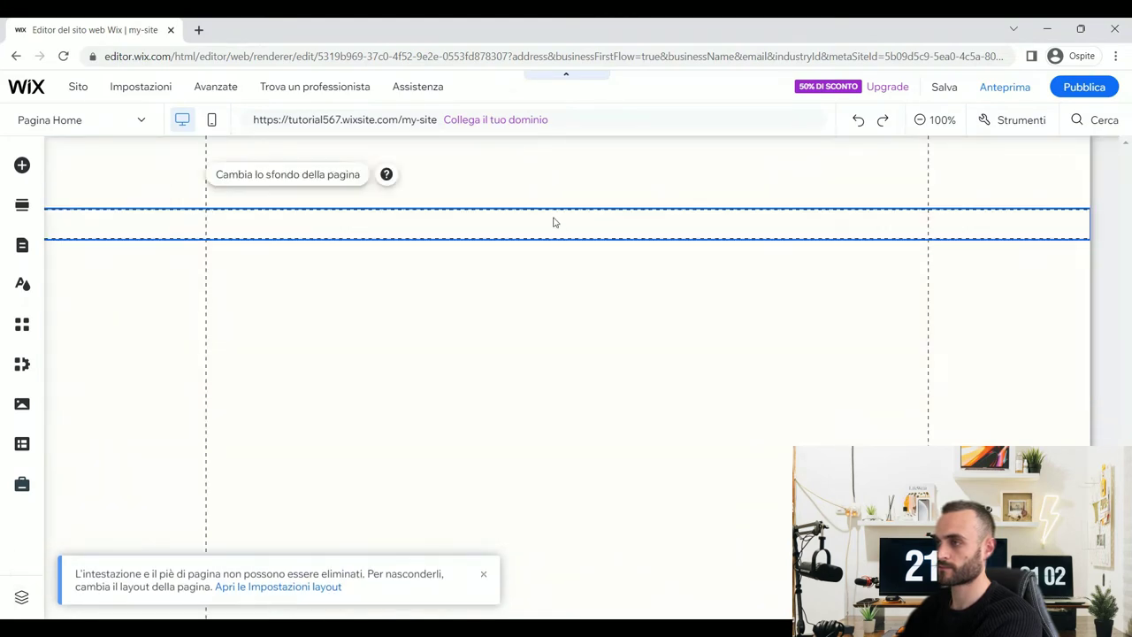
pyautogui.click(499, 279)
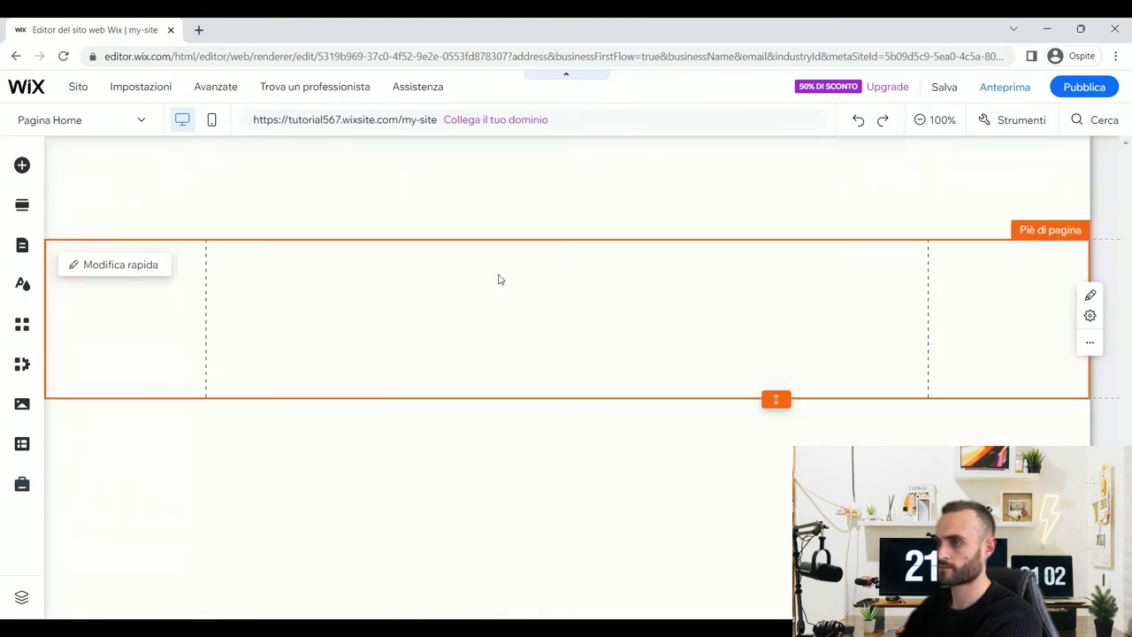
pyautogui.press('Delete')
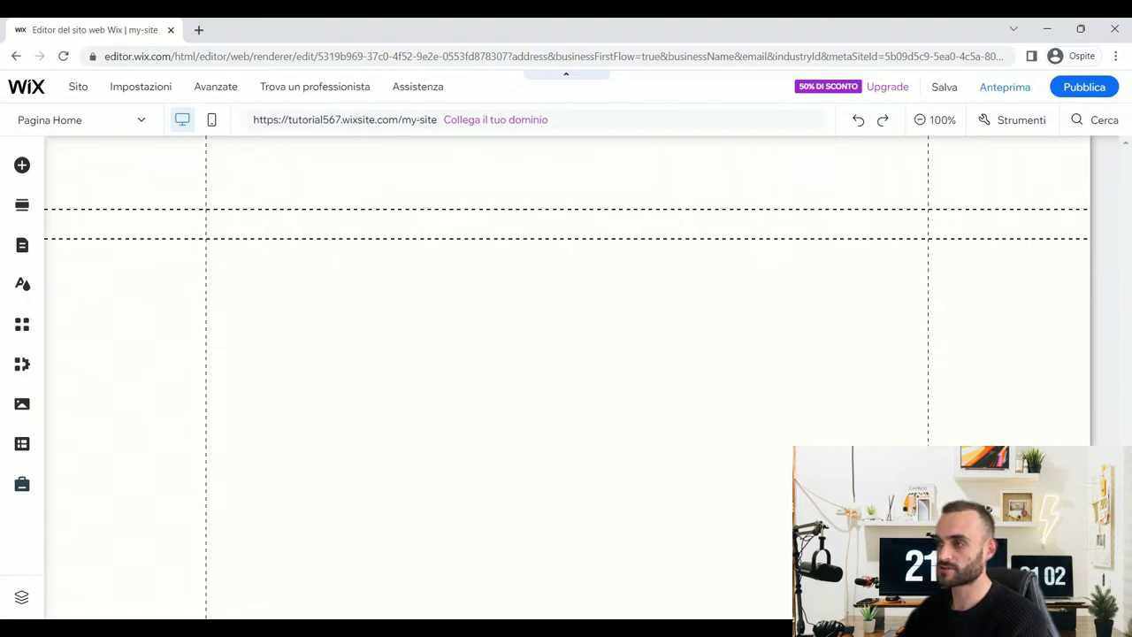
pyautogui.click(788, 298)
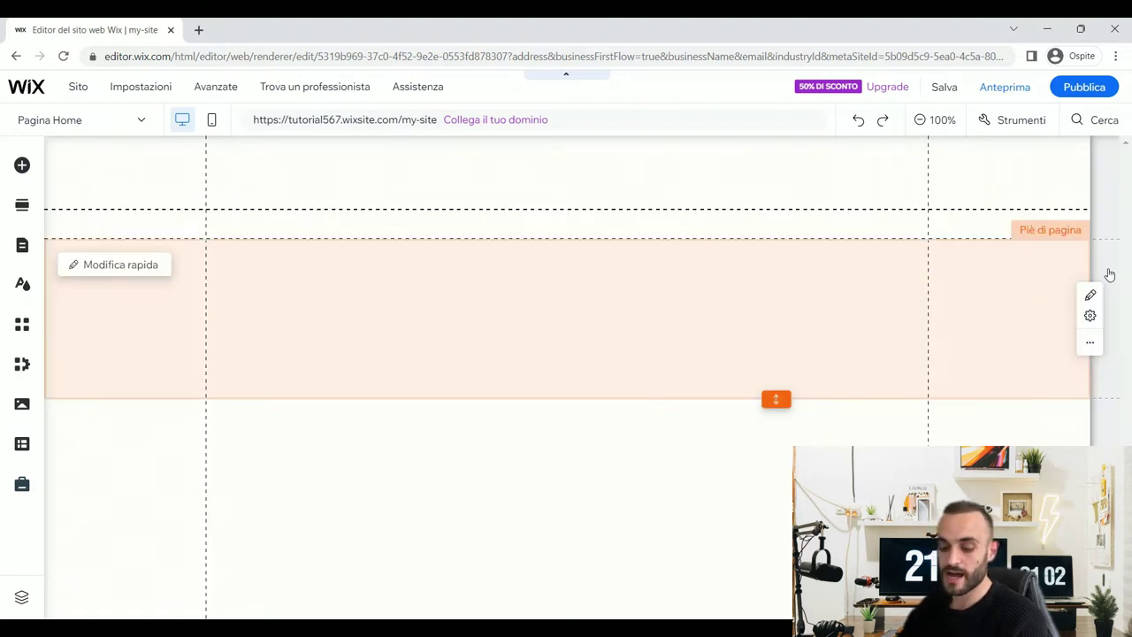
pyautogui.click(594, 478)
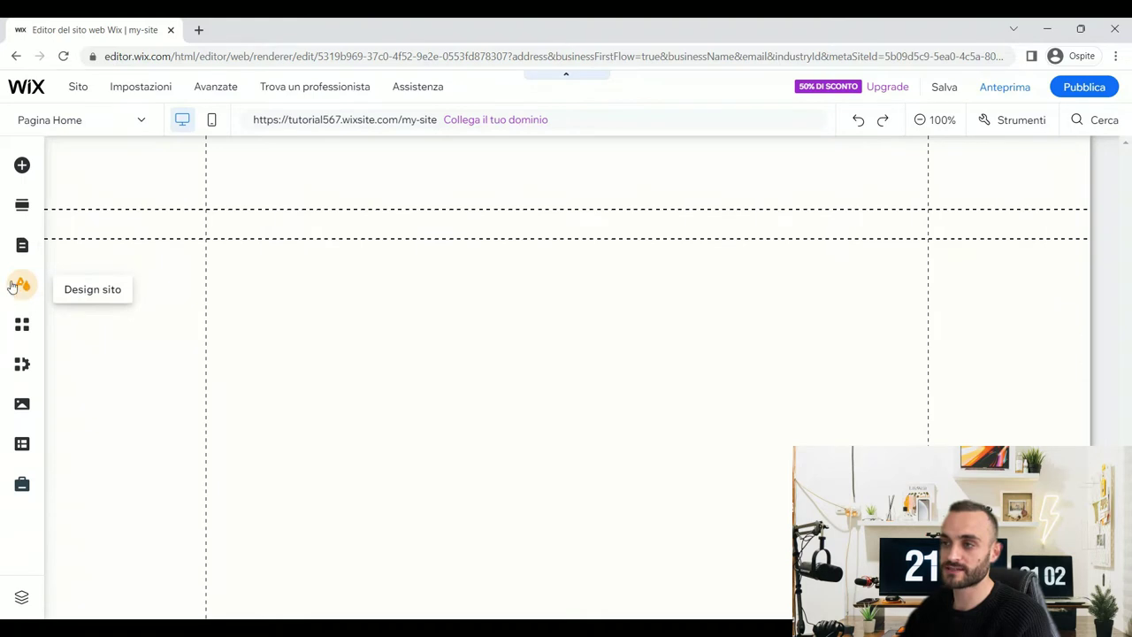
# - In the site theme colours, set Colore 1 to white #FFFFFF
pyautogui.click(19, 287)
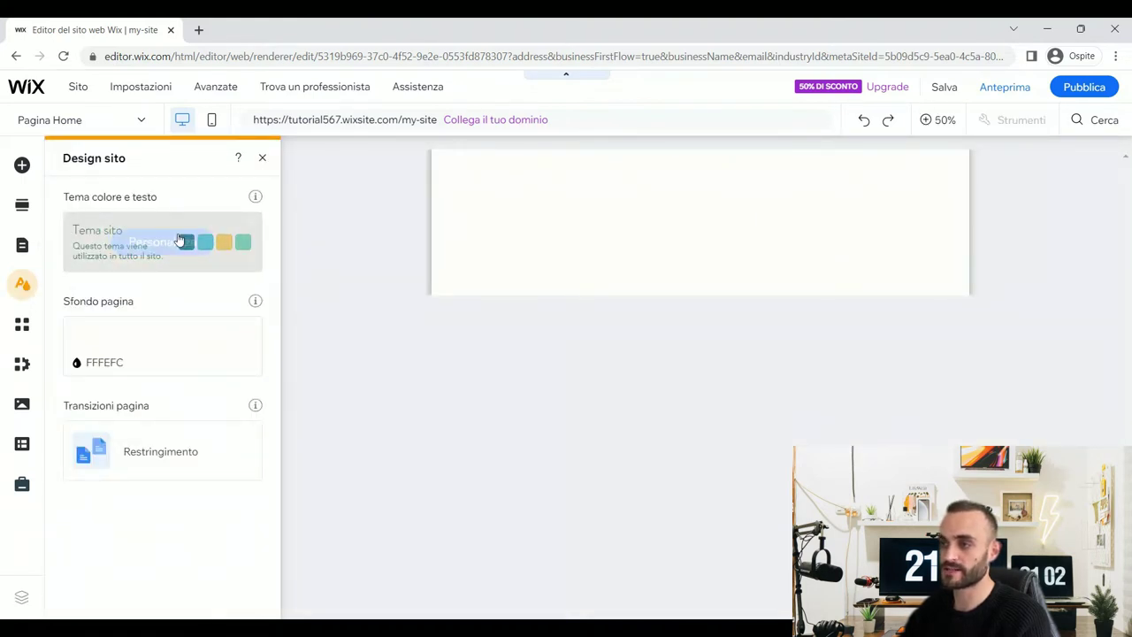
pyautogui.click(161, 242)
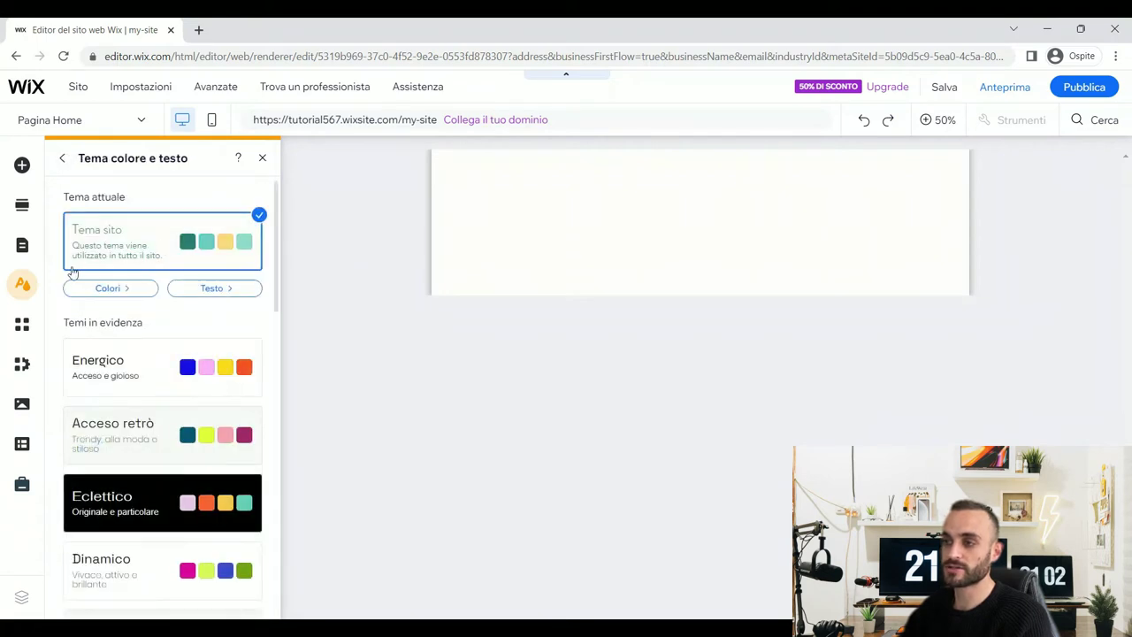
pyautogui.click(108, 288)
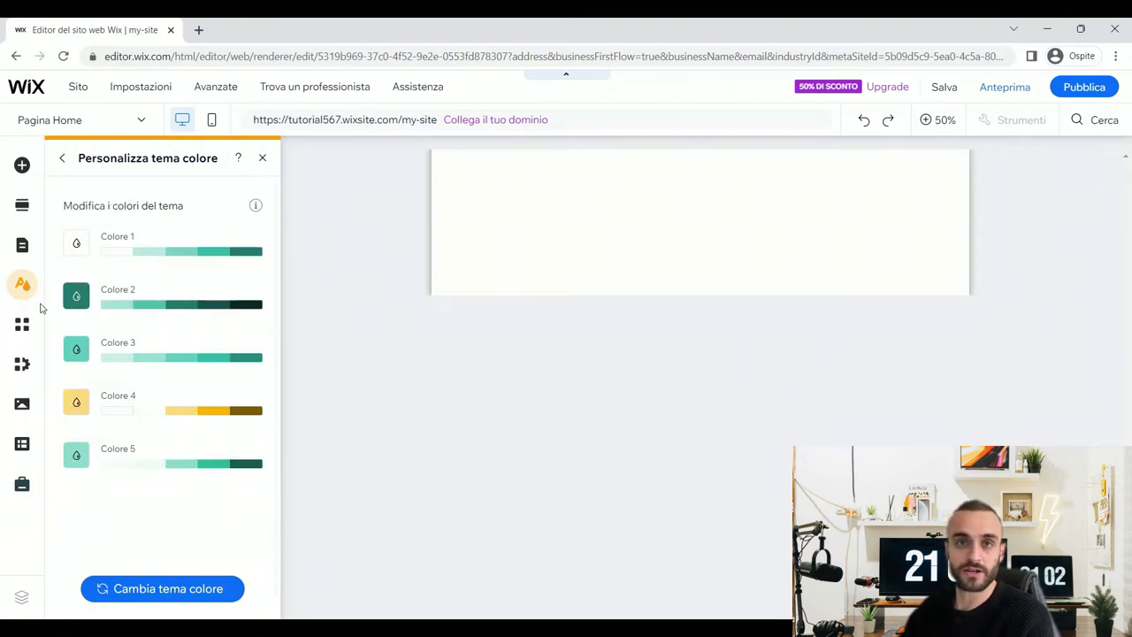
pyautogui.click(76, 245)
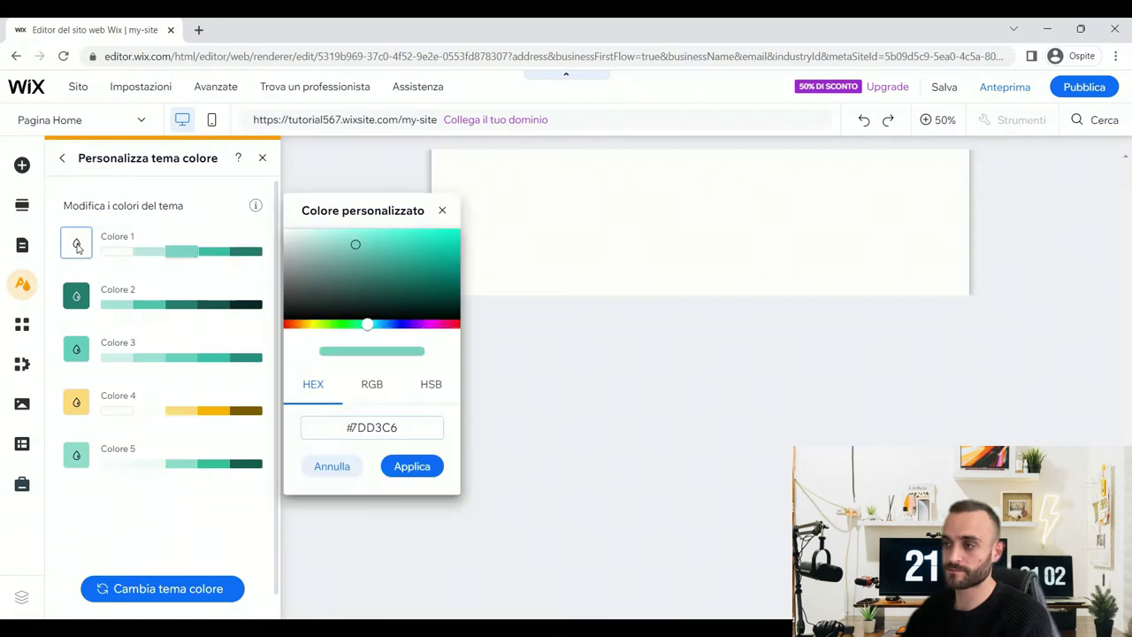
pyautogui.click(356, 427)
pyautogui.moveTo(405, 427); pyautogui.dragTo(352, 429)
pyautogui.write('ffffff')
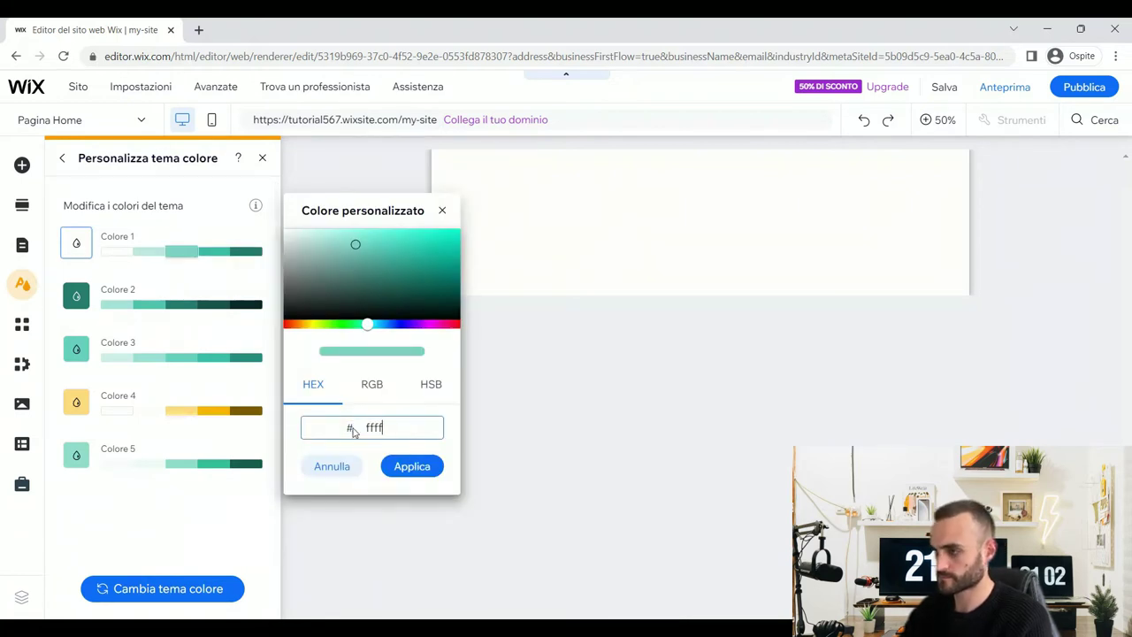
pyautogui.click(408, 467)
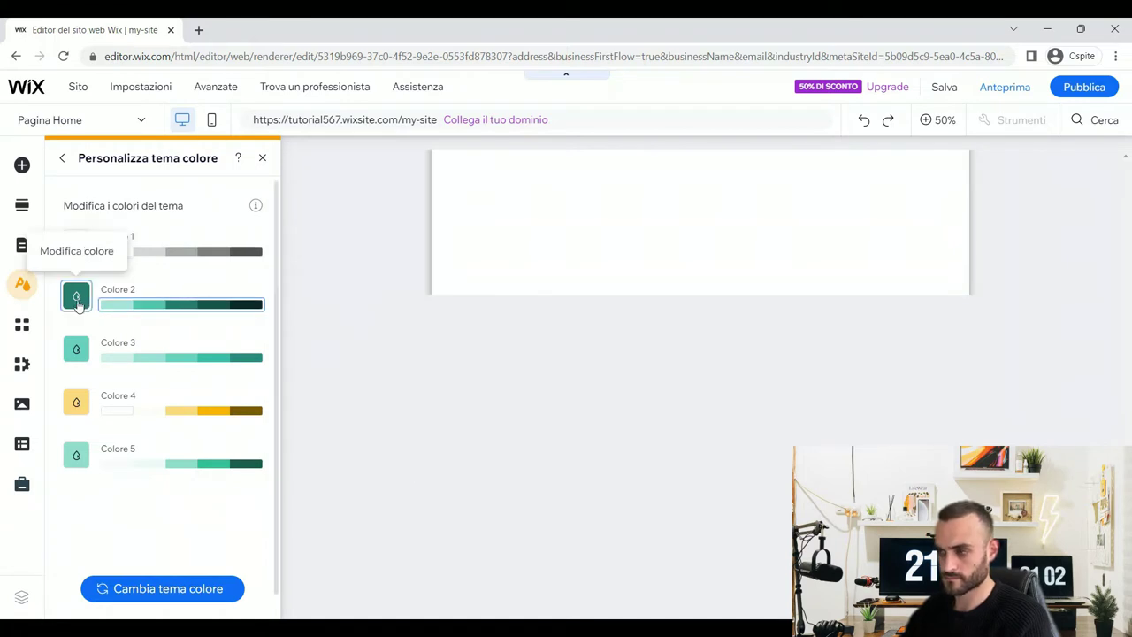
# - Set Colore 2 to magenta #CA0068 and Colore 3 to pink #FF4789
pyautogui.click(76, 297)
pyautogui.doubleClick(379, 478)
pyautogui.write('ca006')
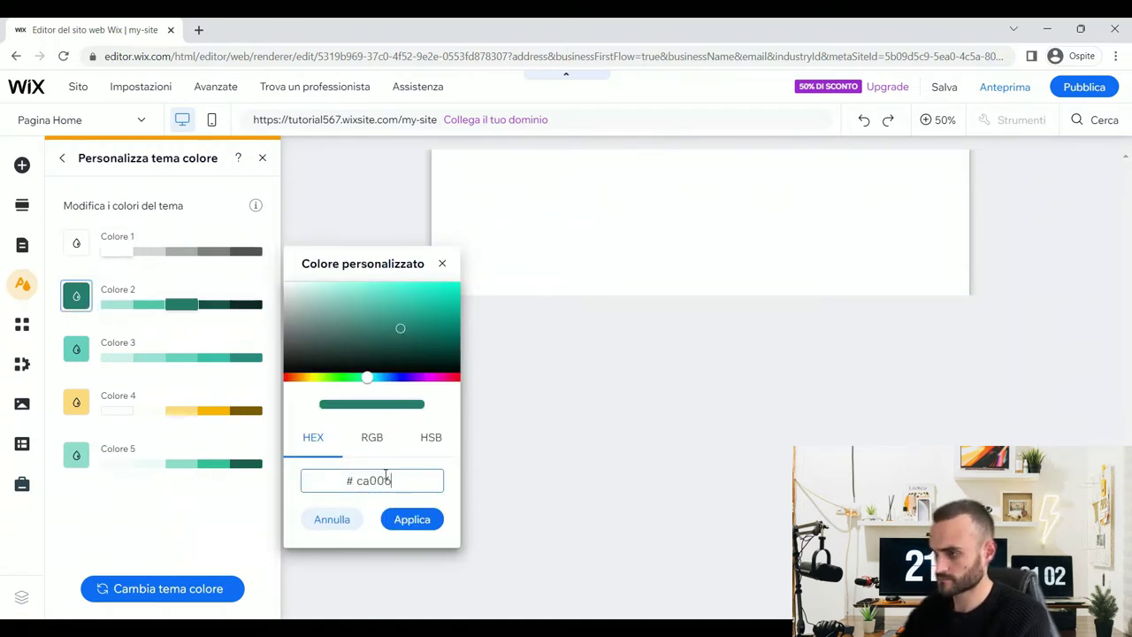
pyautogui.write('8')
pyautogui.click(412, 521)
pyautogui.click(76, 349)
pyautogui.doubleClick(407, 531)
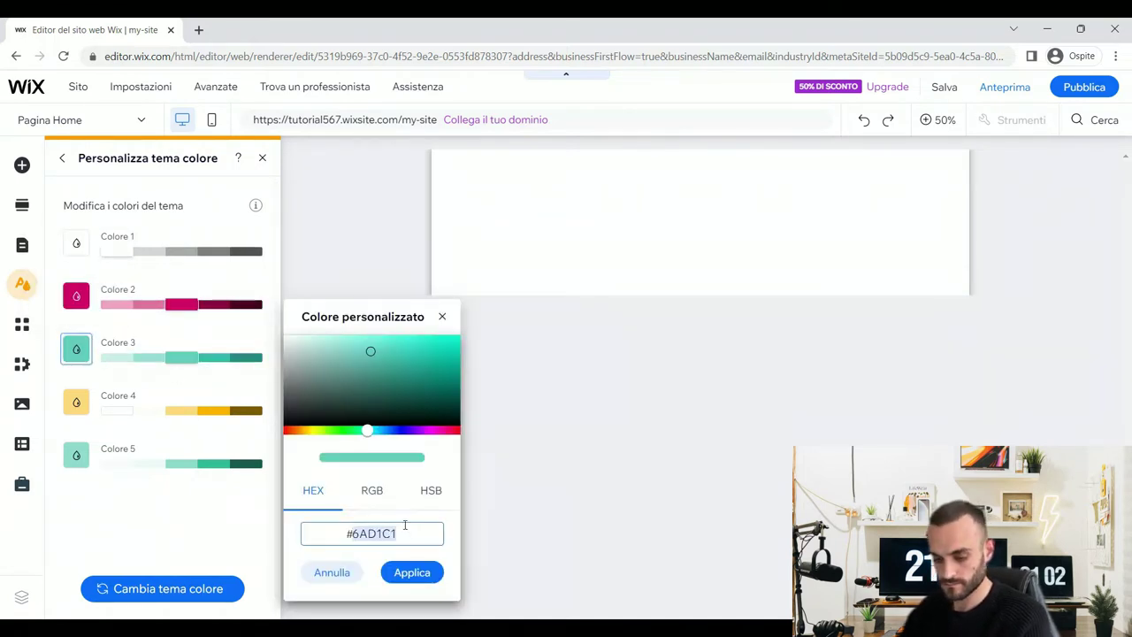
pyautogui.write('ff47')
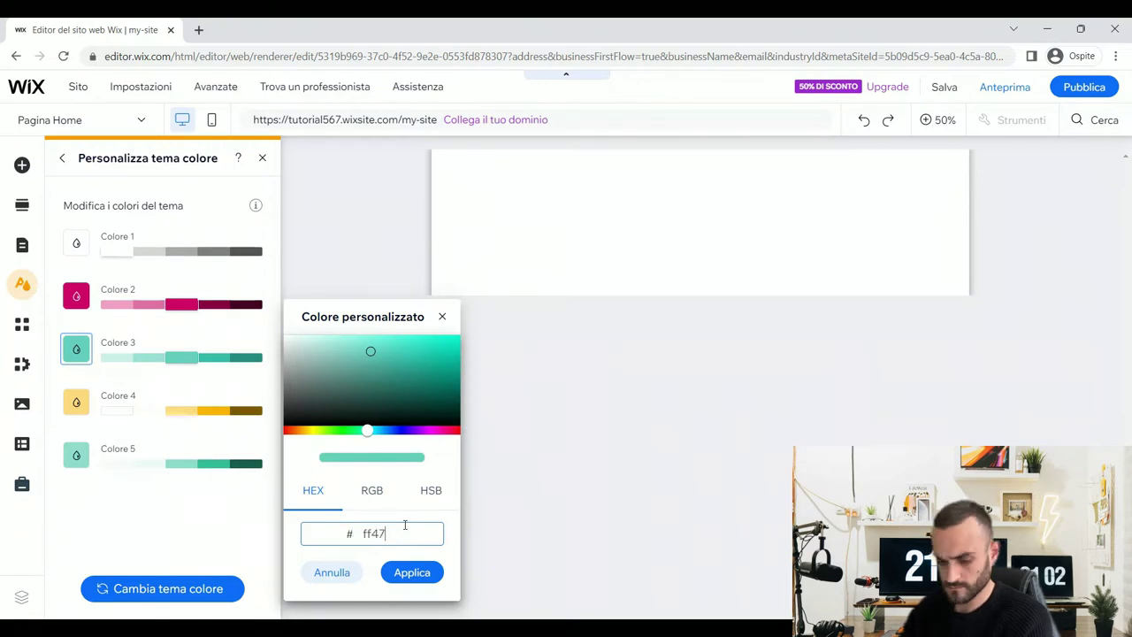
pyautogui.write('89')
pyautogui.click(412, 572)
# - Set Colore 4 to pale pink #FFECEF and Colore 5 to purple #9D6399
pyautogui.click(76, 402)
pyautogui.doubleClick(406, 550)
pyautogui.write('ff')
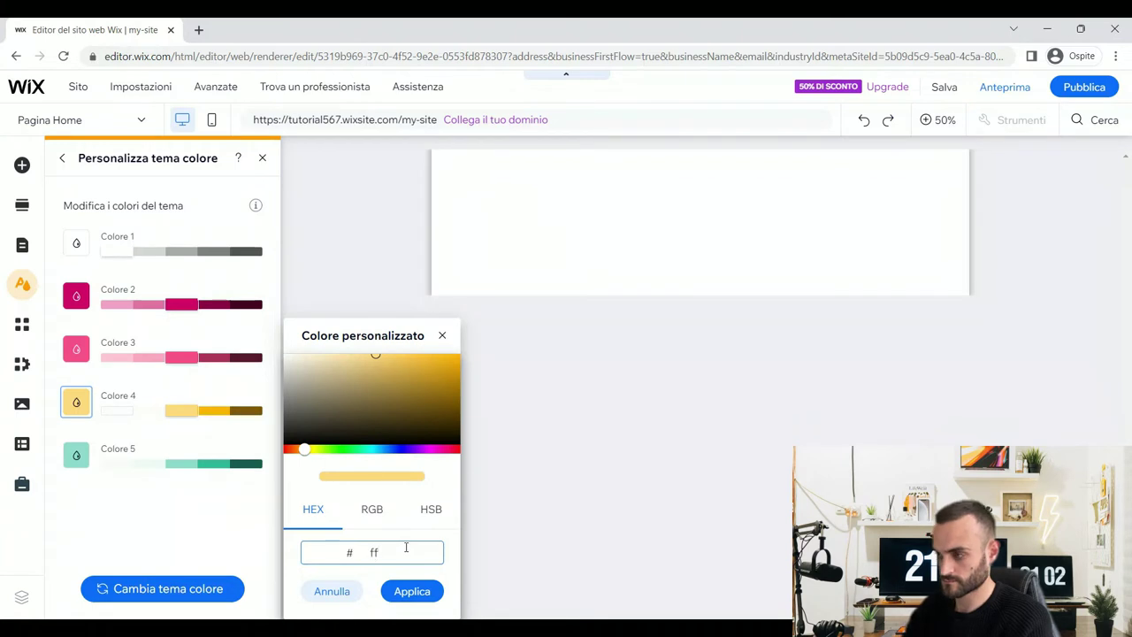
pyautogui.write('ecef')
pyautogui.click(412, 591)
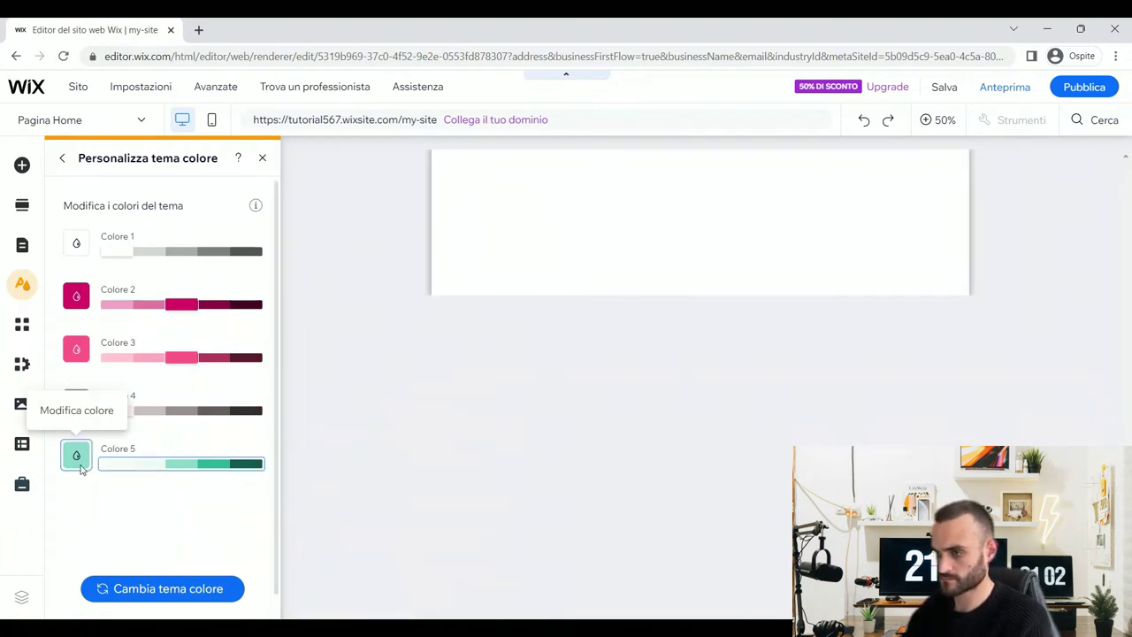
pyautogui.click(76, 454)
pyautogui.doubleClick(403, 553)
pyautogui.write('9d6399')
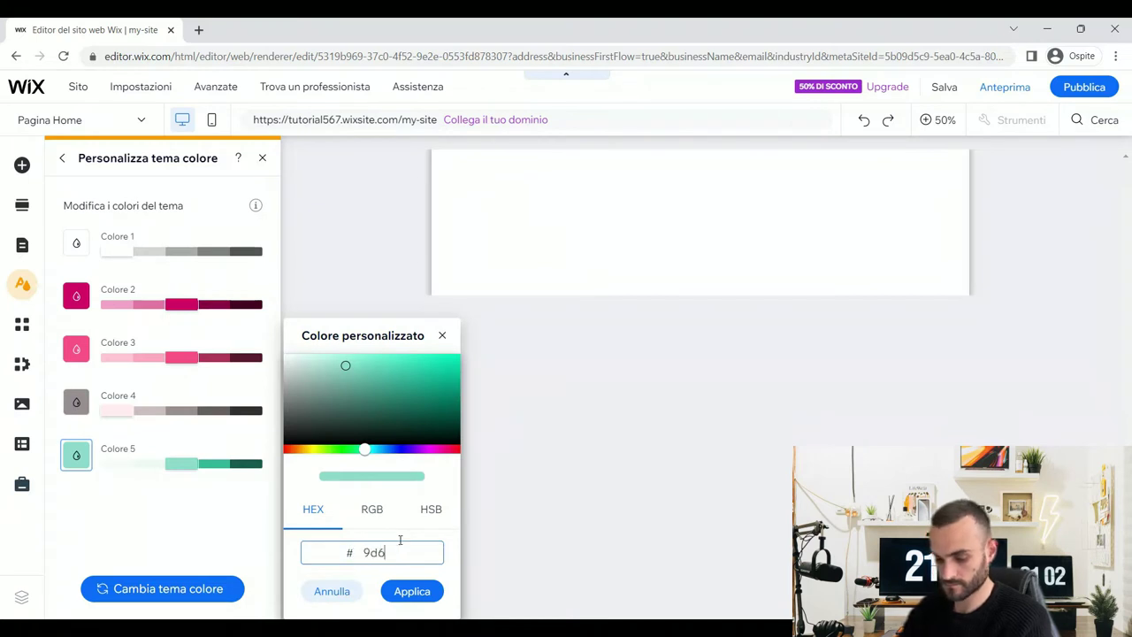
pyautogui.click(412, 591)
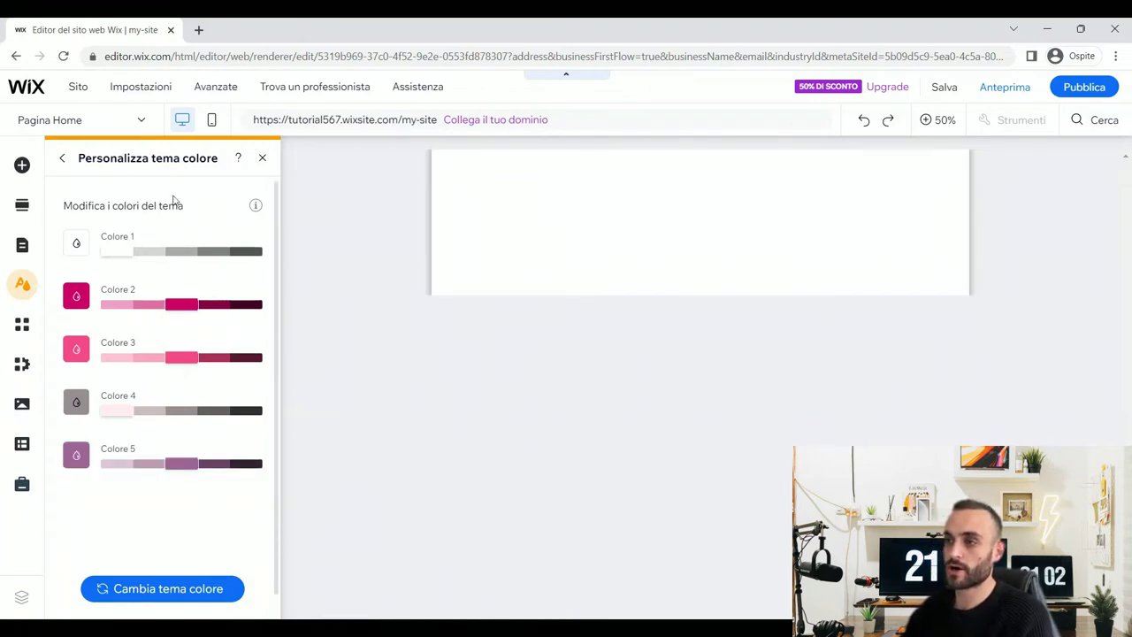
pyautogui.click(62, 159)
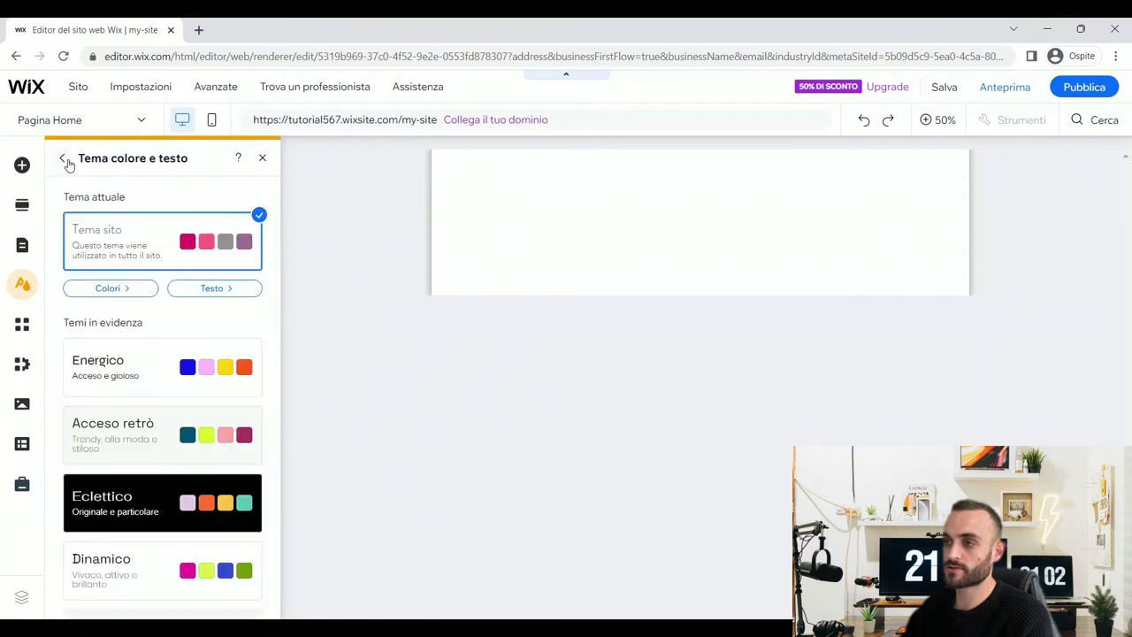
# - Set the Titolo 1 text style to Overlock, size 80, in black
pyautogui.click(211, 291)
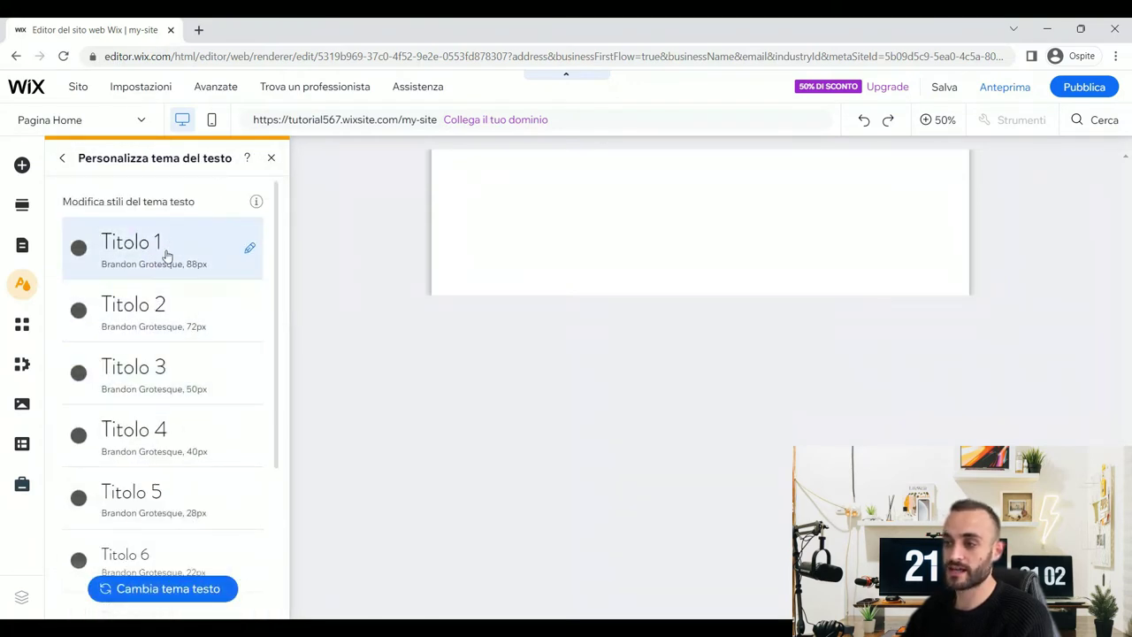
pyautogui.scroll(-3, 168, 257)
pyautogui.scroll(-1, 168, 381)
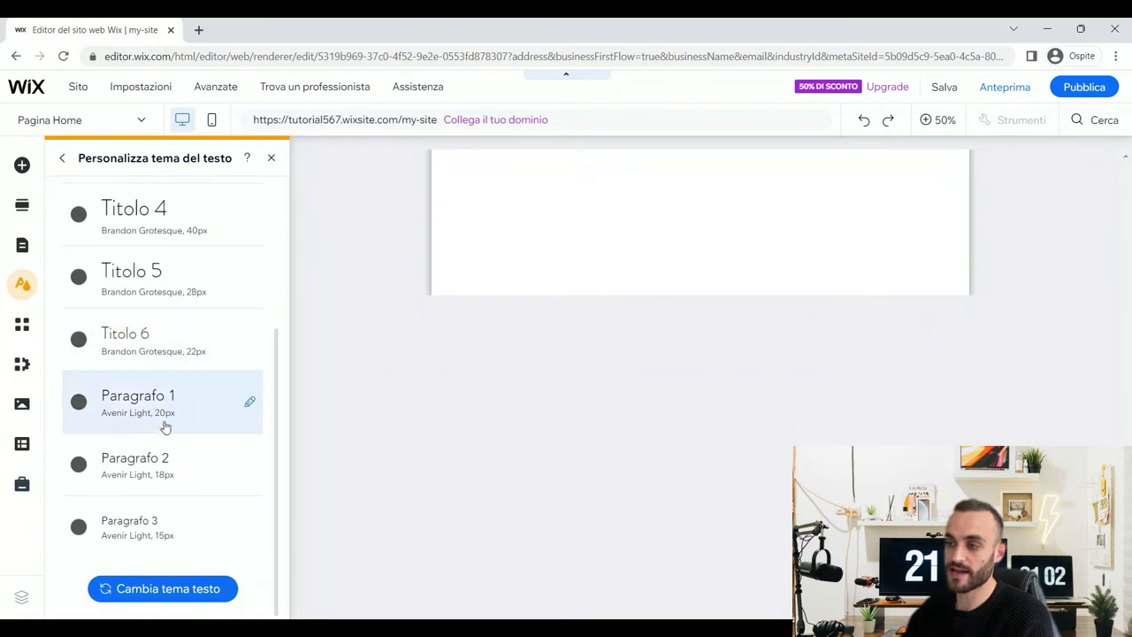
pyautogui.scroll(3, 157, 390)
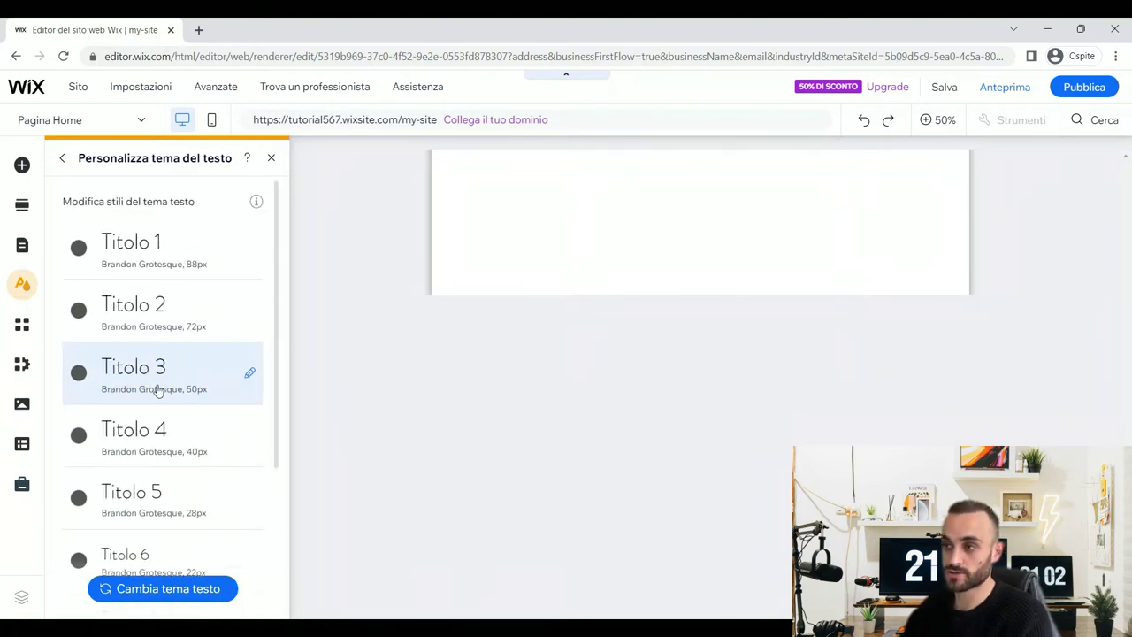
pyautogui.click(250, 251)
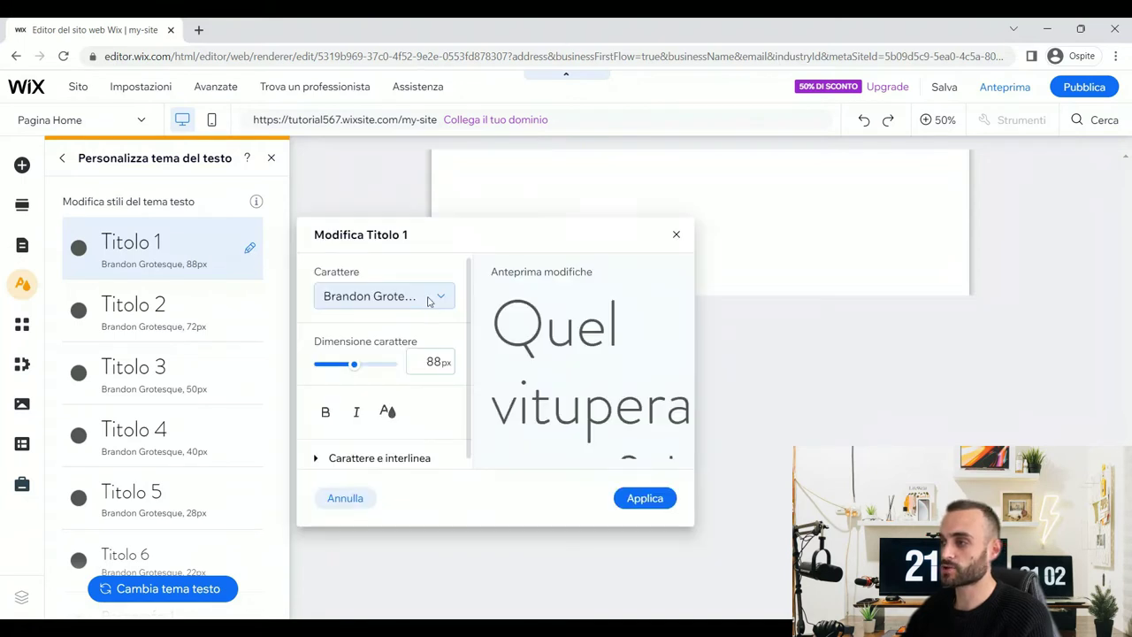
pyautogui.click(428, 302)
pyautogui.write('Overlock')
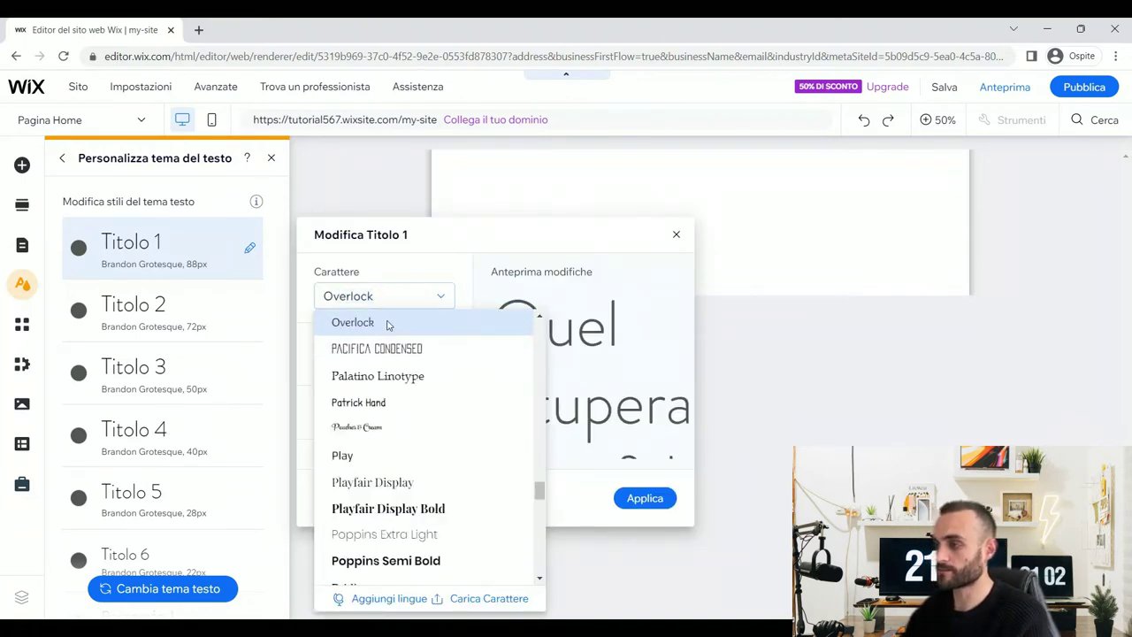
pyautogui.click(387, 324)
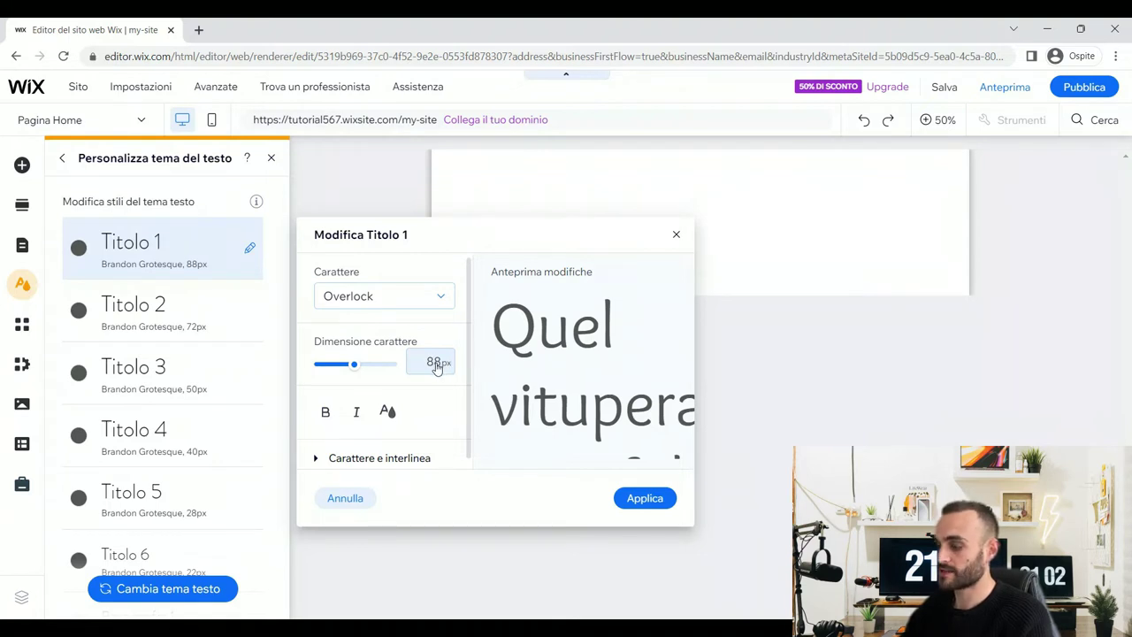
pyautogui.doubleClick(434, 362)
pyautogui.write('80')
pyautogui.click(388, 411)
pyautogui.click(554, 442)
pyautogui.click(387, 412)
pyautogui.click(459, 548)
pyautogui.click(402, 391)
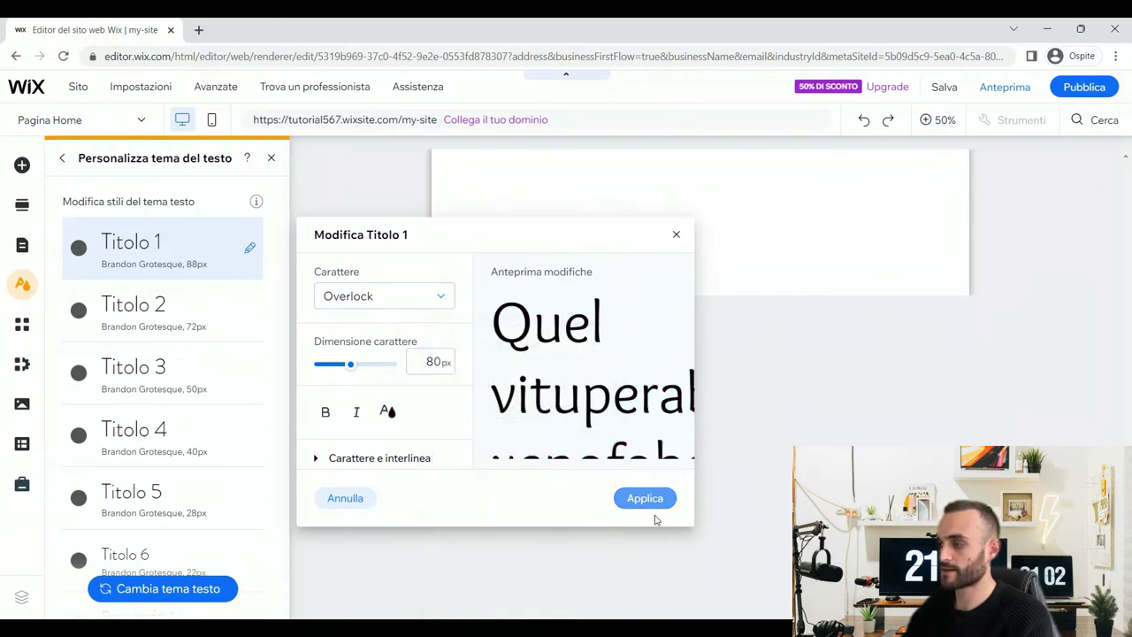
pyautogui.click(645, 498)
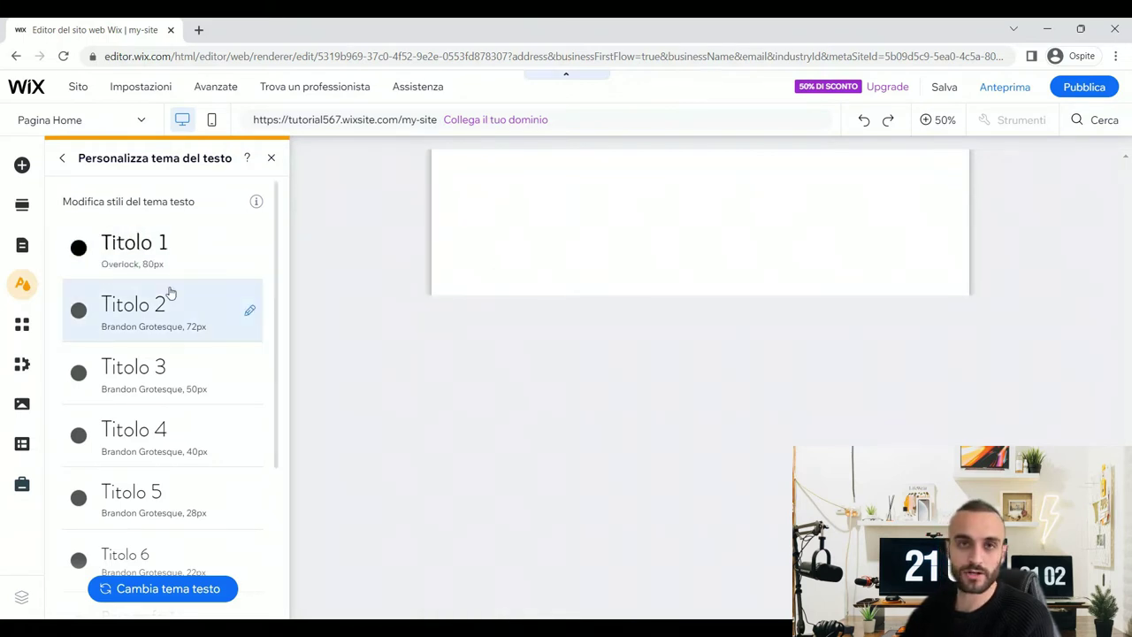
# - Set the Titolo 2 style to Overlock, size 48, in black
pyautogui.click(249, 310)
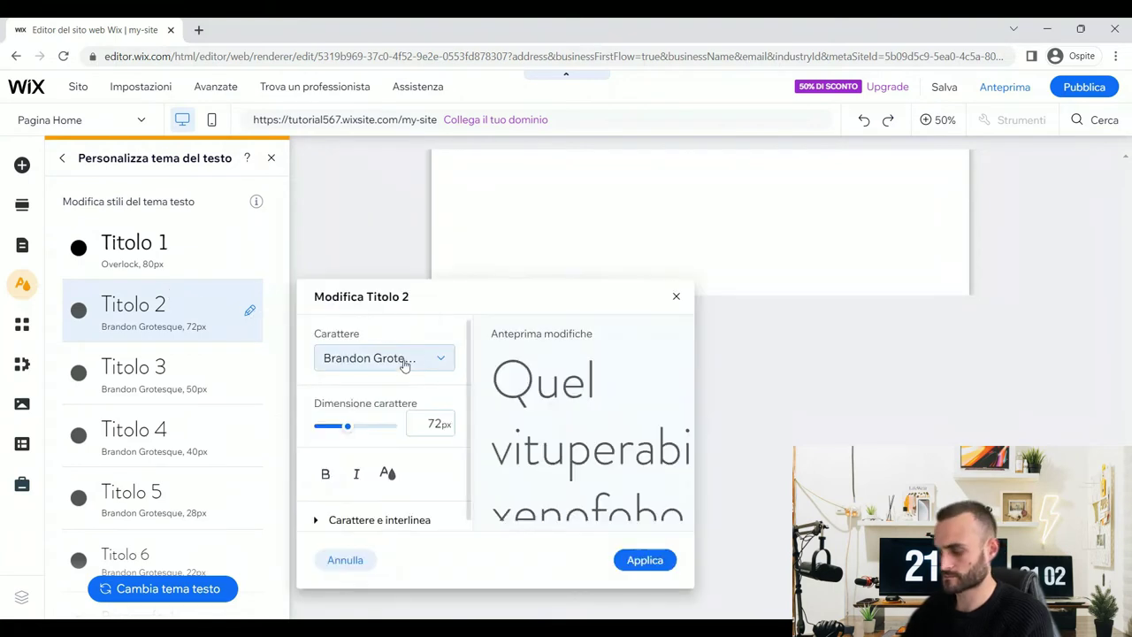
pyautogui.click(398, 359)
pyautogui.write('Overl')
pyautogui.click(394, 380)
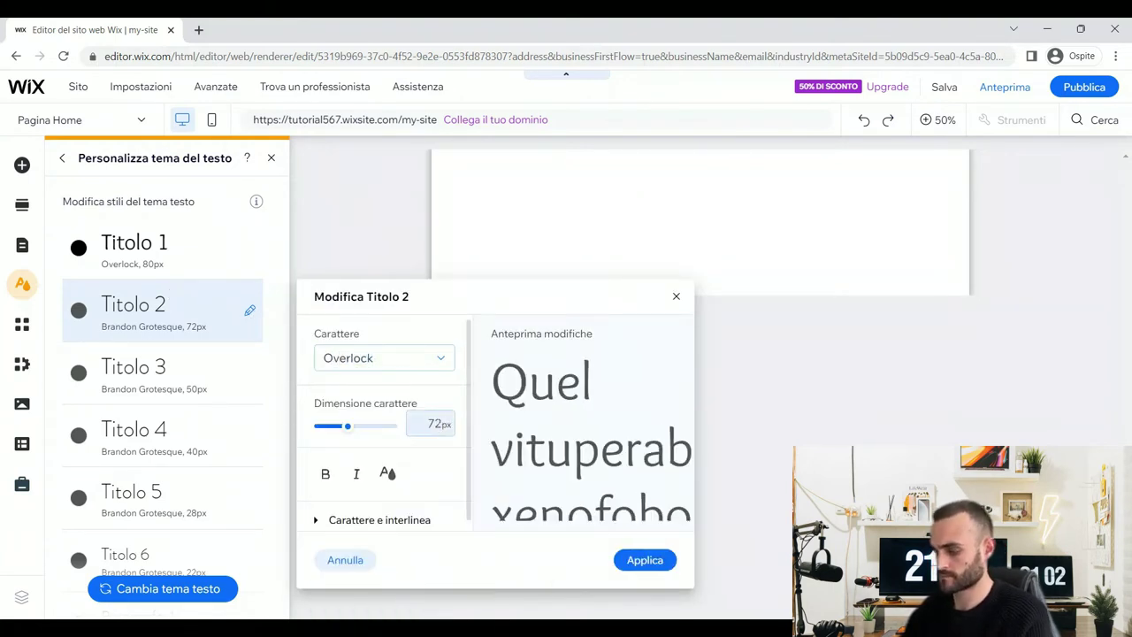
pyautogui.write('48')
pyautogui.click(387, 473)
pyautogui.click(648, 570)
pyautogui.click(645, 560)
# - Set the Titolo 3 style to Overlock at size 36
pyautogui.click(249, 372)
pyautogui.click(386, 389)
pyautogui.write('Overlock')
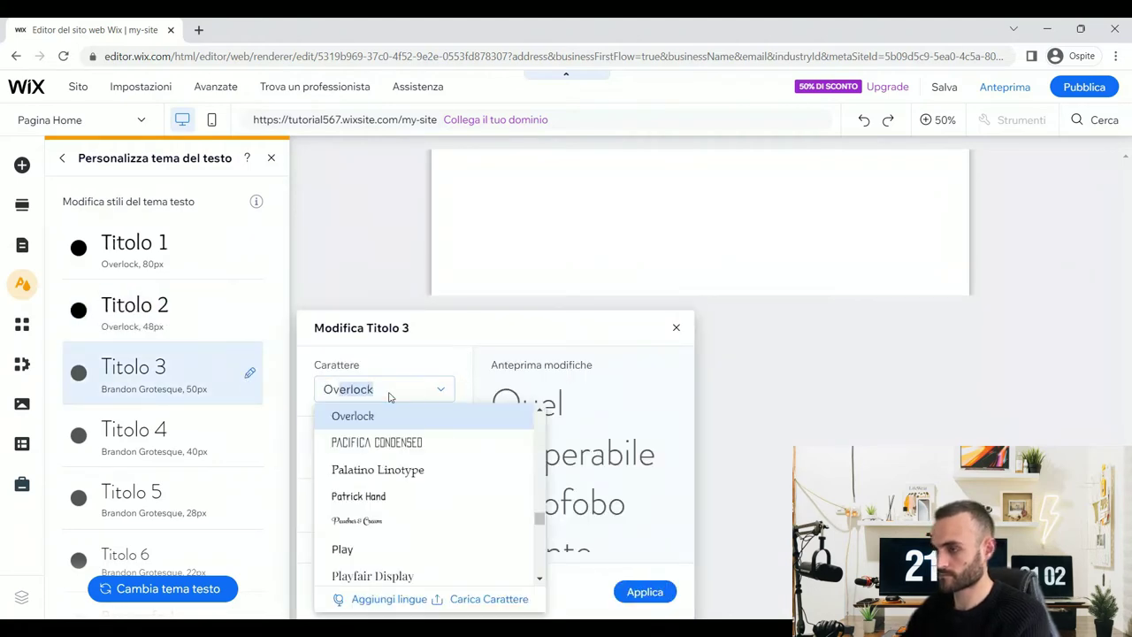
pyautogui.click(385, 415)
pyautogui.click(433, 454)
pyautogui.write('36')
pyautogui.click(387, 504)
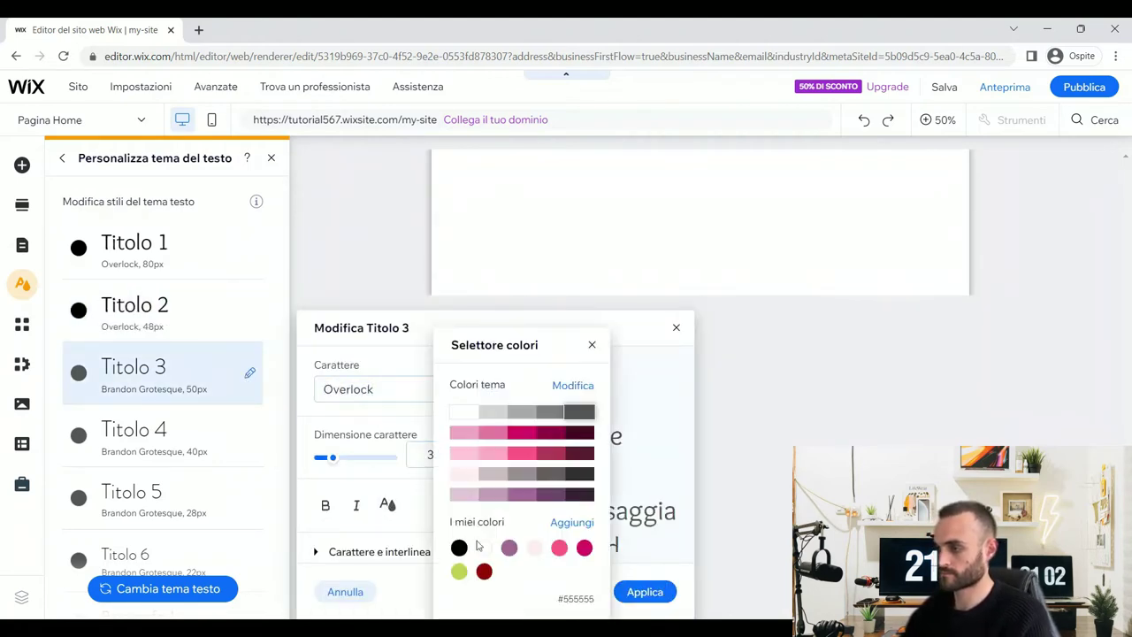
pyautogui.click(644, 592)
# - Set the Titolo 4 style to Overlock at size 30
pyautogui.click(249, 434)
pyautogui.click(387, 389)
pyautogui.write('Overl')
pyautogui.click(380, 416)
pyautogui.click(434, 455)
pyautogui.write('30')
pyautogui.click(388, 504)
pyautogui.click(645, 591)
# - Set the Titolo 5 style to Overlock at size 24
pyautogui.click(249, 498)
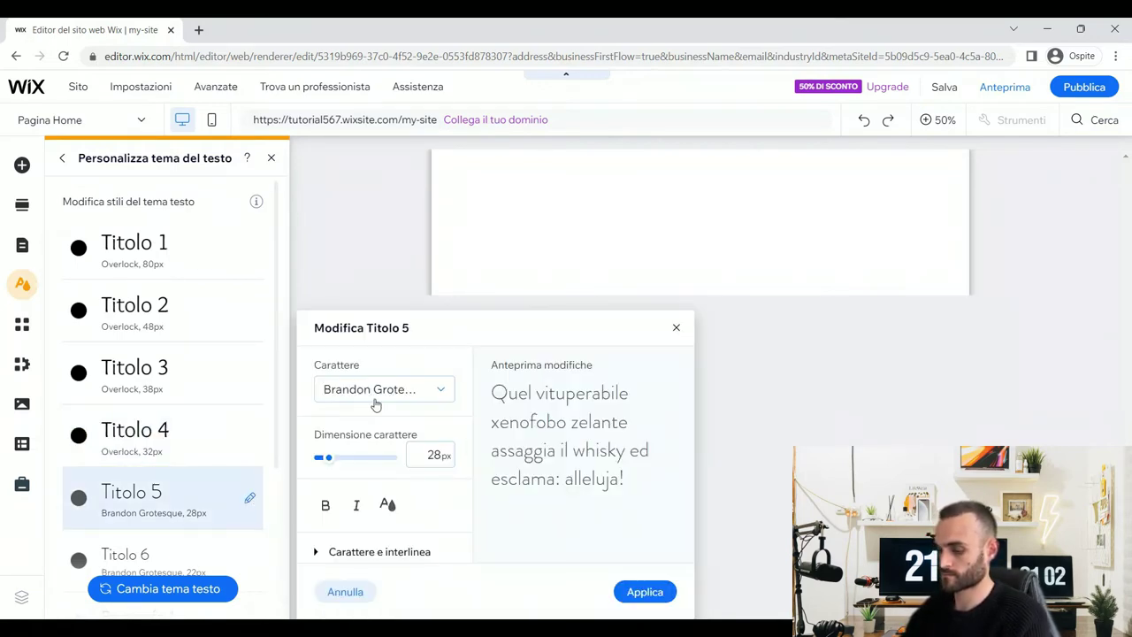
pyautogui.click(373, 391)
pyautogui.write('Overlock')
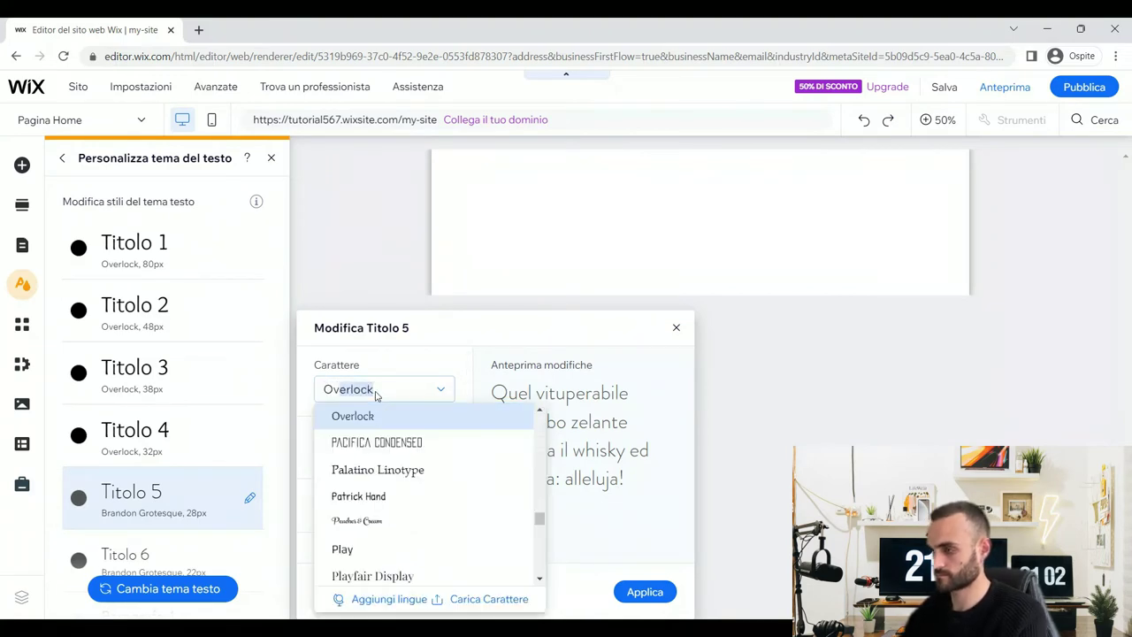
pyautogui.click(380, 416)
pyautogui.click(433, 454)
pyautogui.write('24')
pyautogui.click(388, 504)
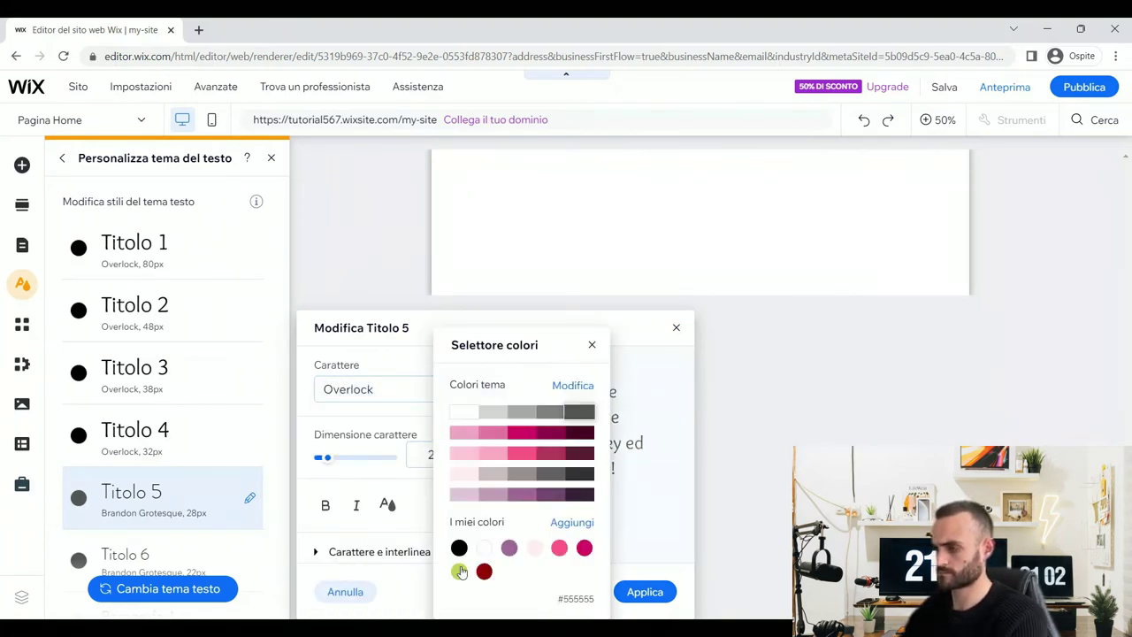
pyautogui.click(645, 592)
# - Set the Titolo 6 style to Overlock at size 20 and close the text theme
pyautogui.scroll(-1, 247, 487)
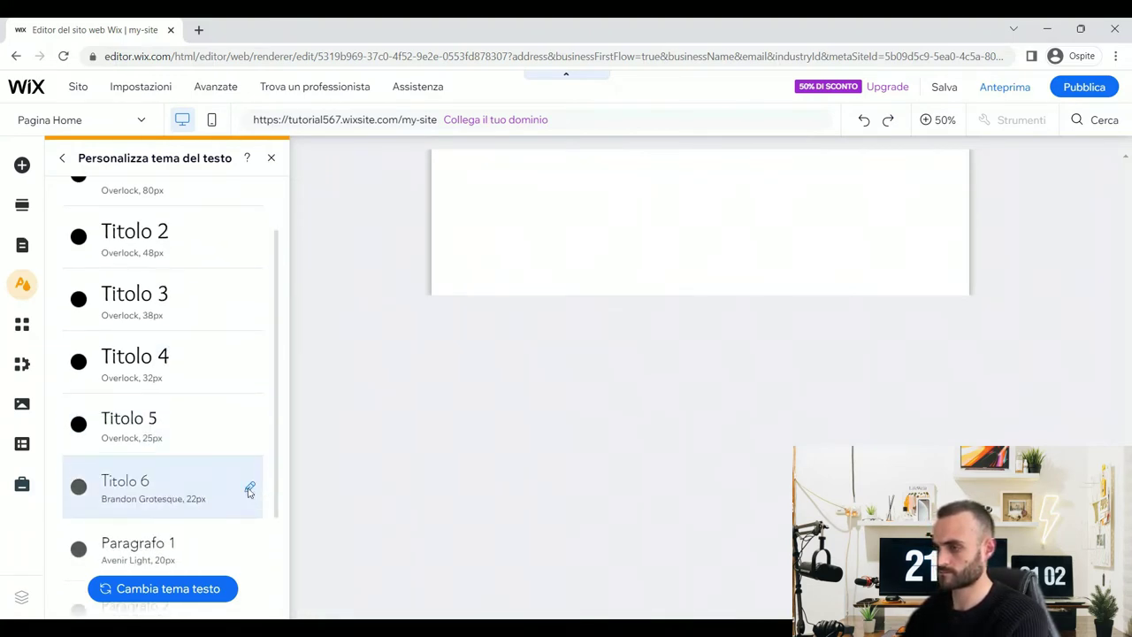
pyautogui.click(249, 486)
pyautogui.click(386, 392)
pyautogui.write('Ov')
pyautogui.click(380, 416)
pyautogui.click(433, 453)
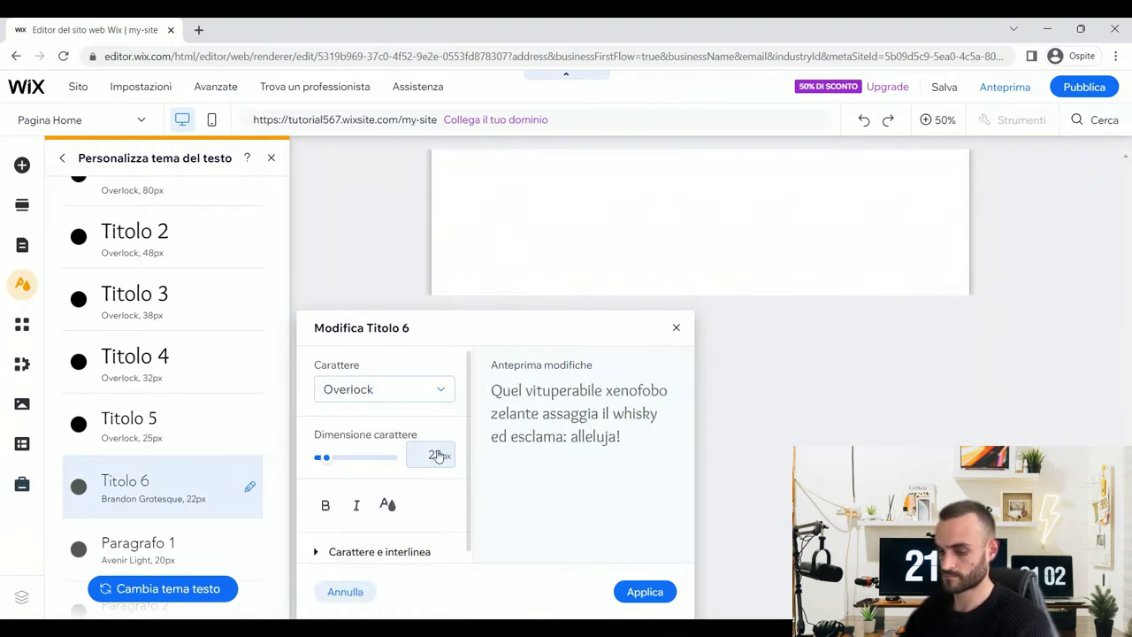
pyautogui.write('20')
pyautogui.click(387, 504)
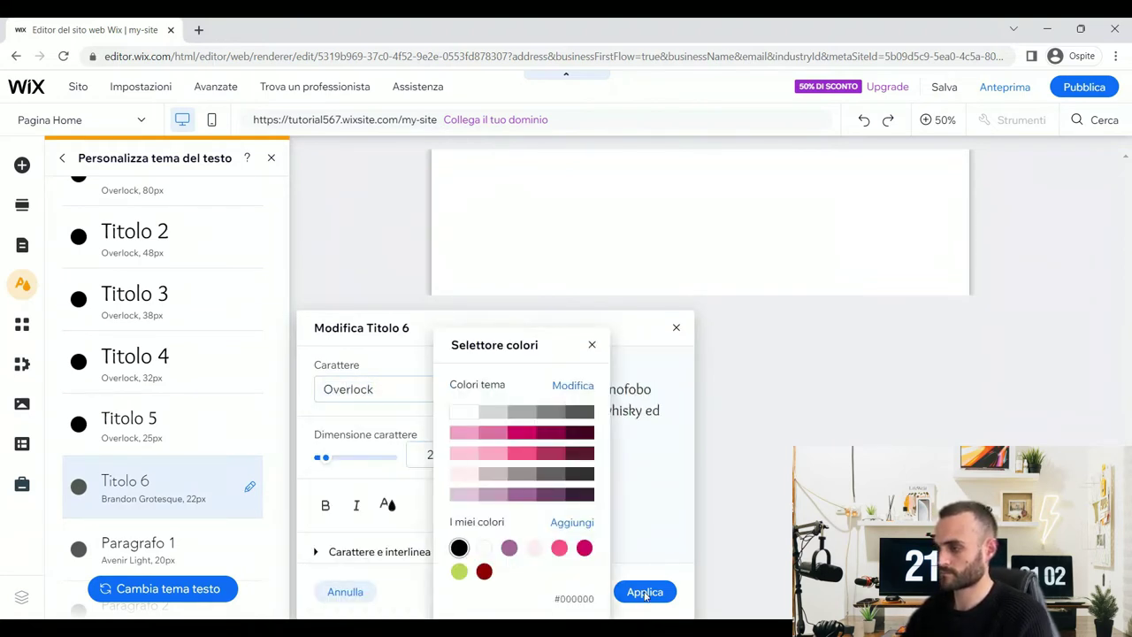
pyautogui.click(638, 592)
pyautogui.scroll(-2, 263, 374)
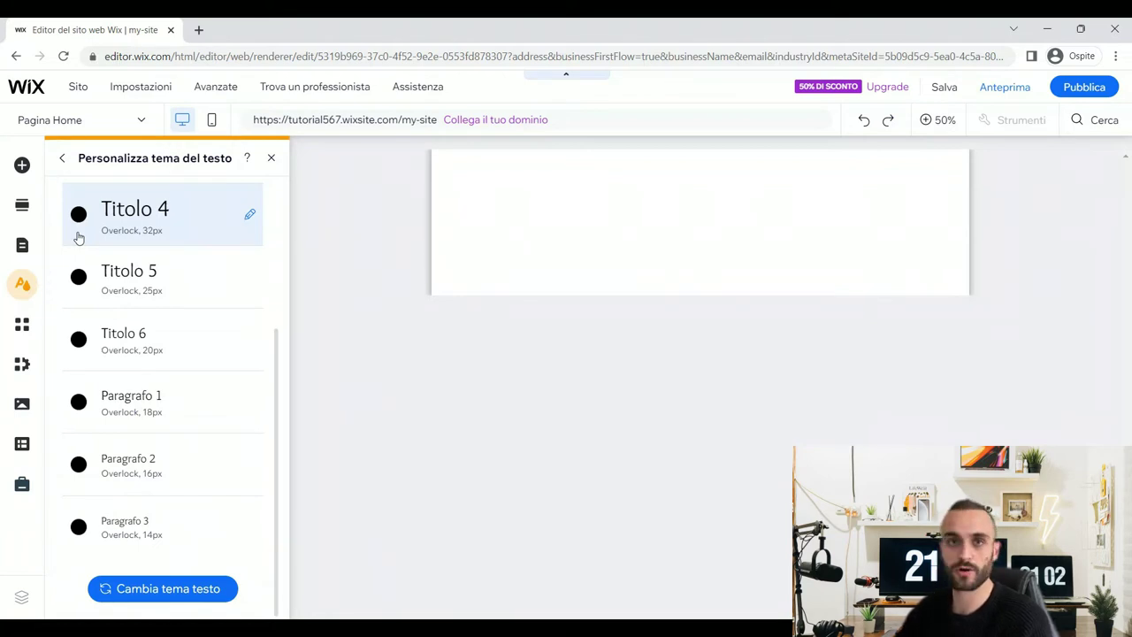
pyautogui.click(600, 436)
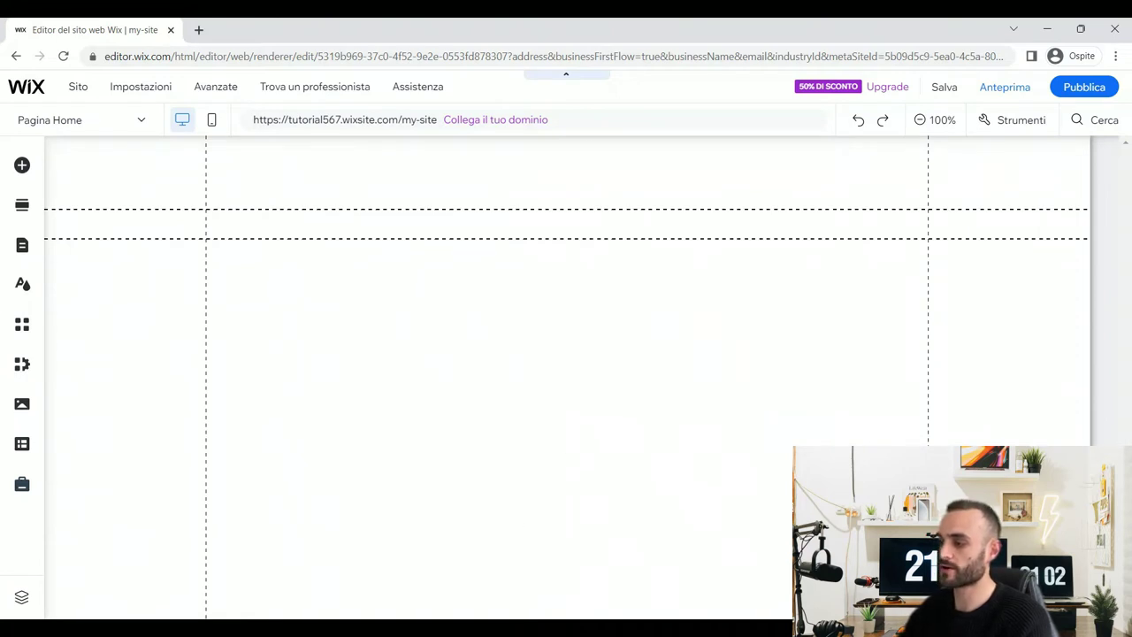
# - Scroll through the finished reference site preview to review its layout
pyautogui.click(357, 540)
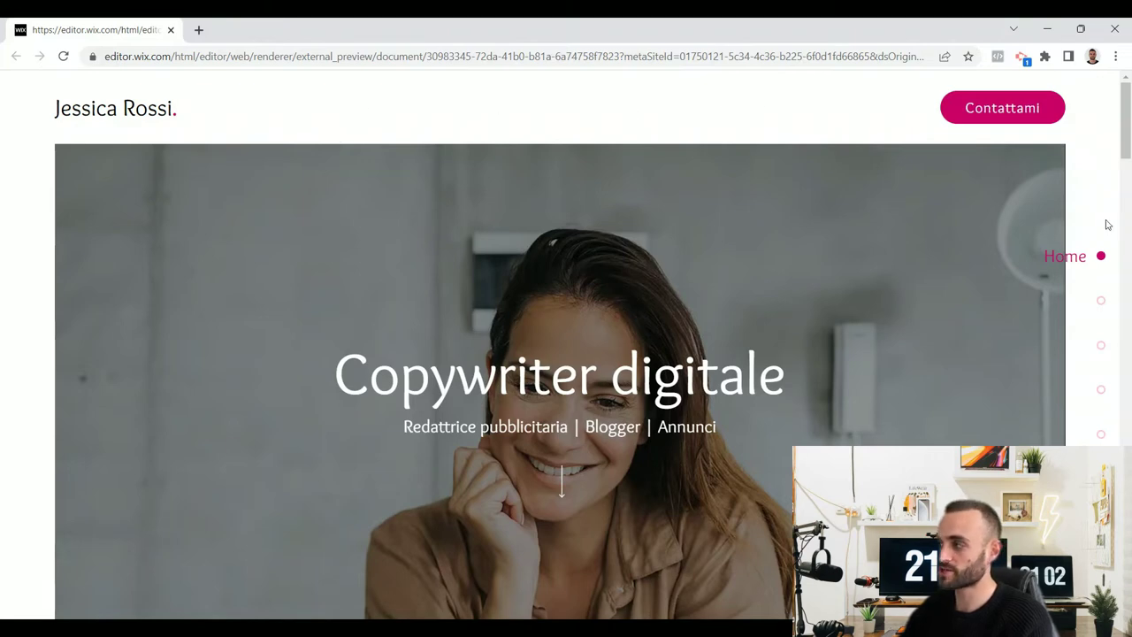
pyautogui.scroll(-6, 1092, 276)
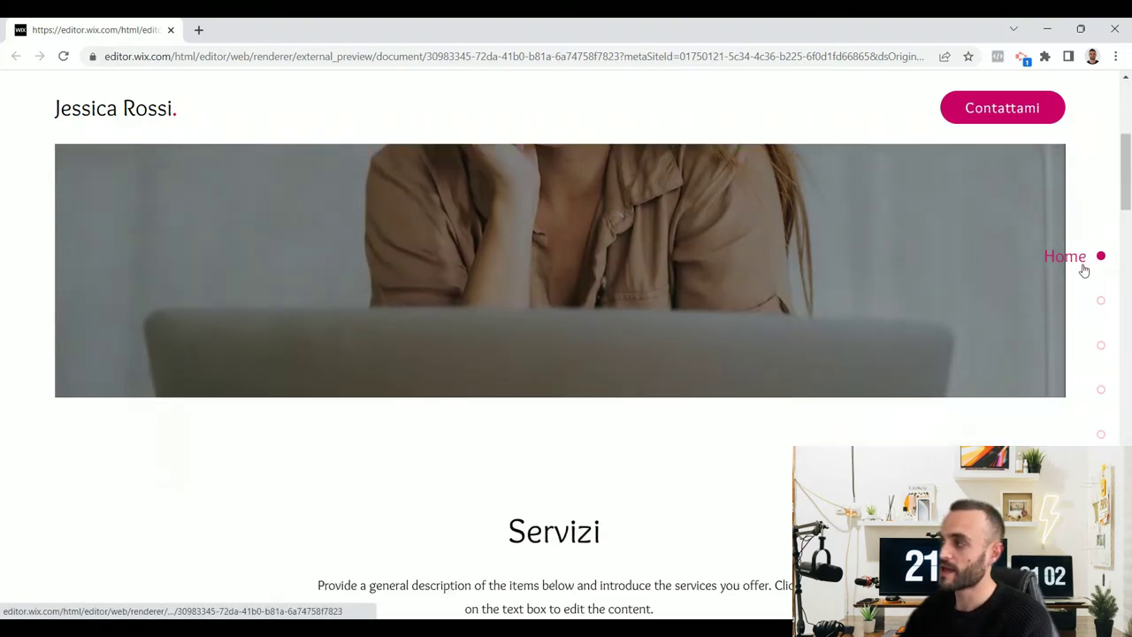
pyautogui.scroll(3, 1079, 277)
pyautogui.scroll(3, 1077, 296)
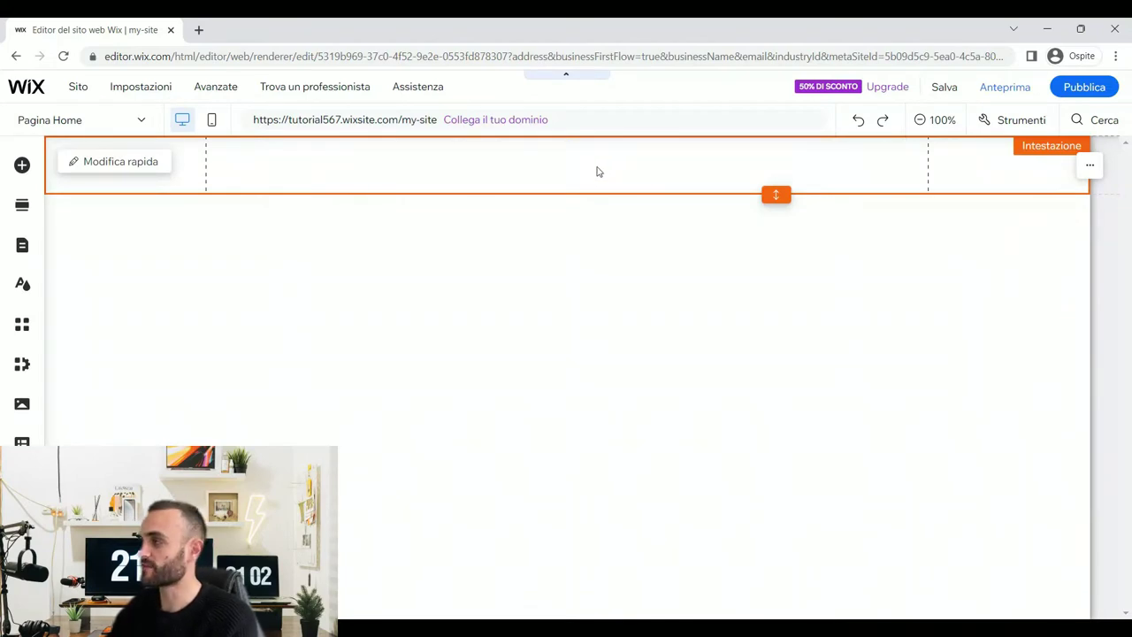
# - Turn on the size and position panel and check the header's height
pyautogui.click(1025, 120)
pyautogui.click(984, 169)
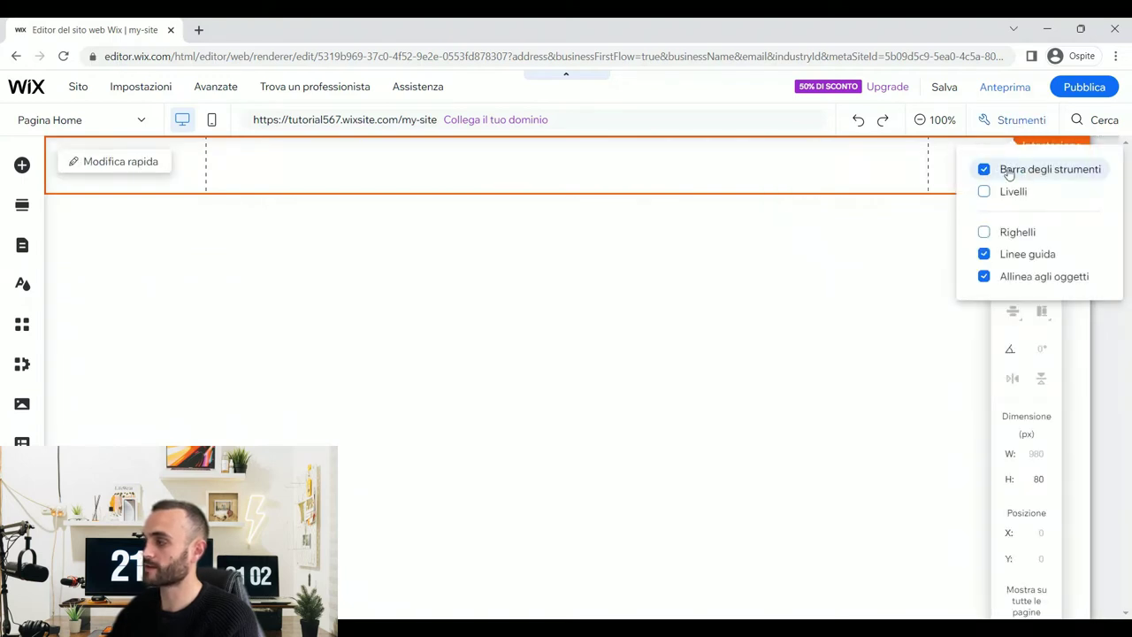
pyautogui.click(1039, 482)
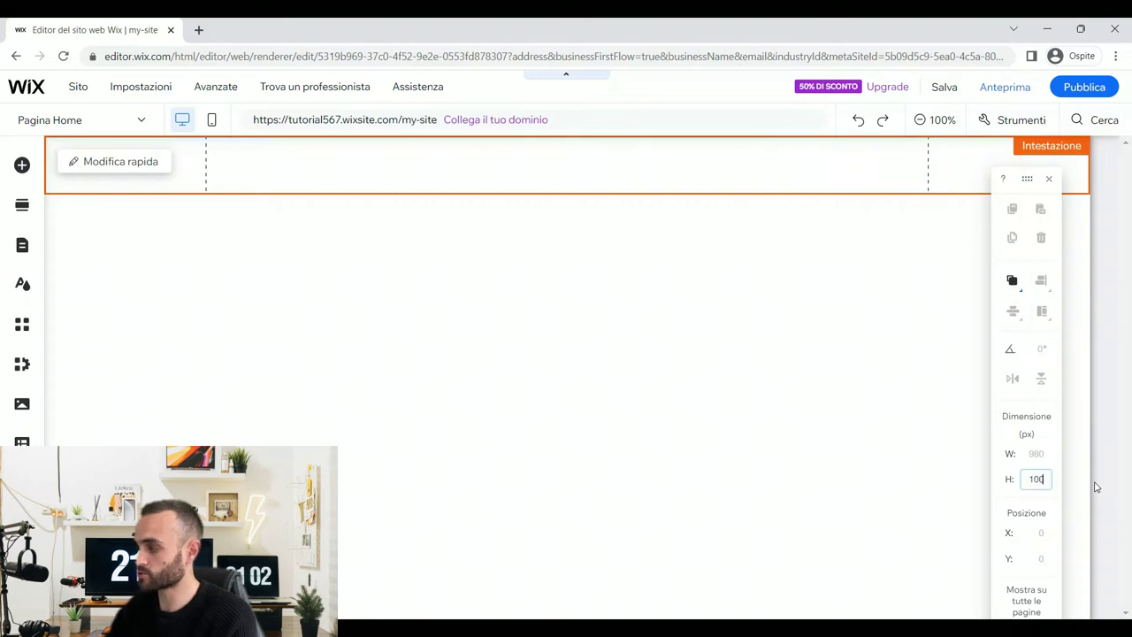
pyautogui.click(1095, 487)
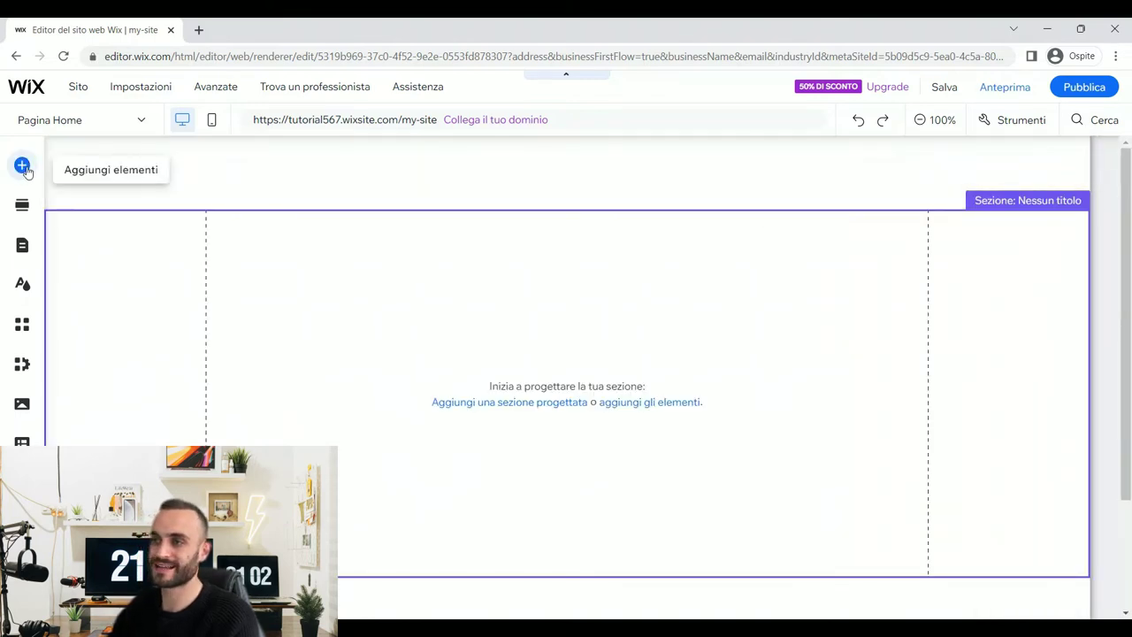
# - Add a white full-width strip below the header and set its height to 100
pyautogui.click(22, 166)
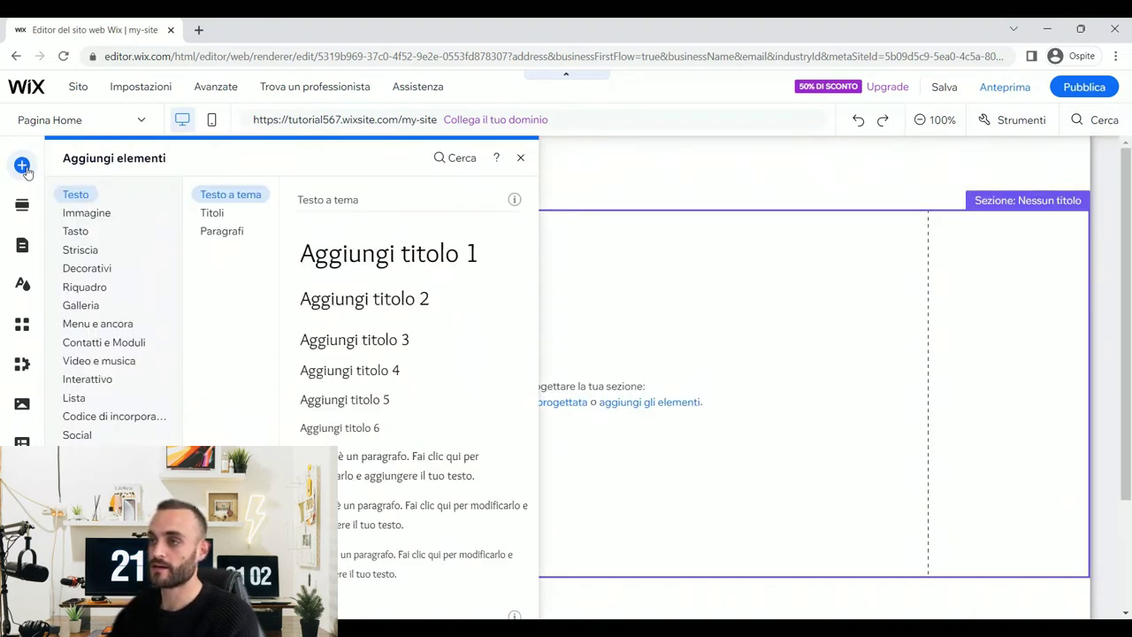
pyautogui.click(86, 251)
pyautogui.moveTo(356, 339); pyautogui.dragTo(619, 366)
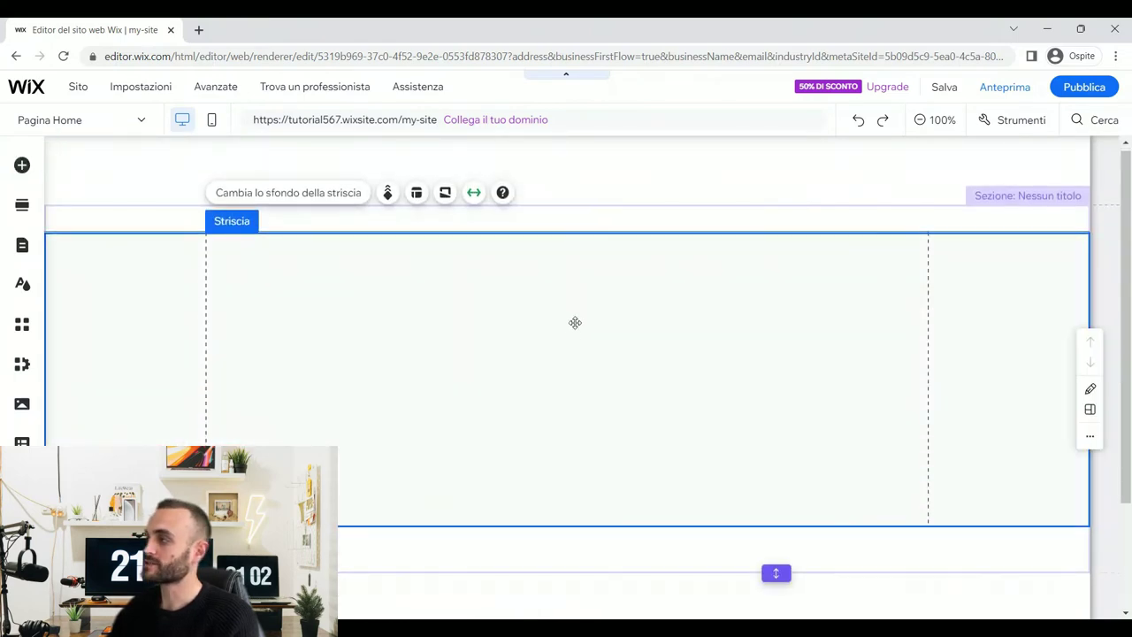
pyautogui.click(1021, 124)
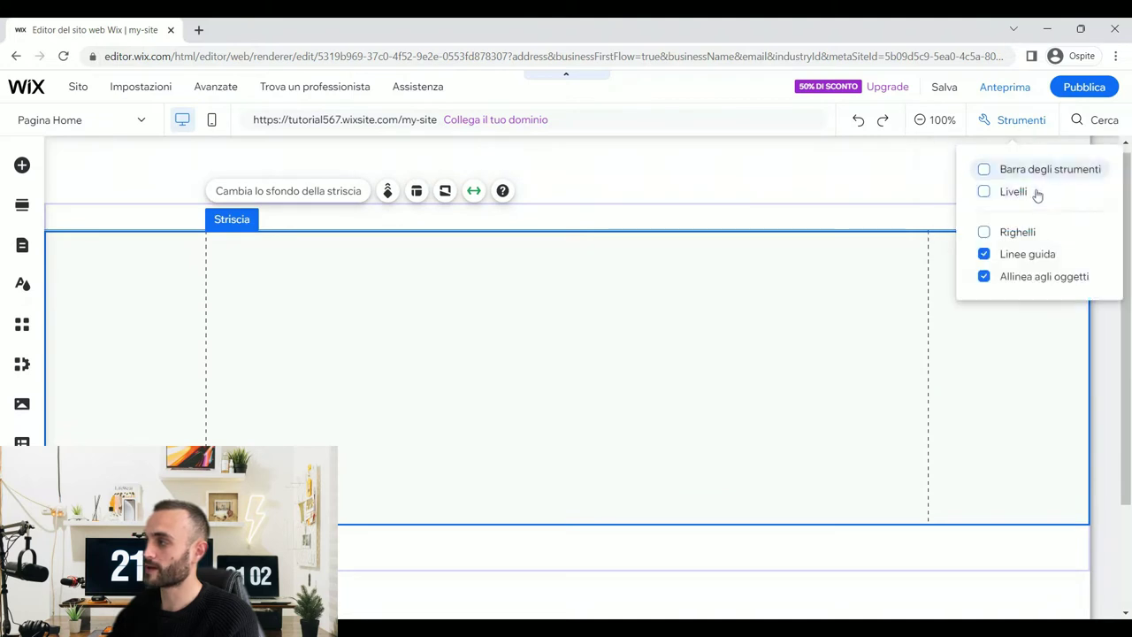
pyautogui.click(984, 170)
pyautogui.click(1034, 482)
pyautogui.write('100')
pyautogui.press('Return')
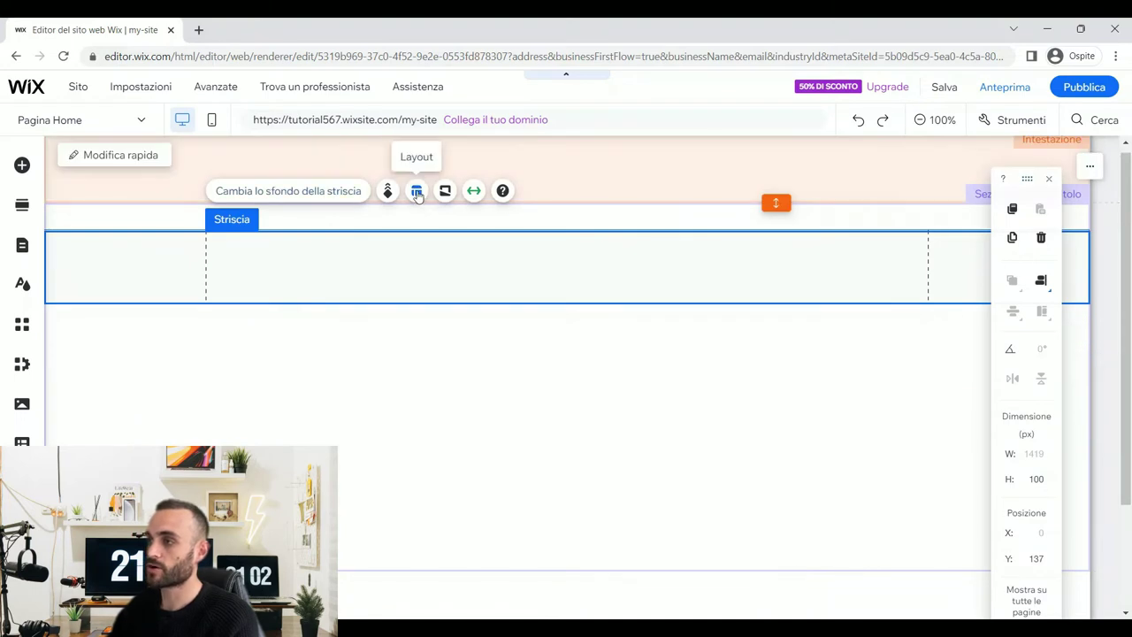
# - Split the strip into two columns with Aggiungi colonna and select each column
pyautogui.click(417, 192)
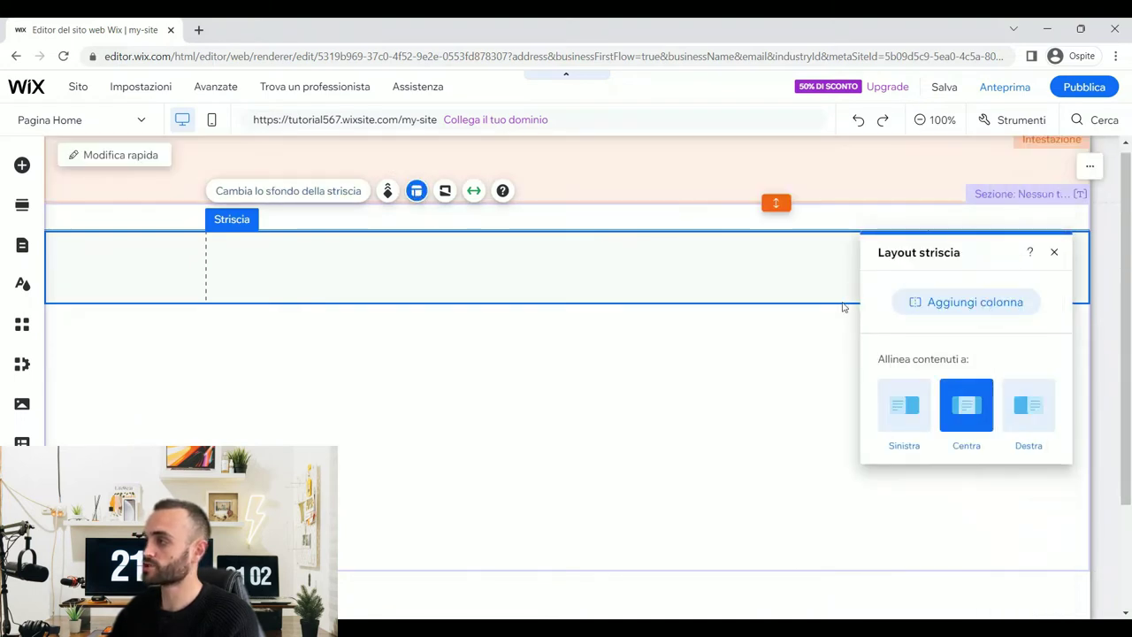
pyautogui.click(1000, 303)
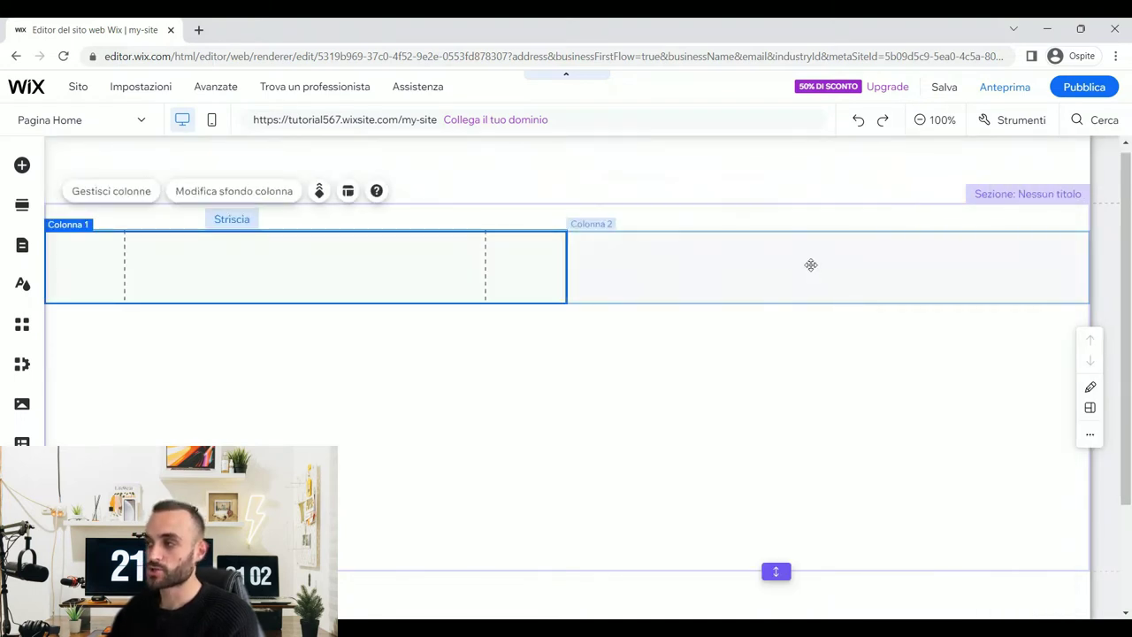
pyautogui.click(341, 256)
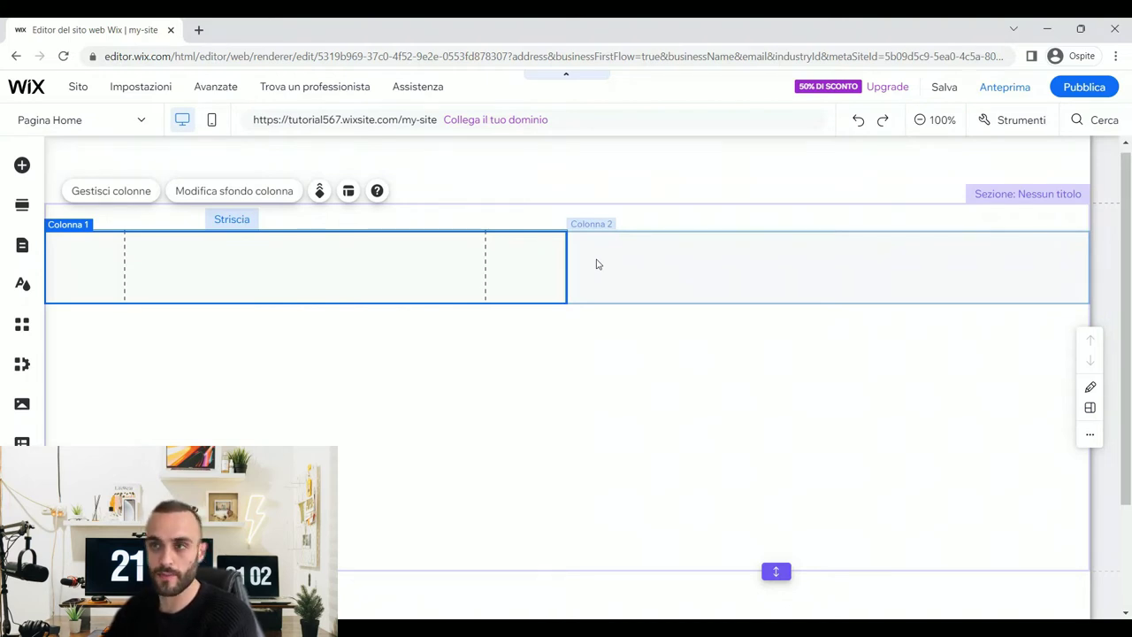
pyautogui.click(596, 263)
pyautogui.click(459, 253)
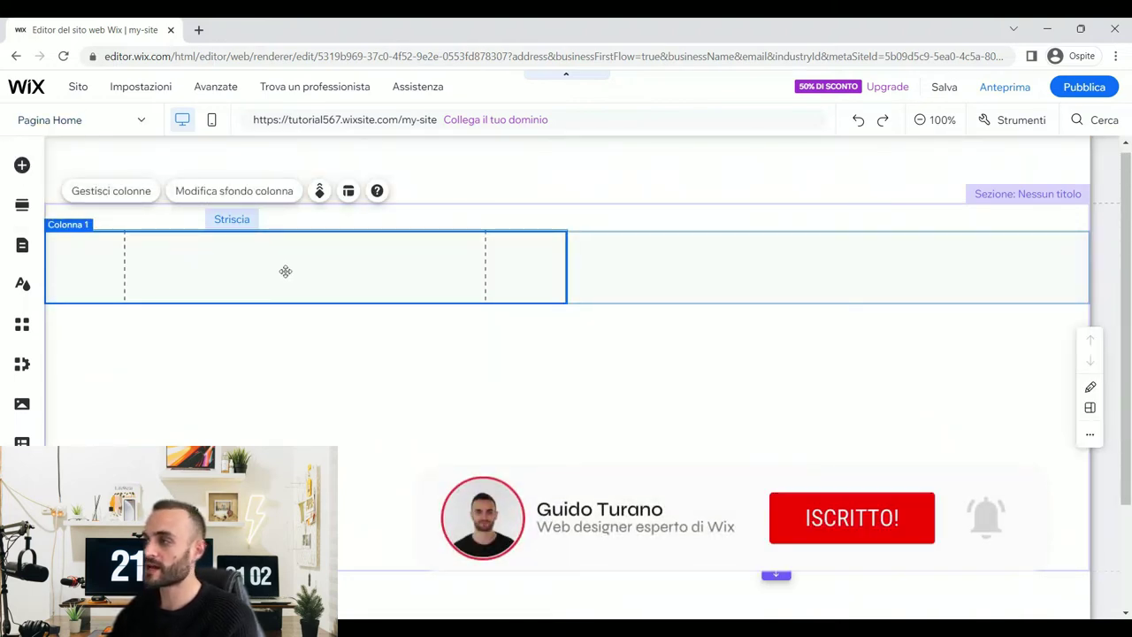
pyautogui.click(22, 166)
# - Drop a Titolo 4 heading preset into the strip's first column
pyautogui.click(75, 193)
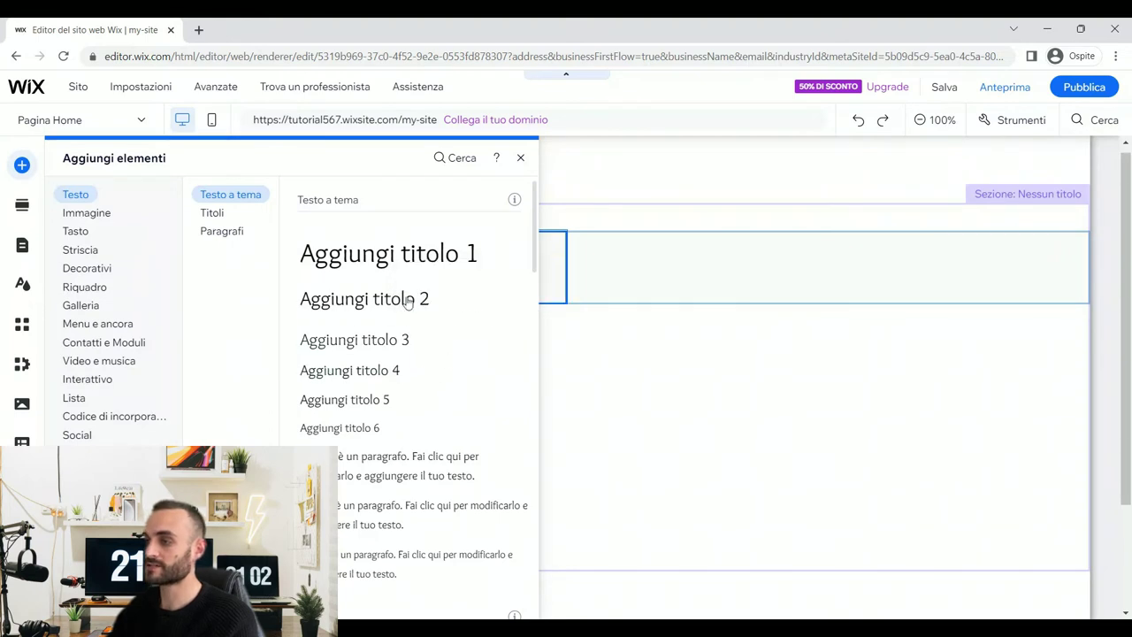
pyautogui.moveTo(356, 376); pyautogui.dragTo(202, 266)
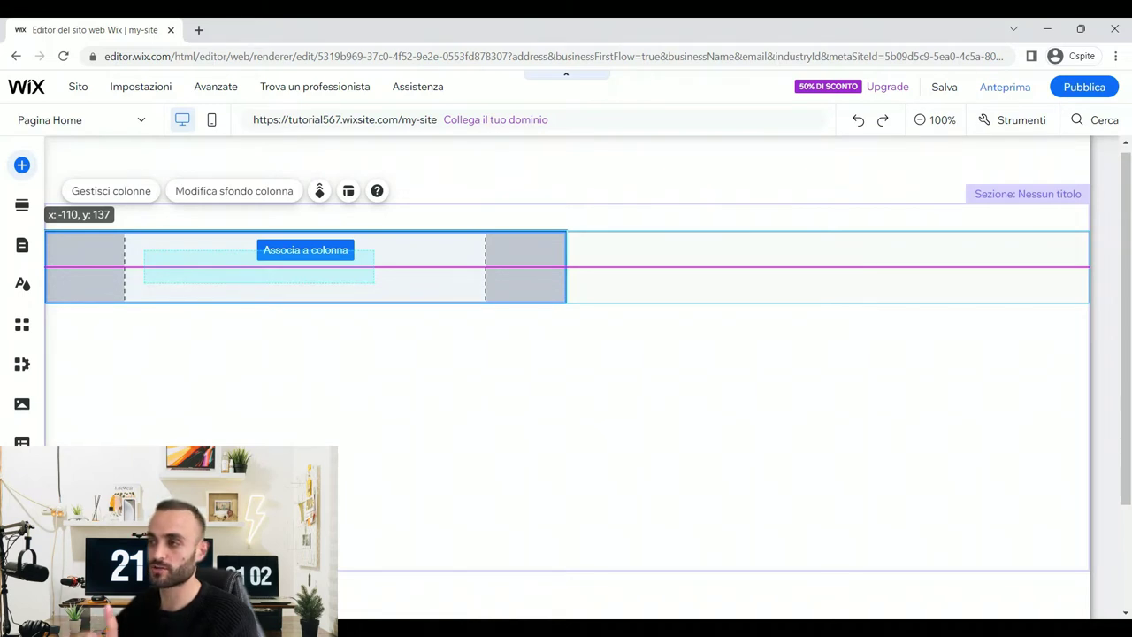
pyautogui.moveTo(201, 265); pyautogui.dragTo(203, 265)
pyautogui.click(531, 268)
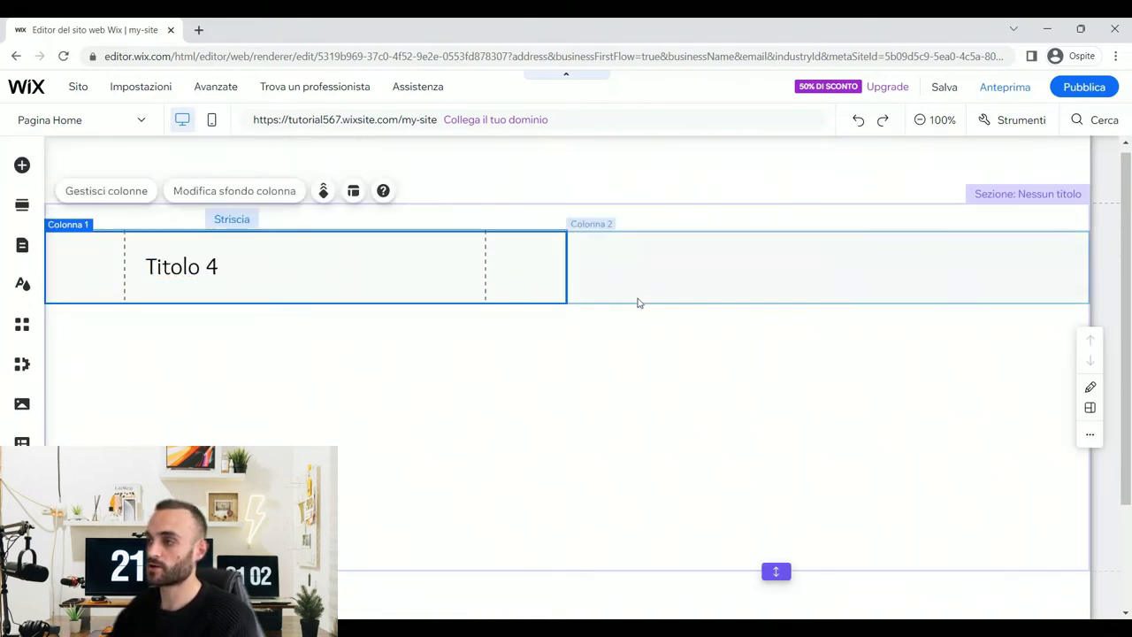
pyautogui.moveTo(514, 262); pyautogui.dragTo(515, 271)
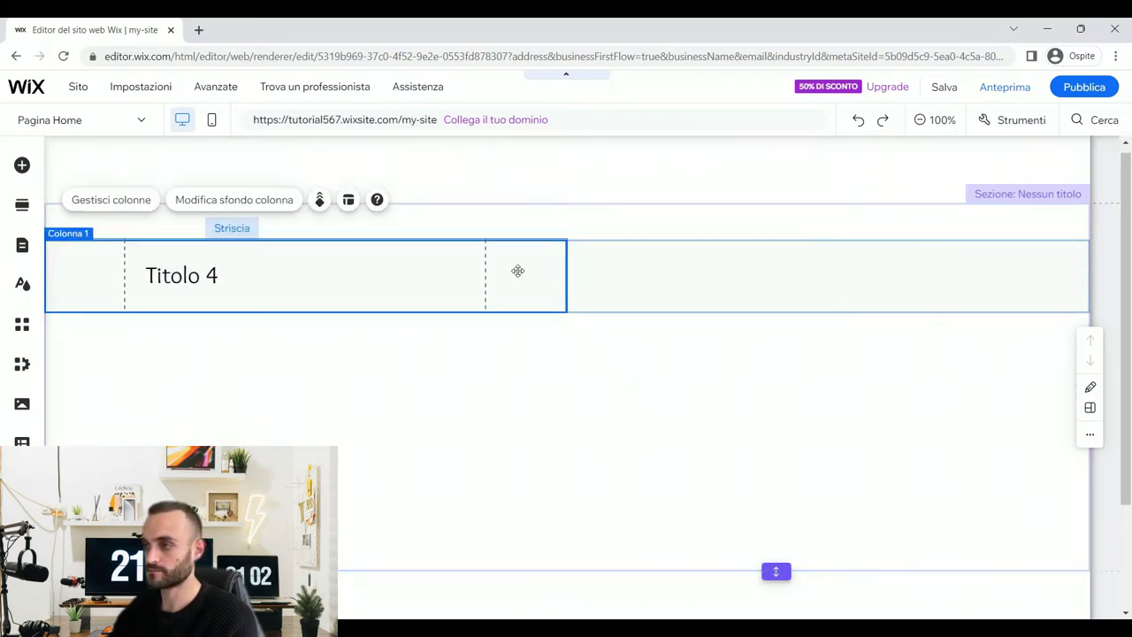
# - Widen the heading, replace its text with the owner's full name, and colour the final full stop pink
pyautogui.click(245, 265)
pyautogui.moveTo(375, 273); pyautogui.dragTo(399, 274)
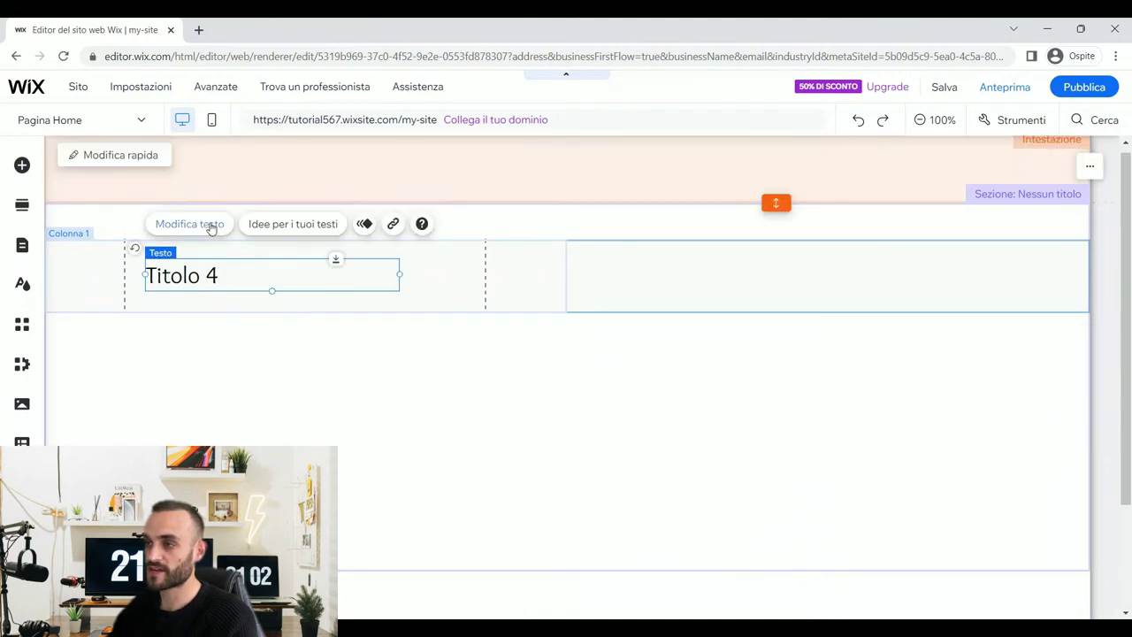
pyautogui.click(210, 225)
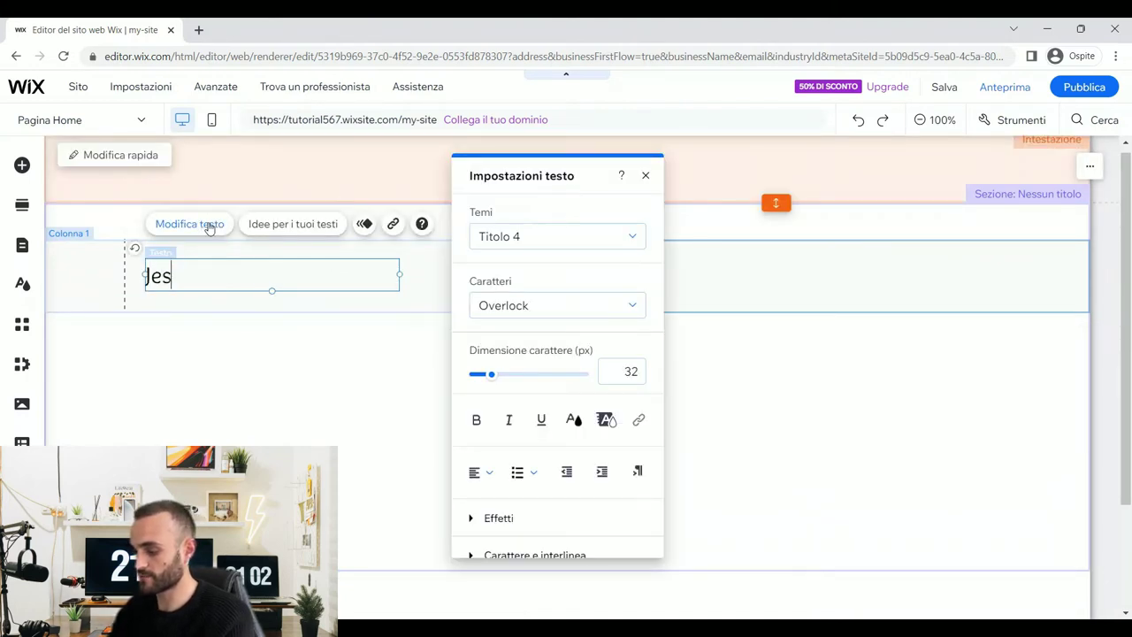
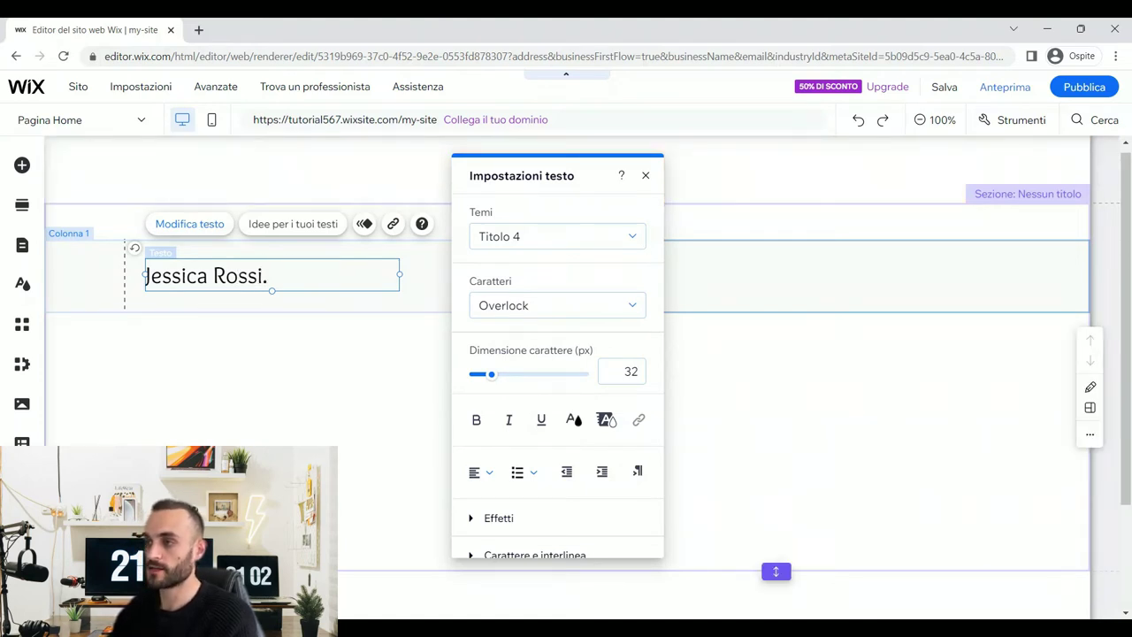
pyautogui.hotkey('shift', 'Left')
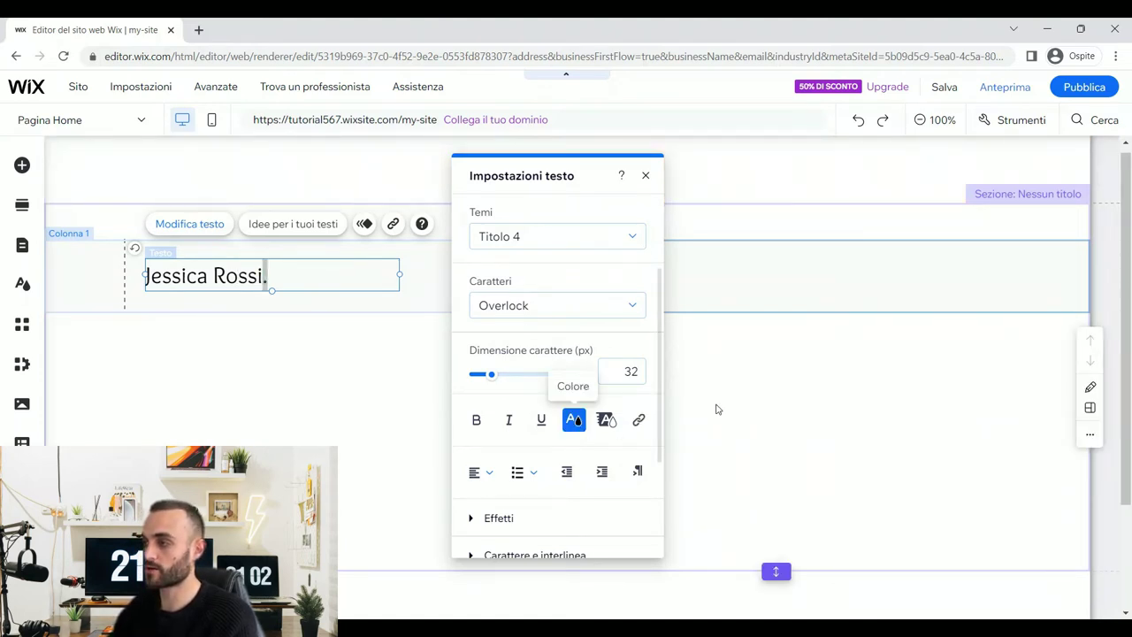
pyautogui.click(574, 417)
pyautogui.click(533, 313)
pyautogui.click(389, 371)
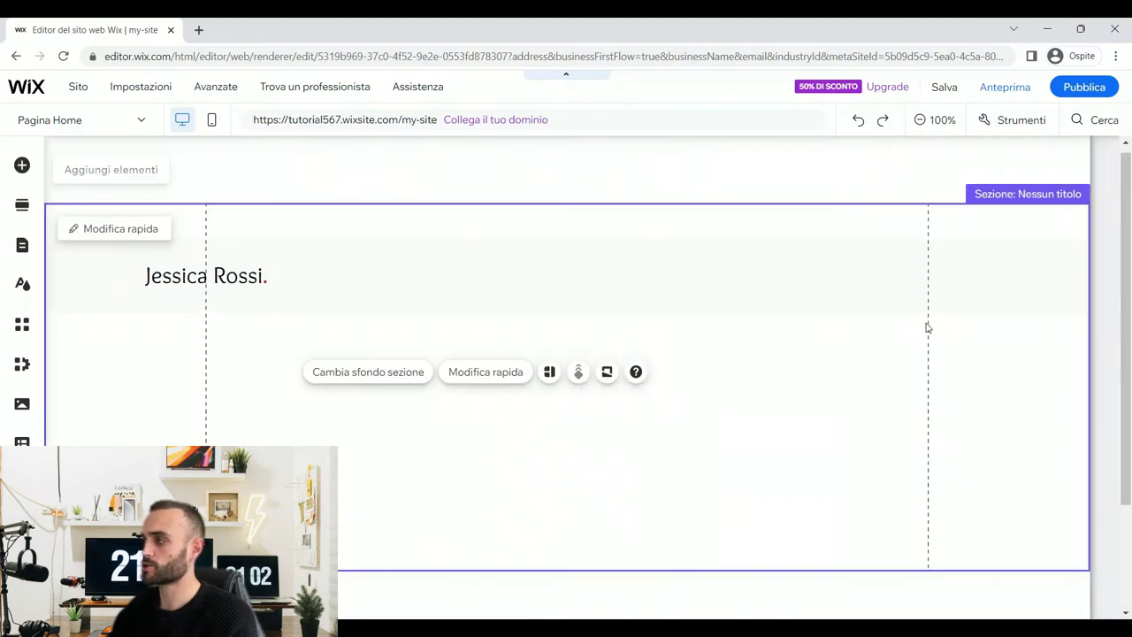
pyautogui.click(22, 165)
# - Place a pink button in the right column labelled 'Contattami'
pyautogui.click(76, 231)
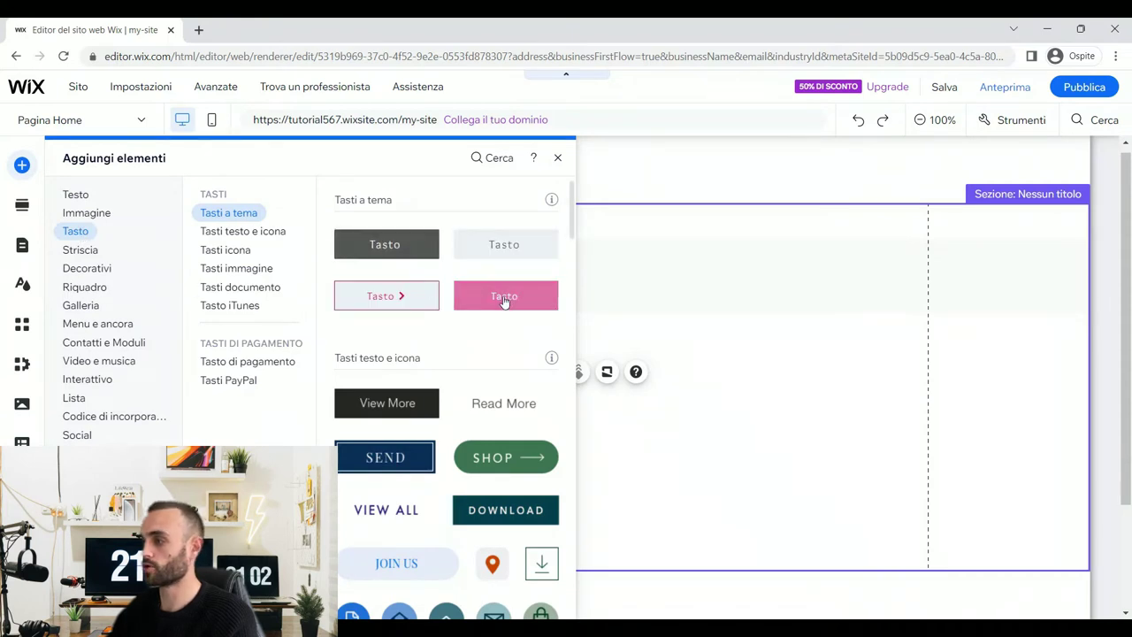
pyautogui.moveTo(568, 403); pyautogui.dragTo(852, 276)
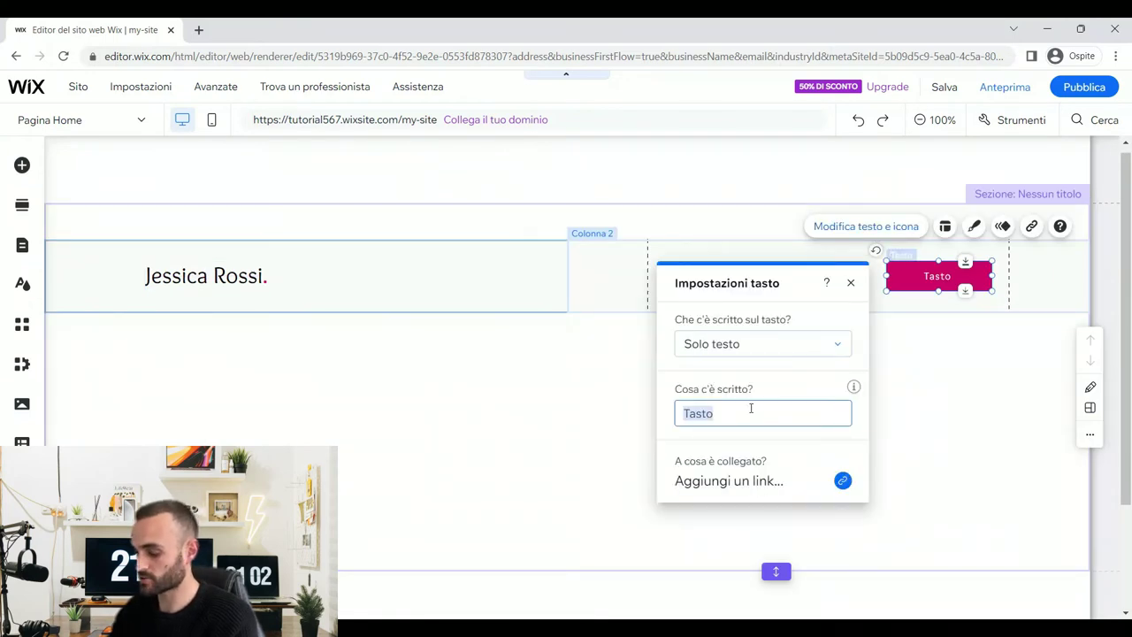
pyautogui.write('Contattami')
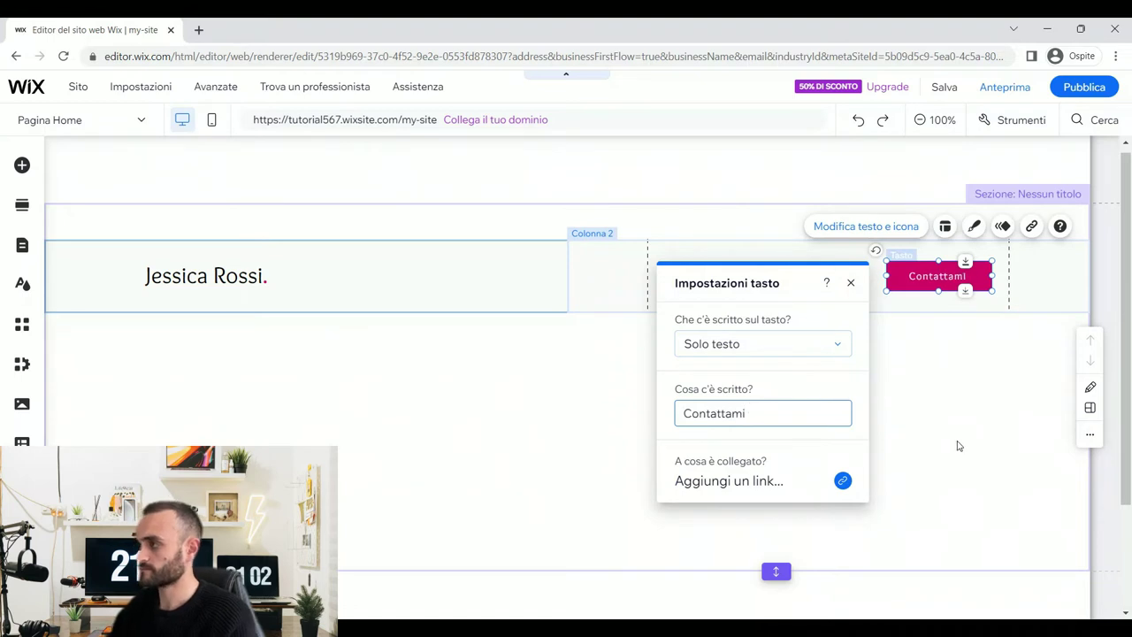
pyautogui.click(957, 445)
pyautogui.click(935, 276)
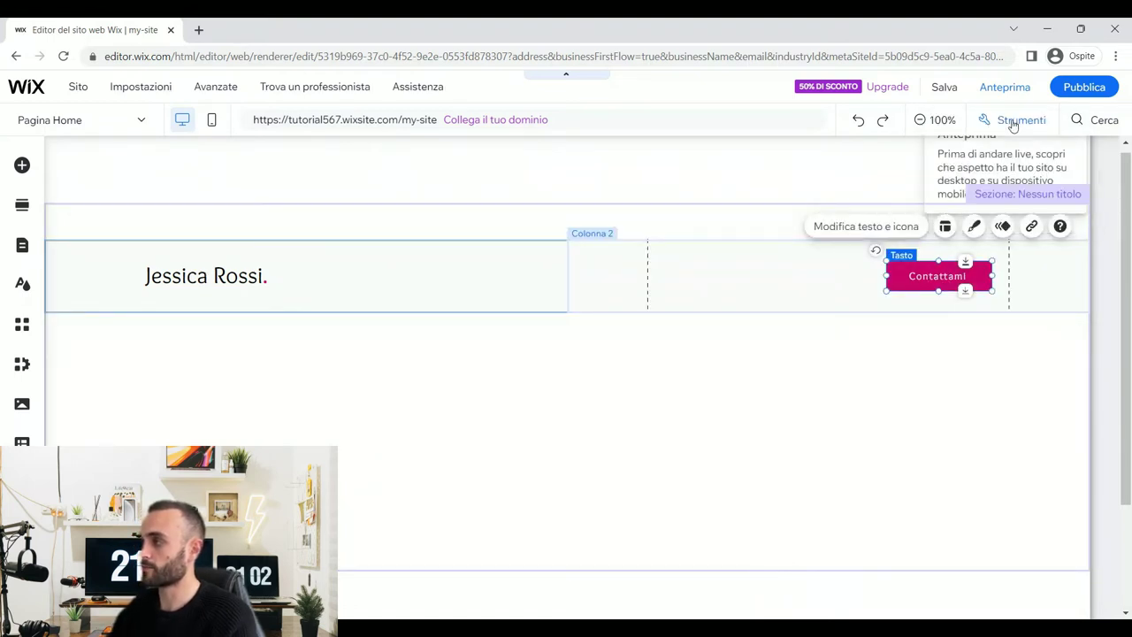
# - Set the Contattami button's width to 170 px
pyautogui.moveTo(1016, 124)
pyautogui.click(983, 169)
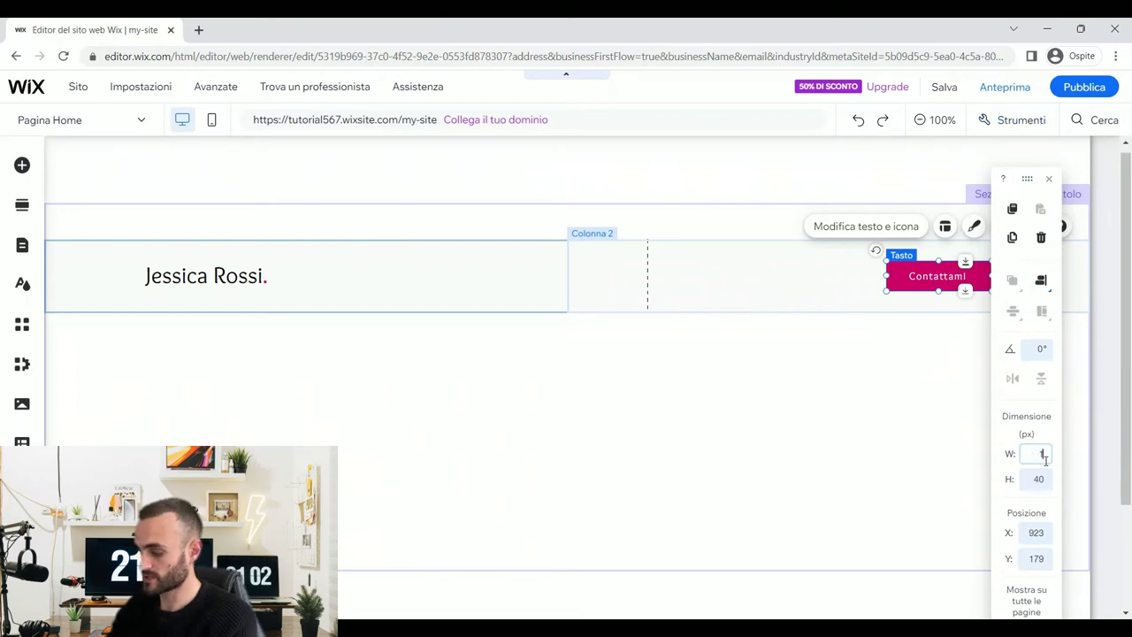
pyautogui.press('Return')
pyautogui.click(1039, 478)
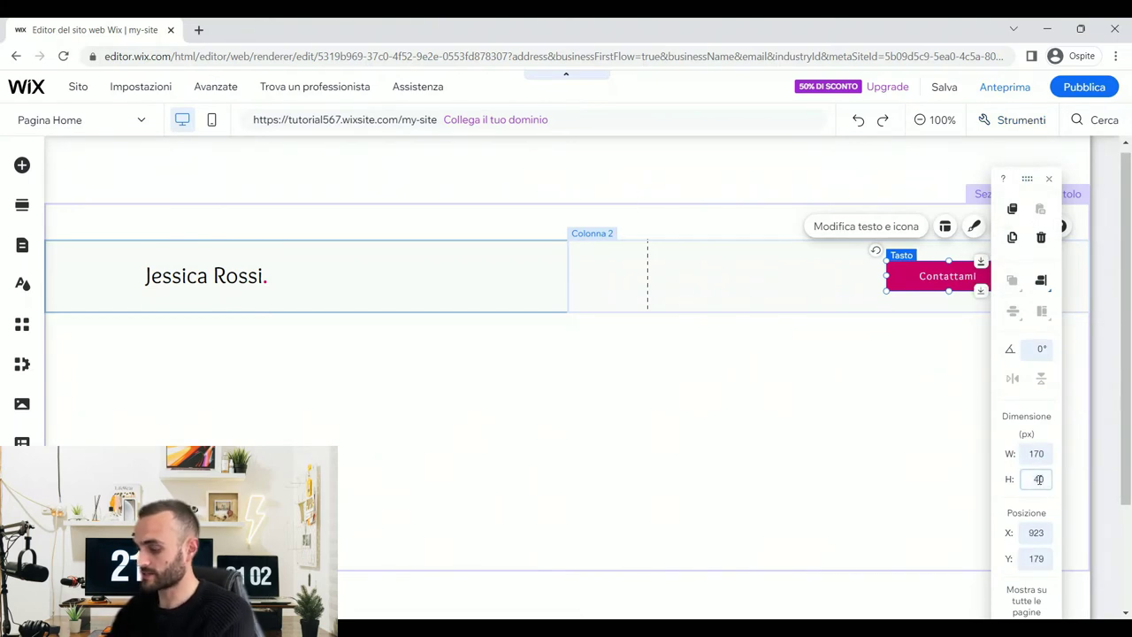
pyautogui.click(1006, 306)
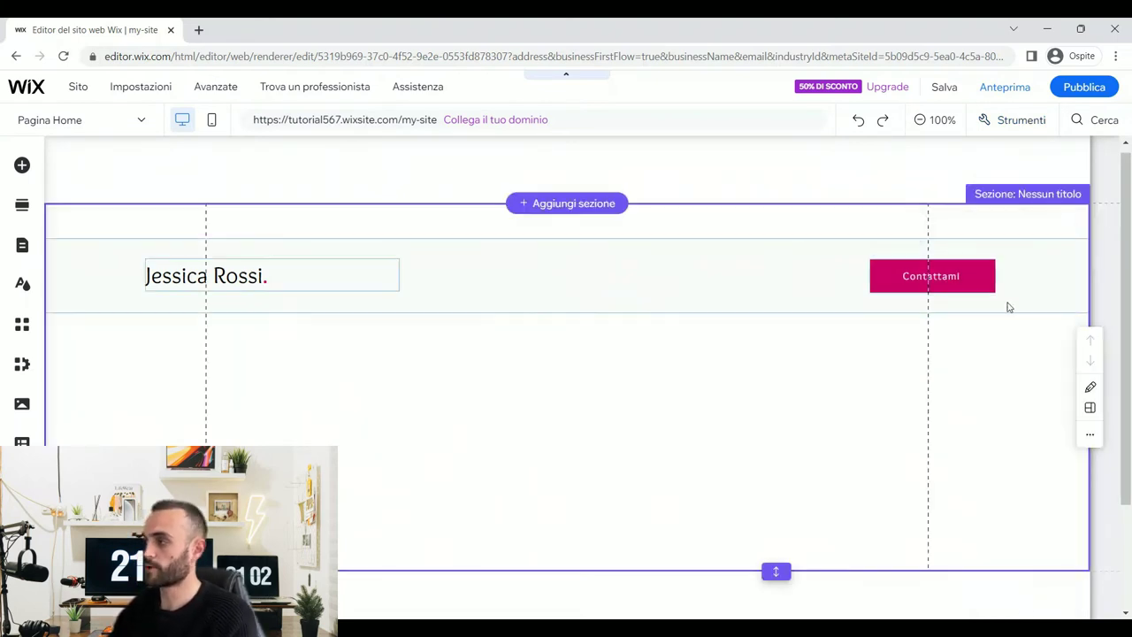
pyautogui.click(959, 284)
# - Customise the button design and set its text theme to Paragrafo 2
pyautogui.click(973, 226)
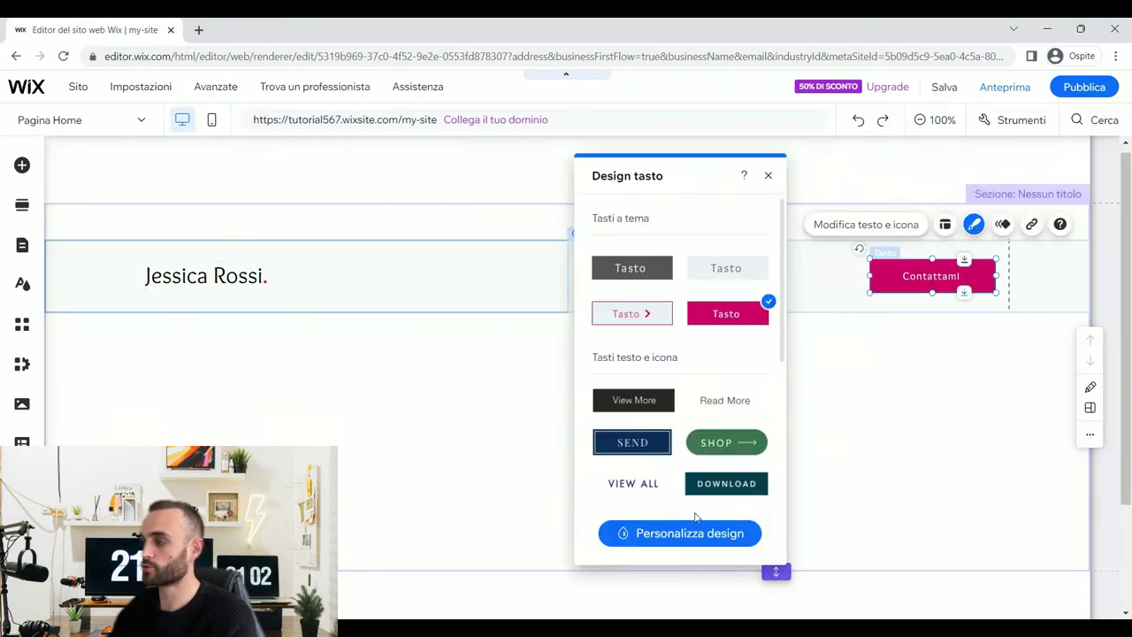
pyautogui.click(686, 531)
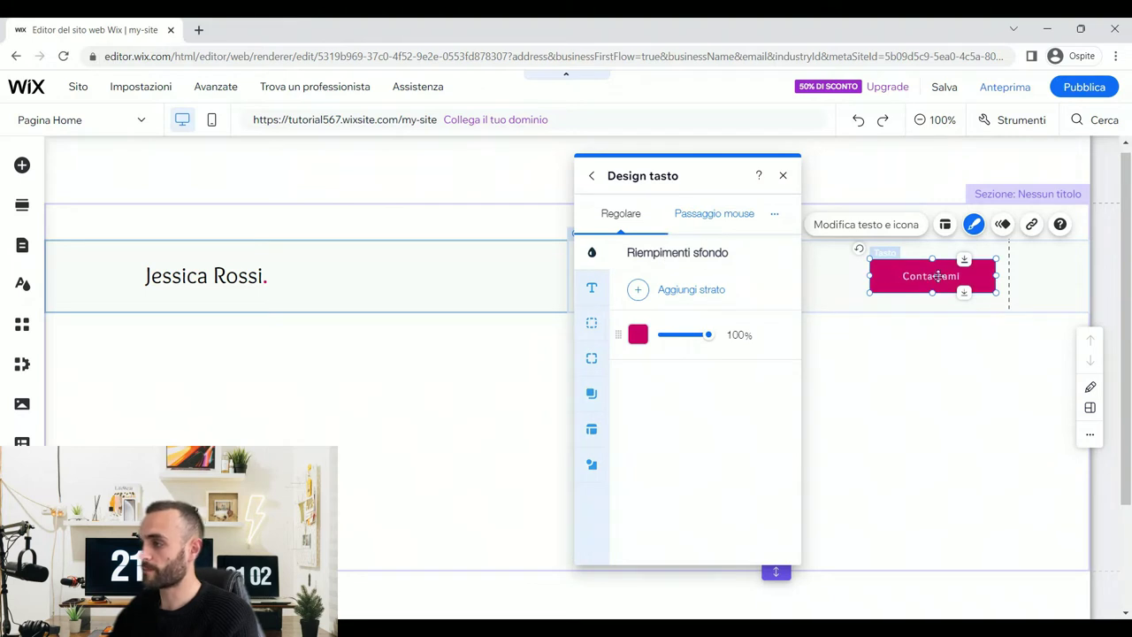
pyautogui.click(592, 287)
pyautogui.click(690, 337)
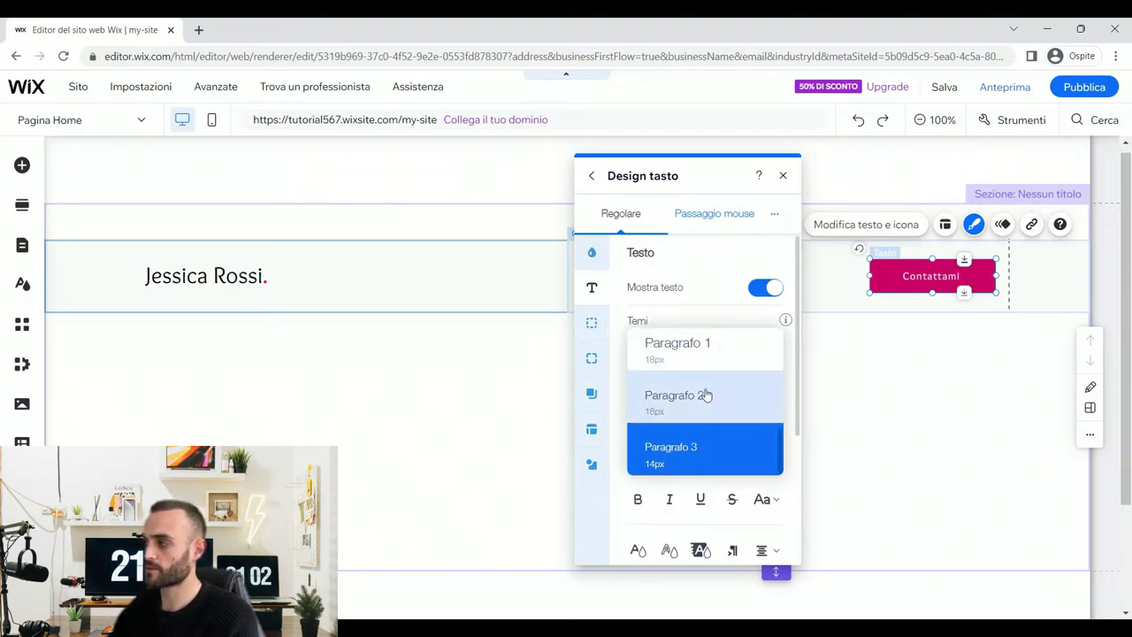
pyautogui.click(706, 395)
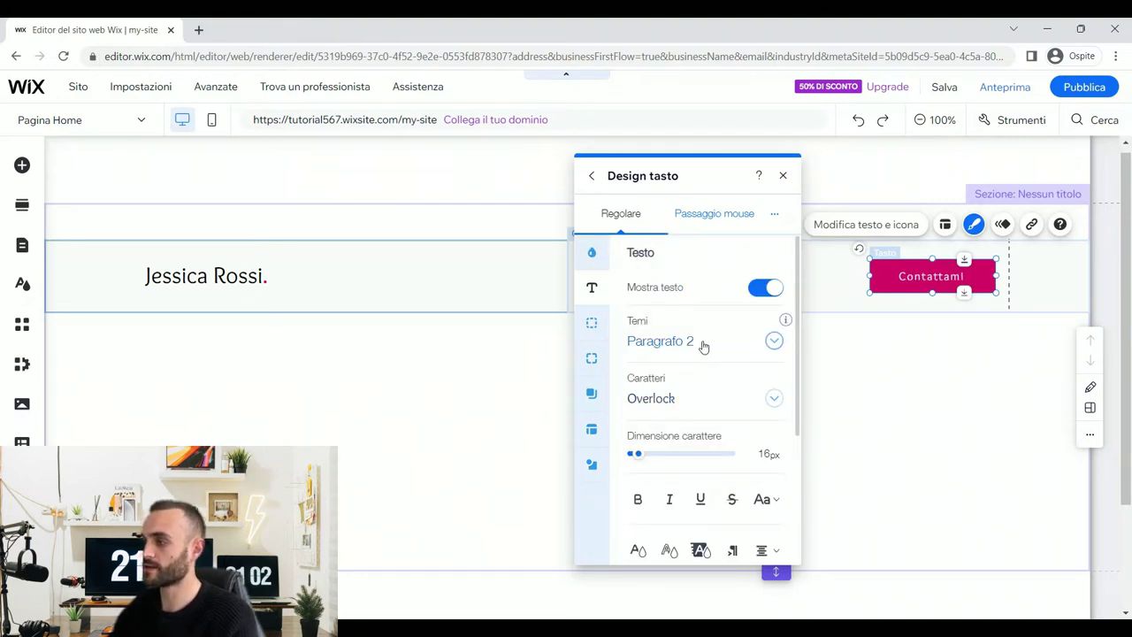
# - Give the button a 2px pink border and 100px rounded corners
pyautogui.click(591, 323)
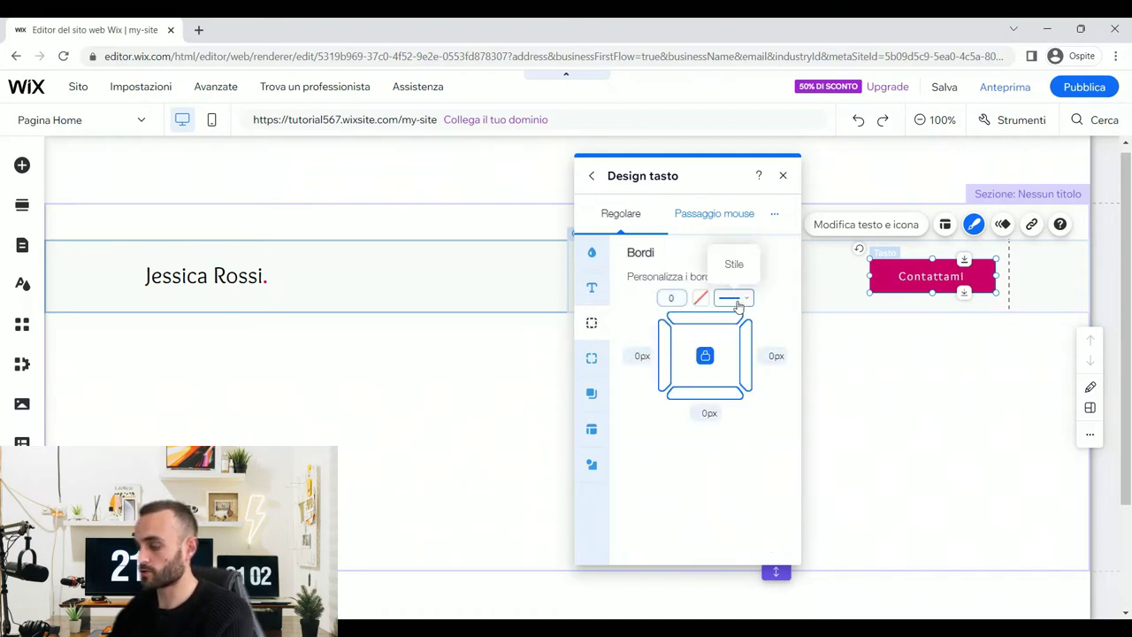
pyautogui.click(702, 304)
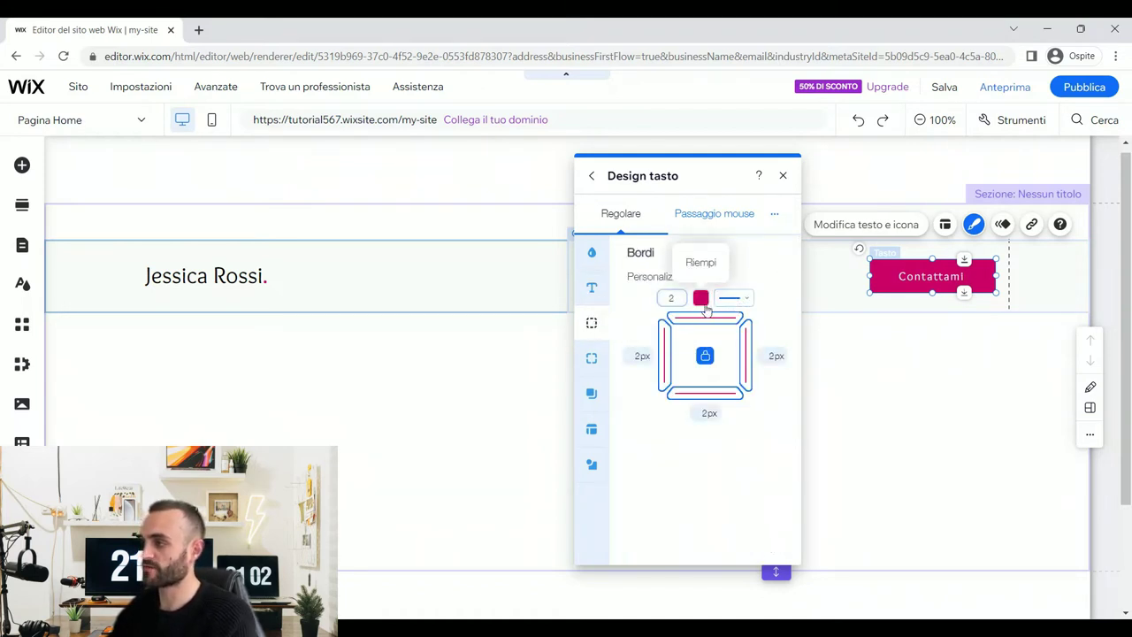
pyautogui.click(700, 300)
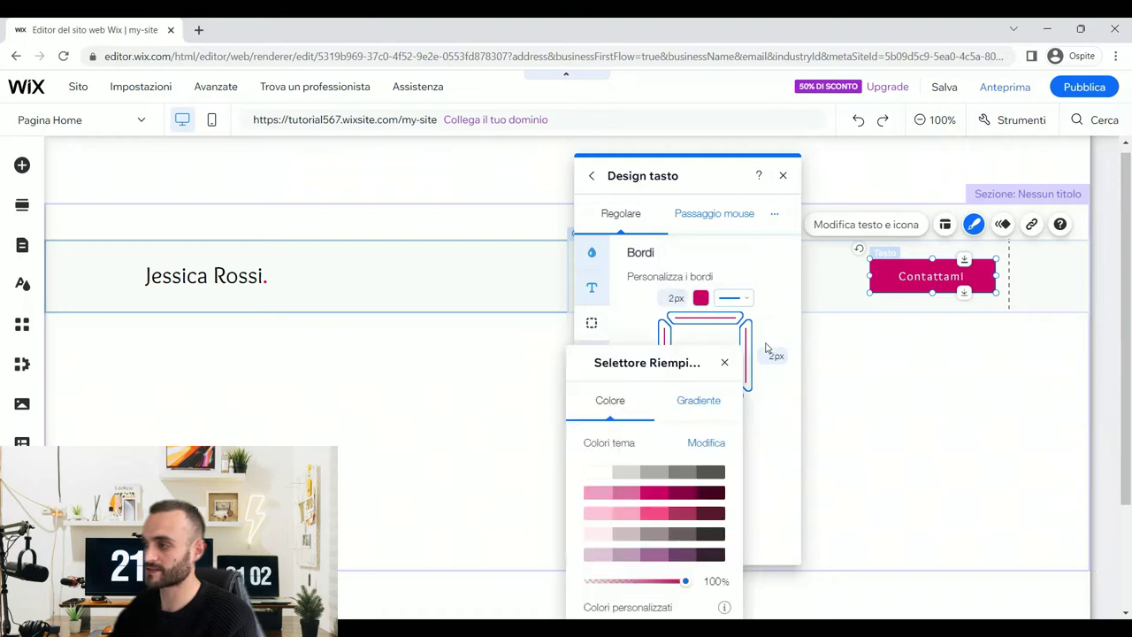
pyautogui.click(788, 300)
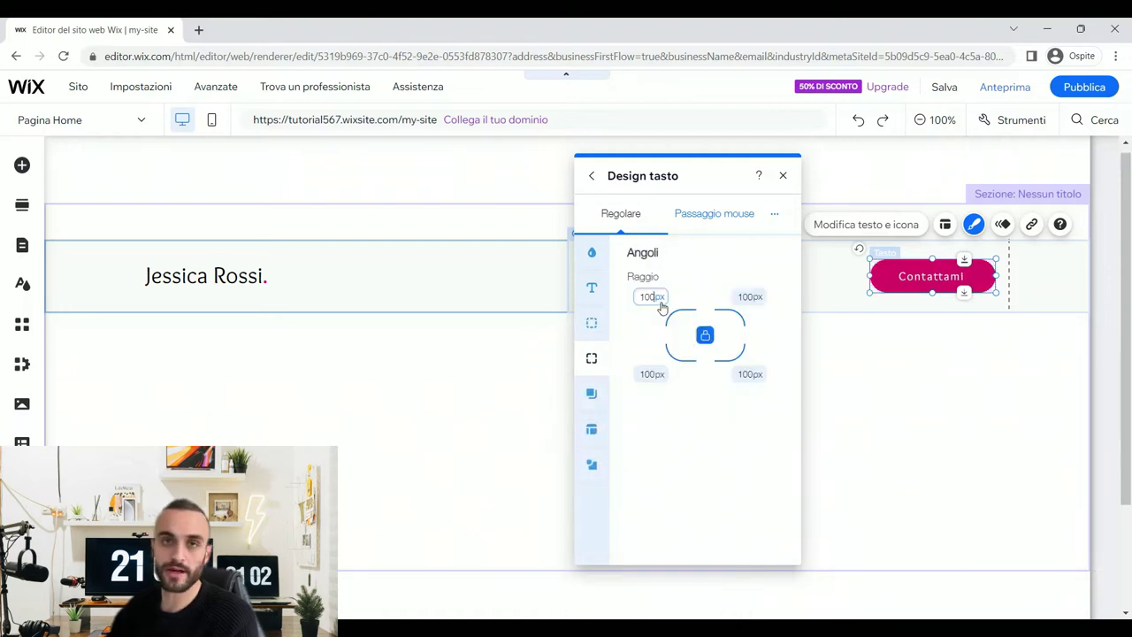
pyautogui.click(660, 301)
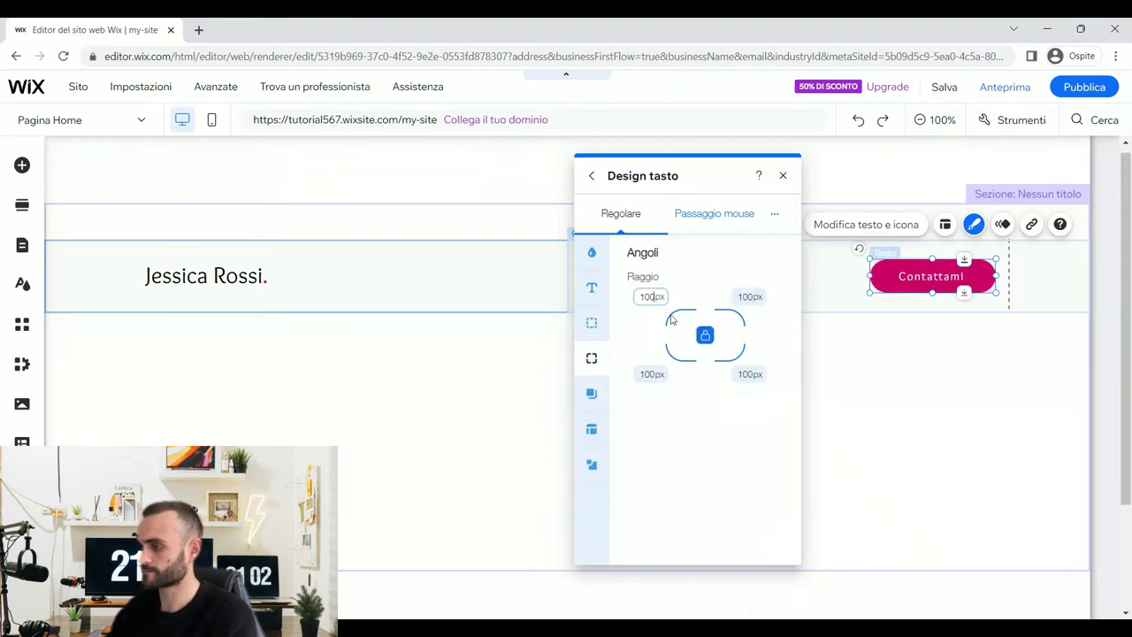
# - Make the hover state's fill 0% opacity with magenta text
pyautogui.click(694, 217)
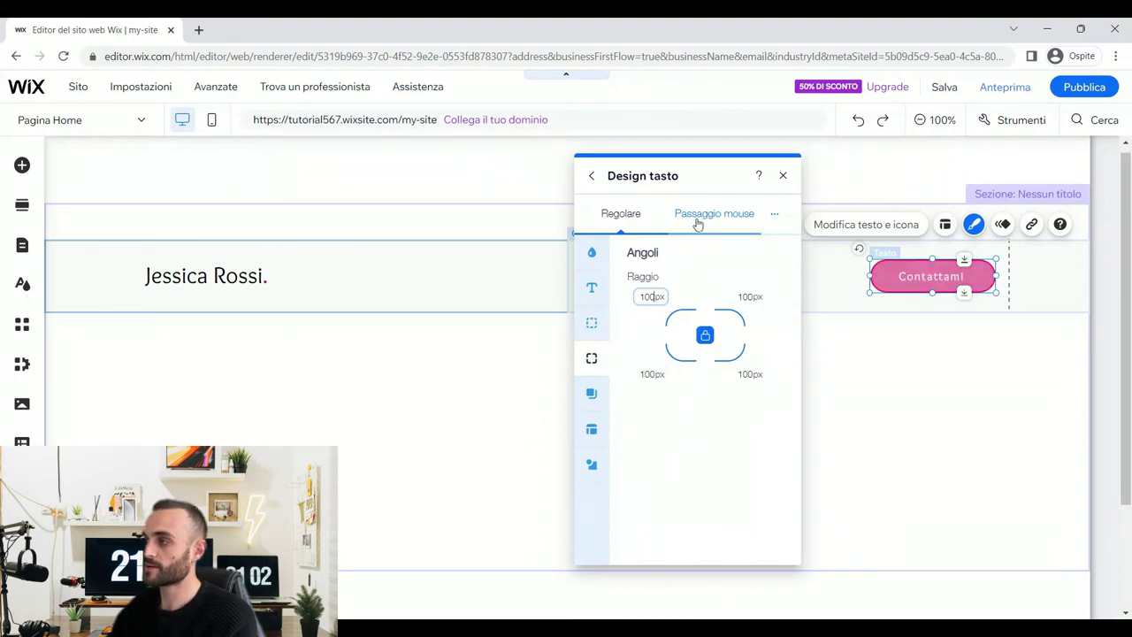
pyautogui.click(605, 255)
pyautogui.moveTo(708, 335); pyautogui.dragTo(635, 340)
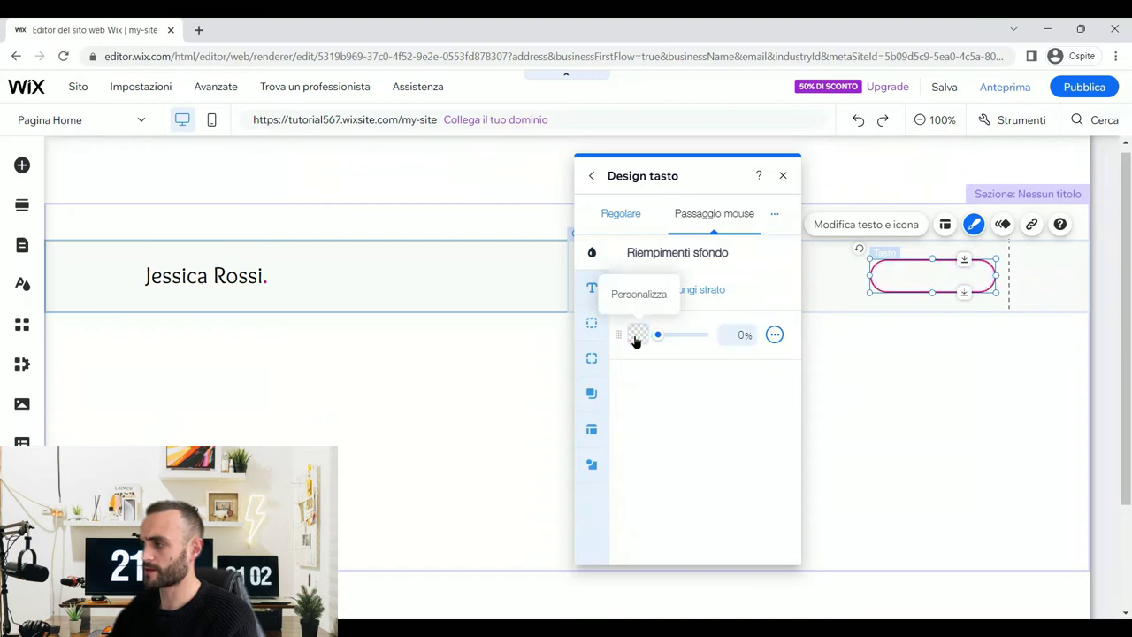
pyautogui.click(592, 288)
pyautogui.scroll(-3, 642, 478)
pyautogui.click(639, 403)
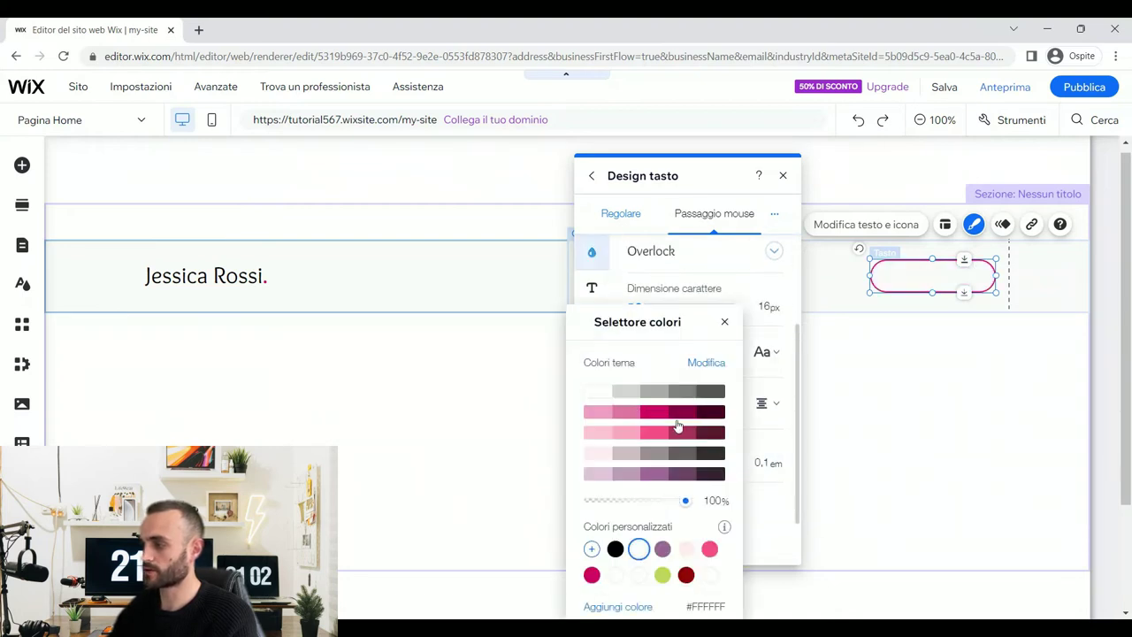
pyautogui.click(663, 413)
pyautogui.click(758, 284)
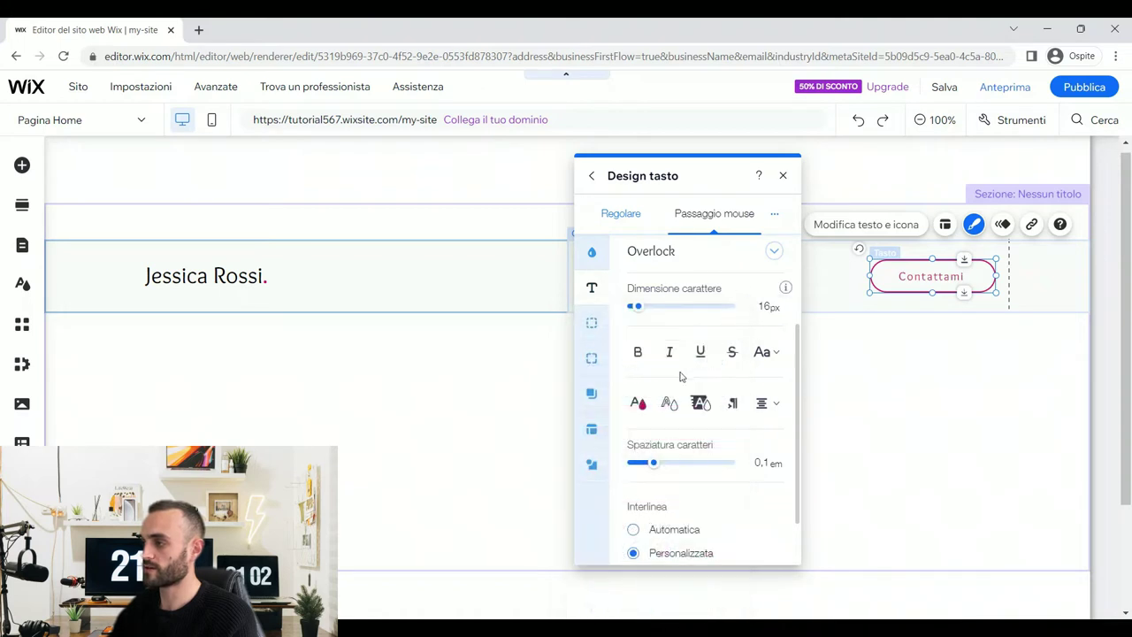
pyautogui.click(783, 175)
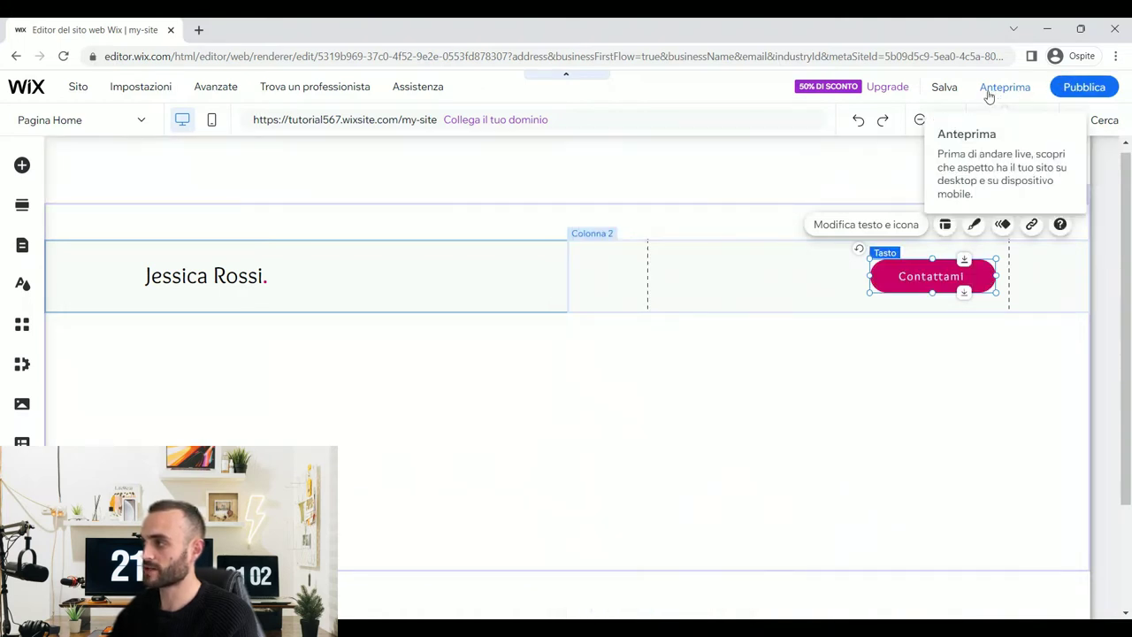
pyautogui.click(999, 89)
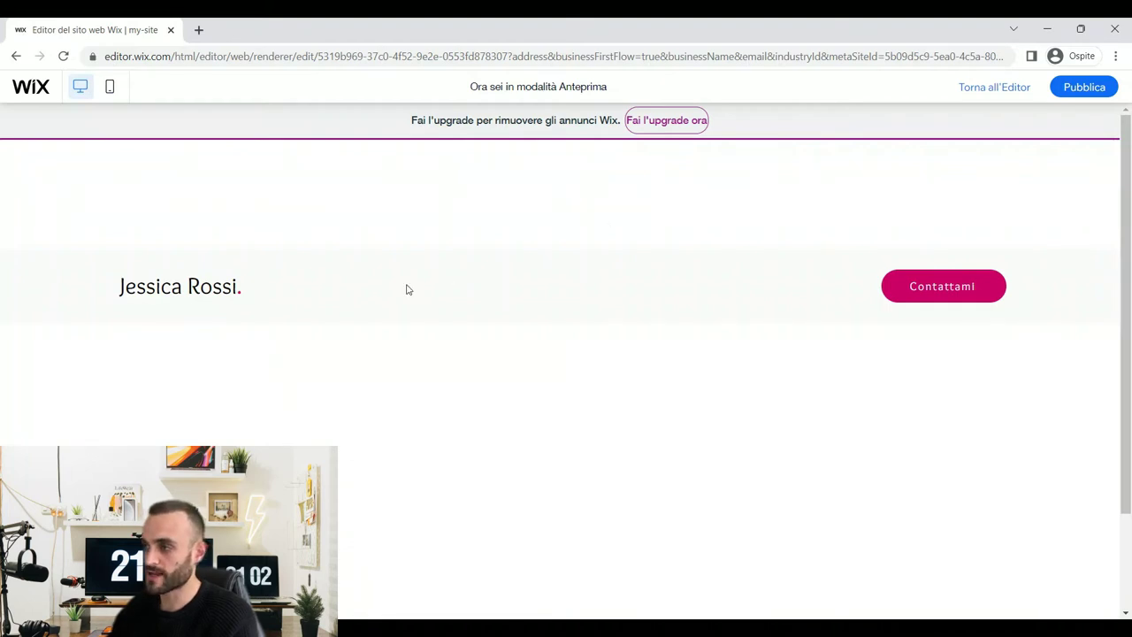
pyautogui.click(995, 92)
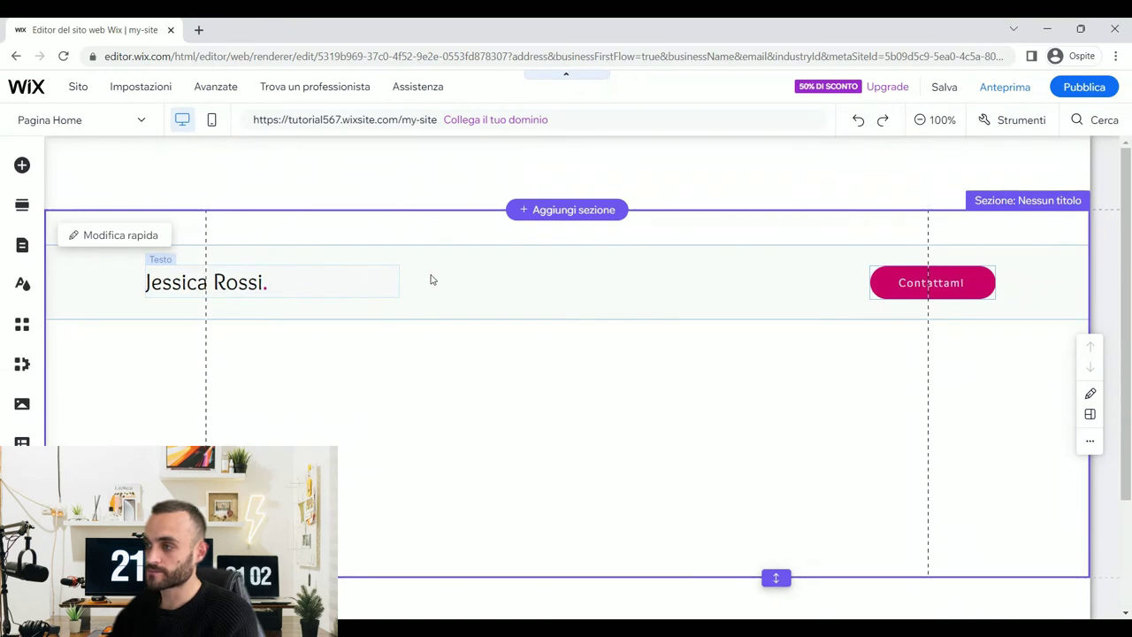
# - Set the first column's background opacity to 0%
pyautogui.click(417, 274)
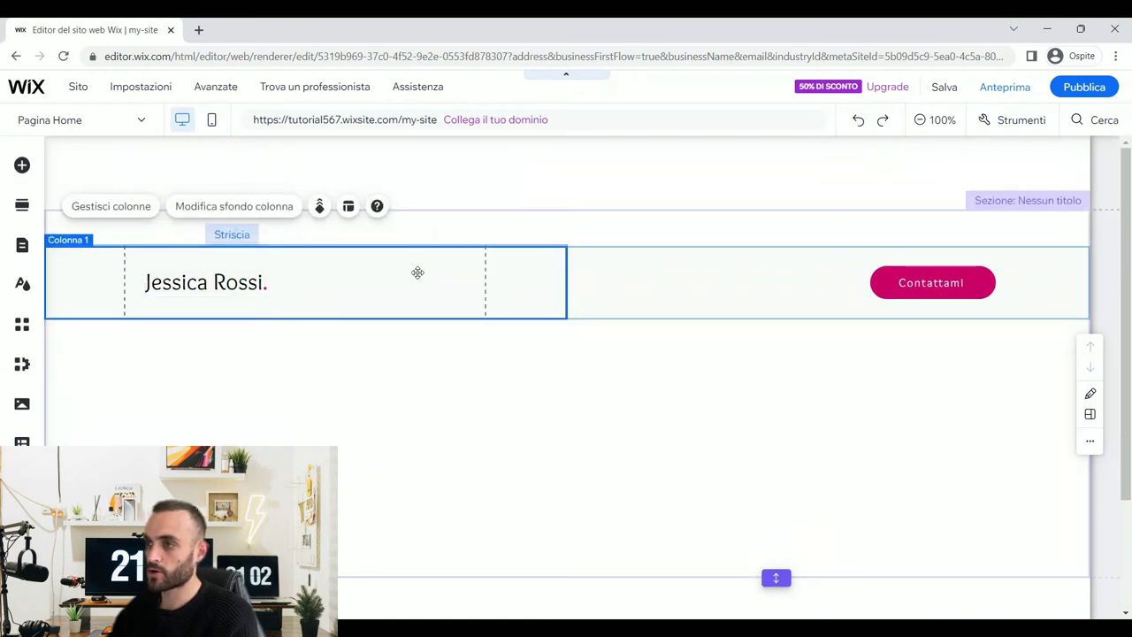
pyautogui.click(244, 207)
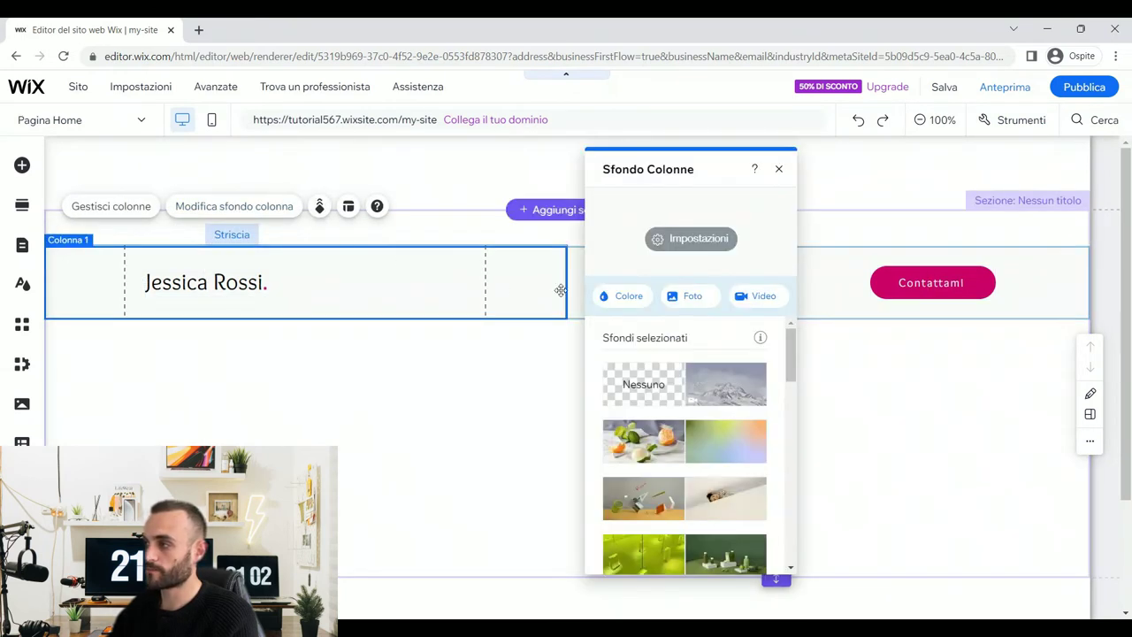
pyautogui.click(678, 252)
pyautogui.moveTo(687, 269); pyautogui.dragTo(587, 272)
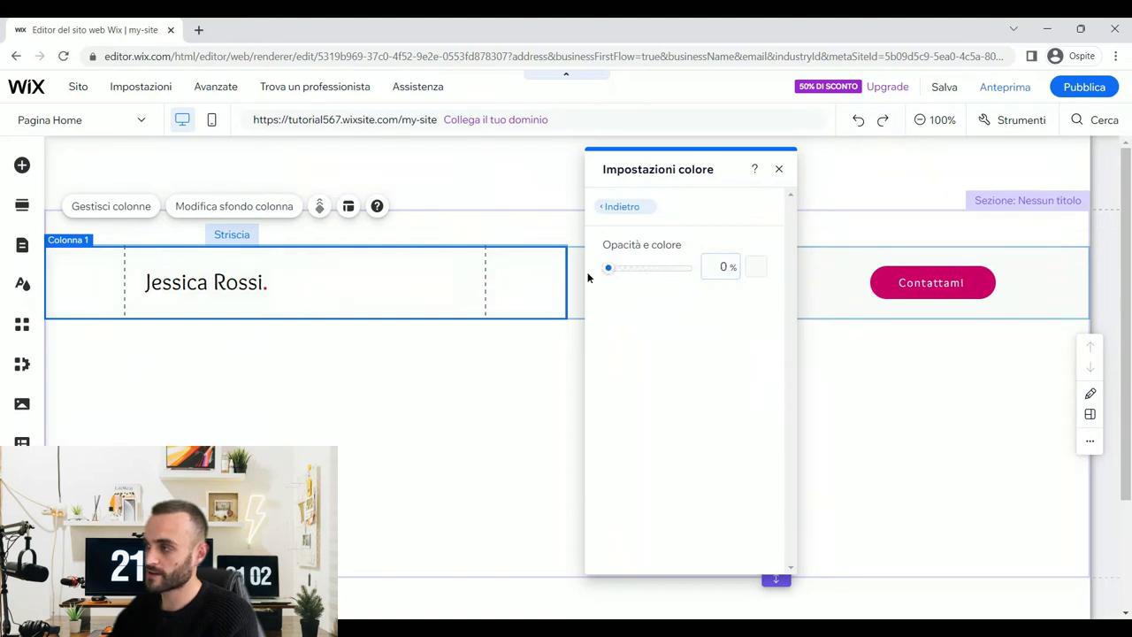
pyautogui.click(780, 169)
# - Make the second column 0% opacity too, then drag the strip up into the header
pyautogui.click(792, 268)
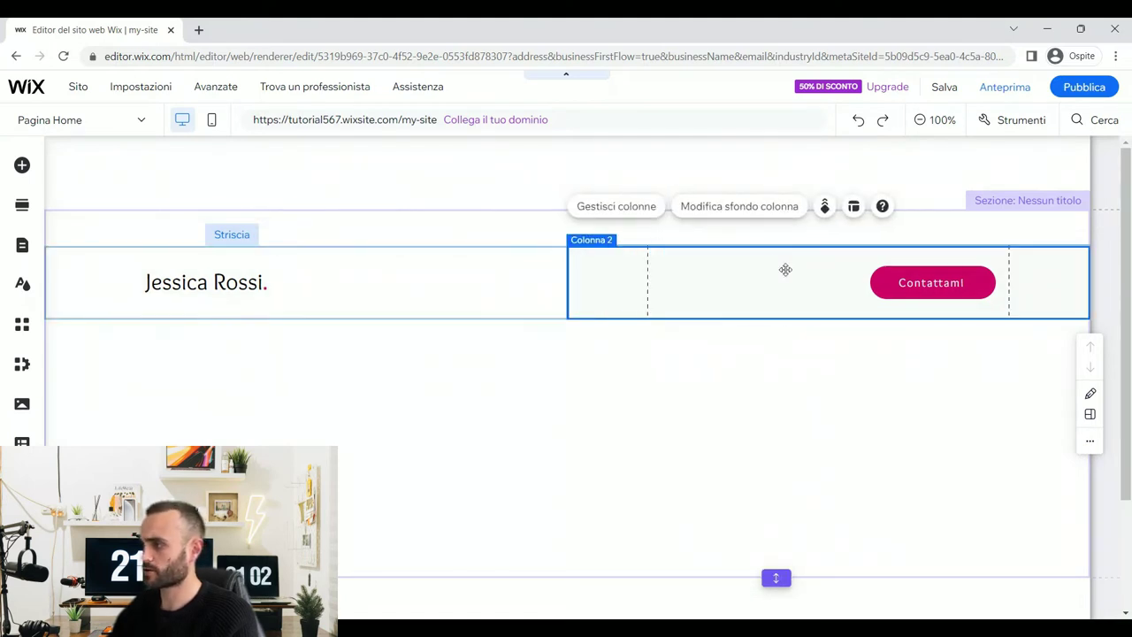
pyautogui.click(769, 215)
pyautogui.click(448, 238)
pyautogui.moveTo(442, 267); pyautogui.dragTo(353, 270)
pyautogui.click(532, 169)
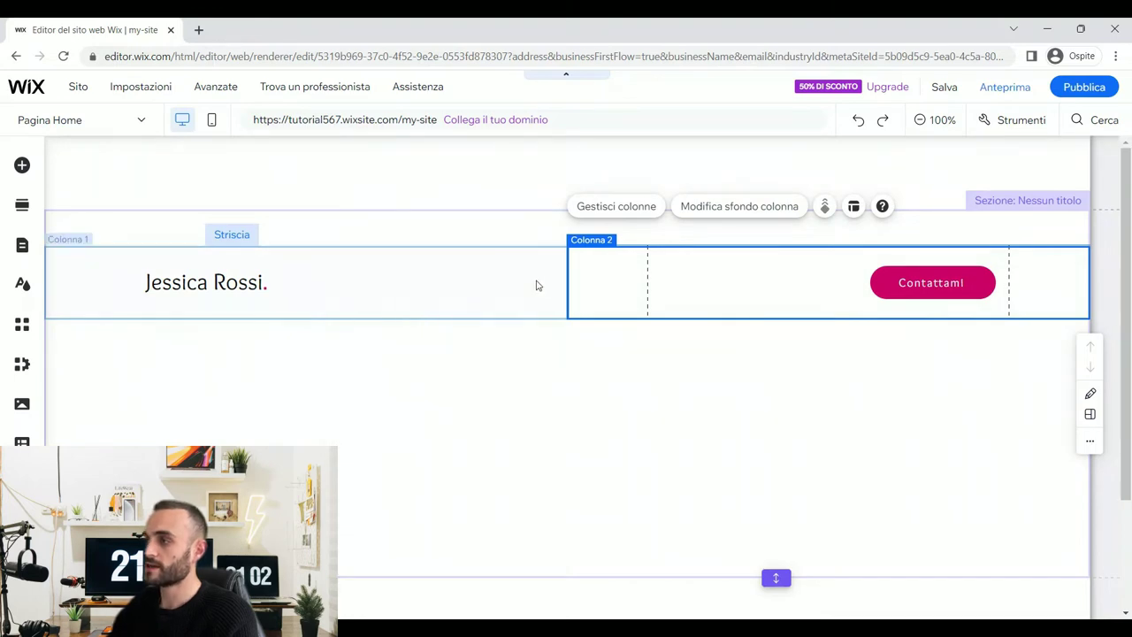
pyautogui.click(536, 286)
pyautogui.moveTo(518, 288); pyautogui.dragTo(510, 187)
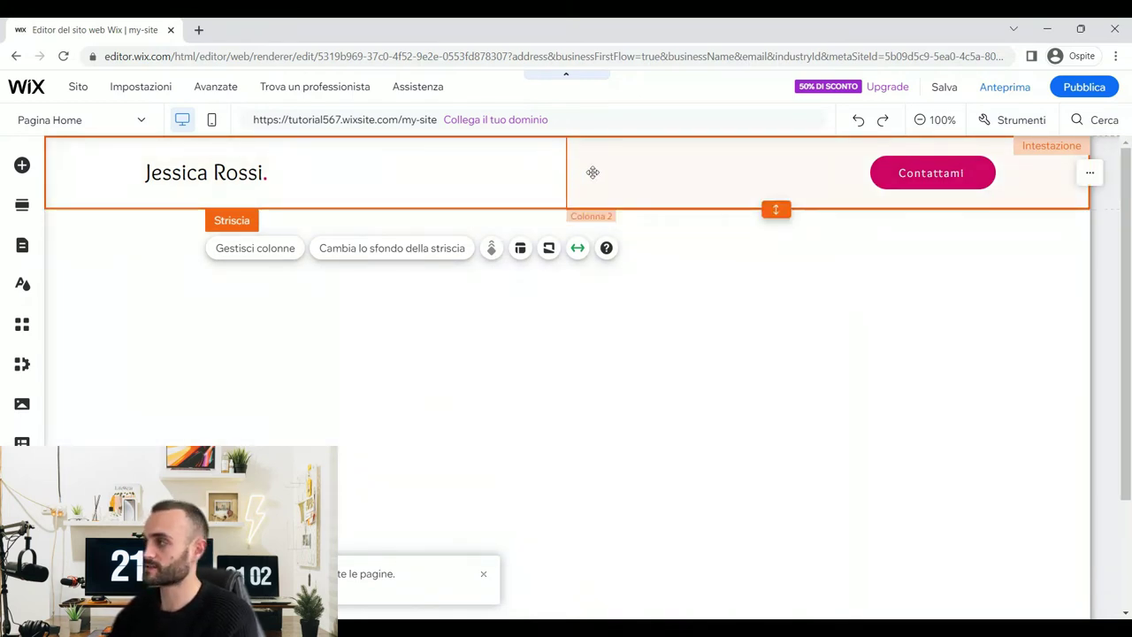
# - Set the header's Scorrimento intestazione option to 'È bloccata'
pyautogui.click(1091, 176)
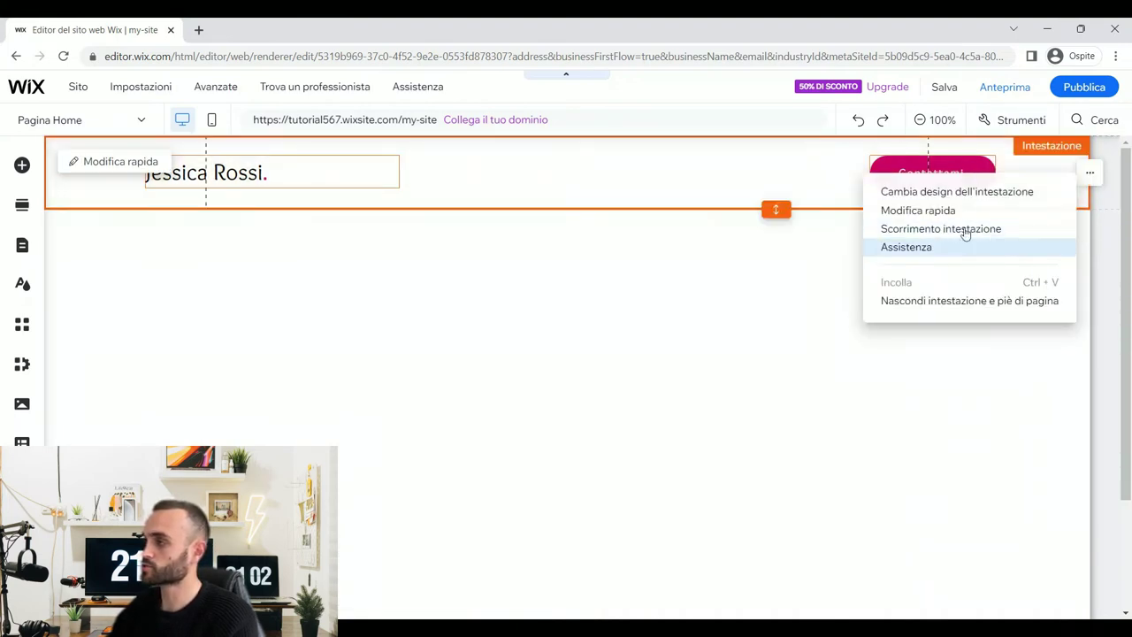
pyautogui.click(997, 231)
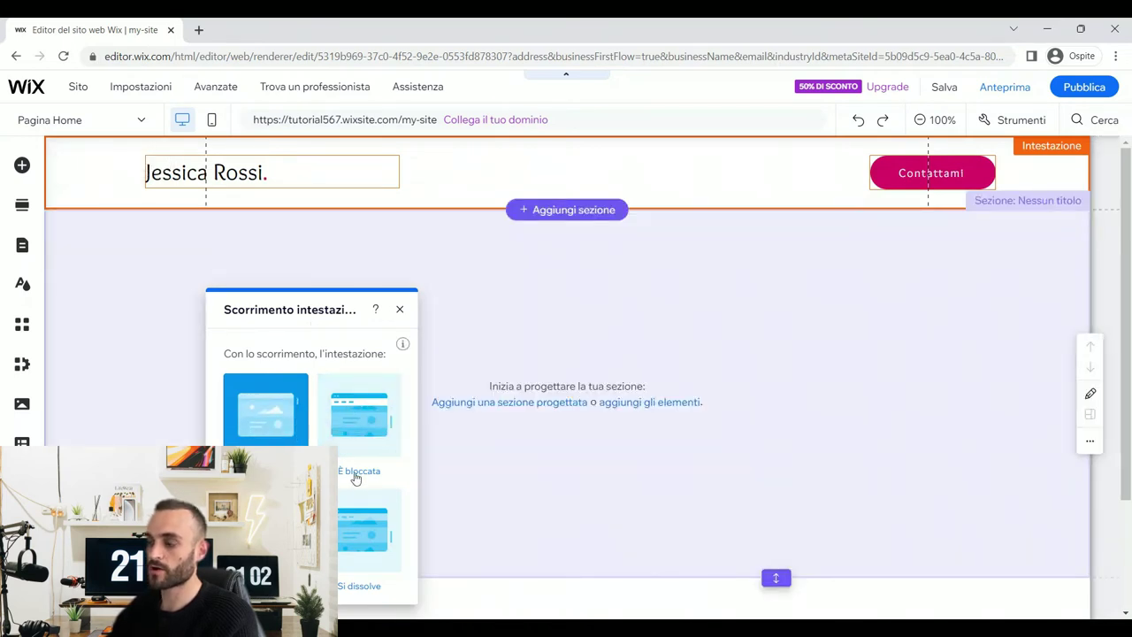
pyautogui.click(358, 421)
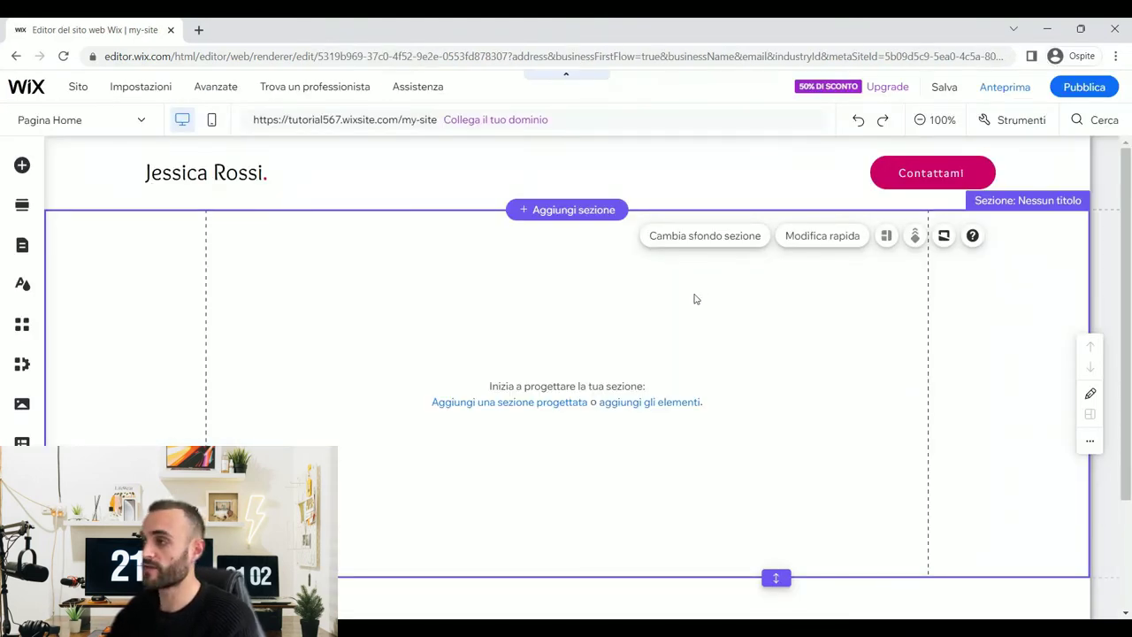
# - Rename the empty section to 'Home'
pyautogui.scroll(-2, 644, 476)
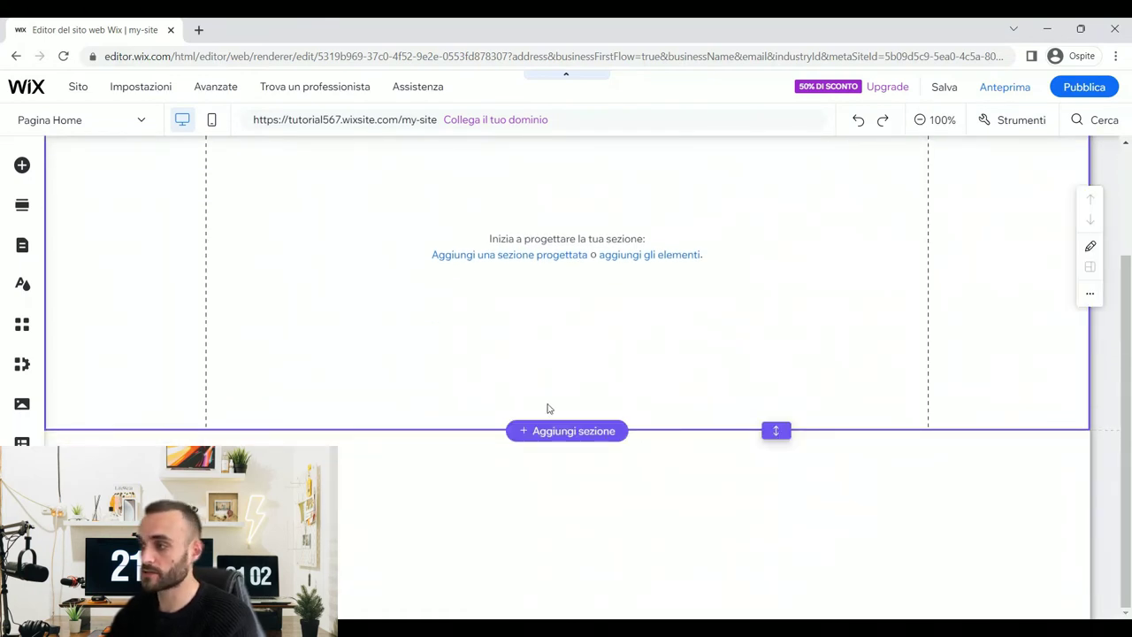
pyautogui.scroll(2, 645, 328)
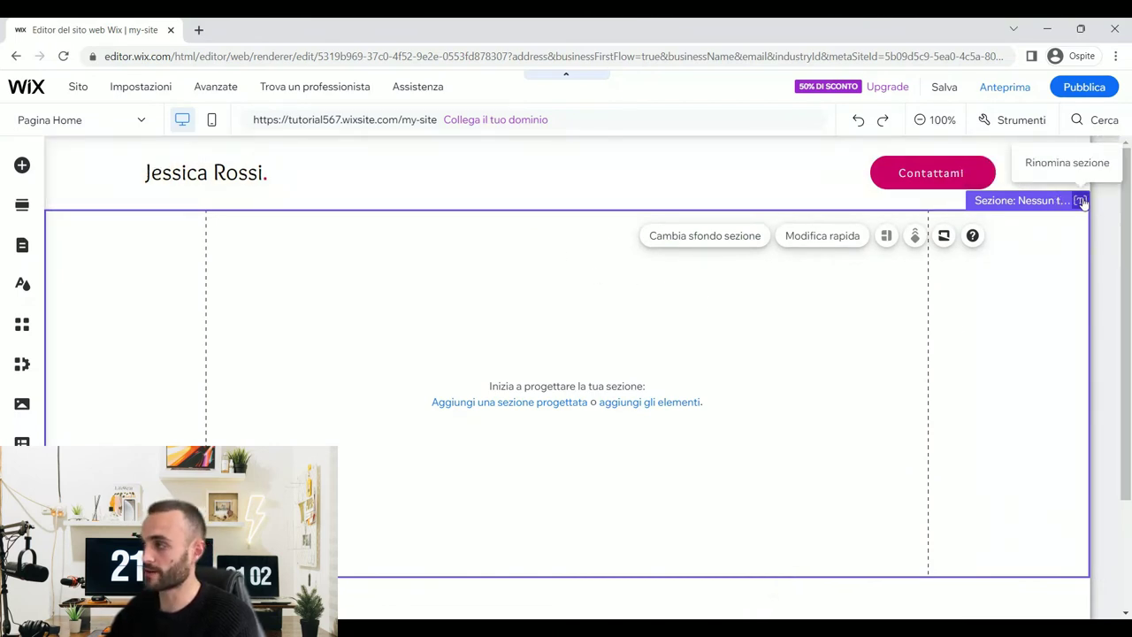
pyautogui.click(1080, 202)
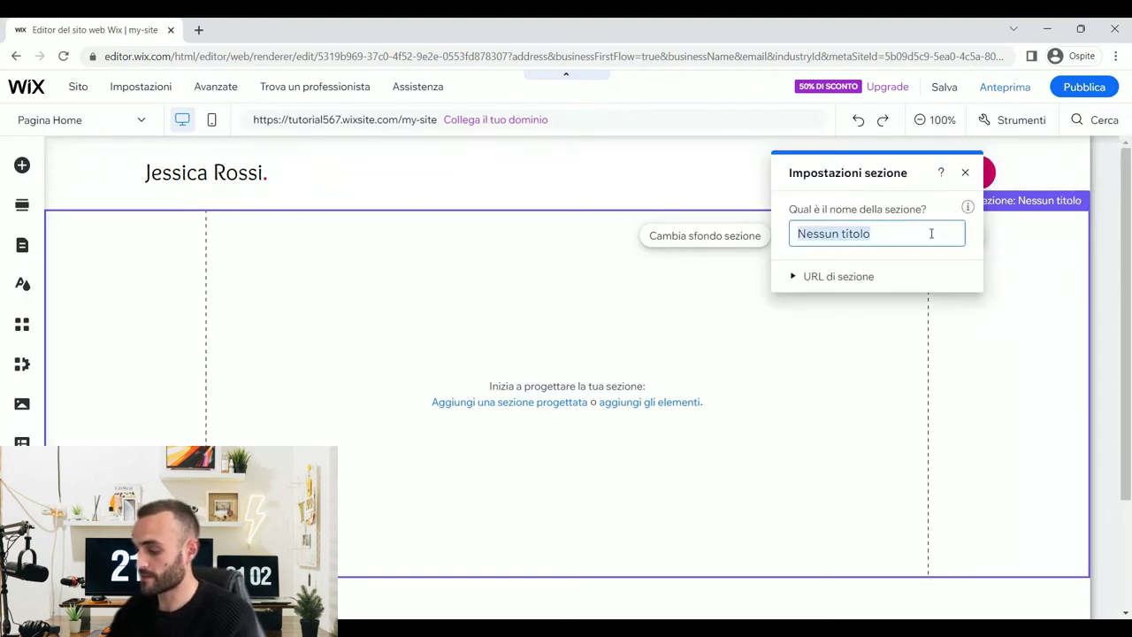
pyautogui.write('Home')
pyautogui.press('Return')
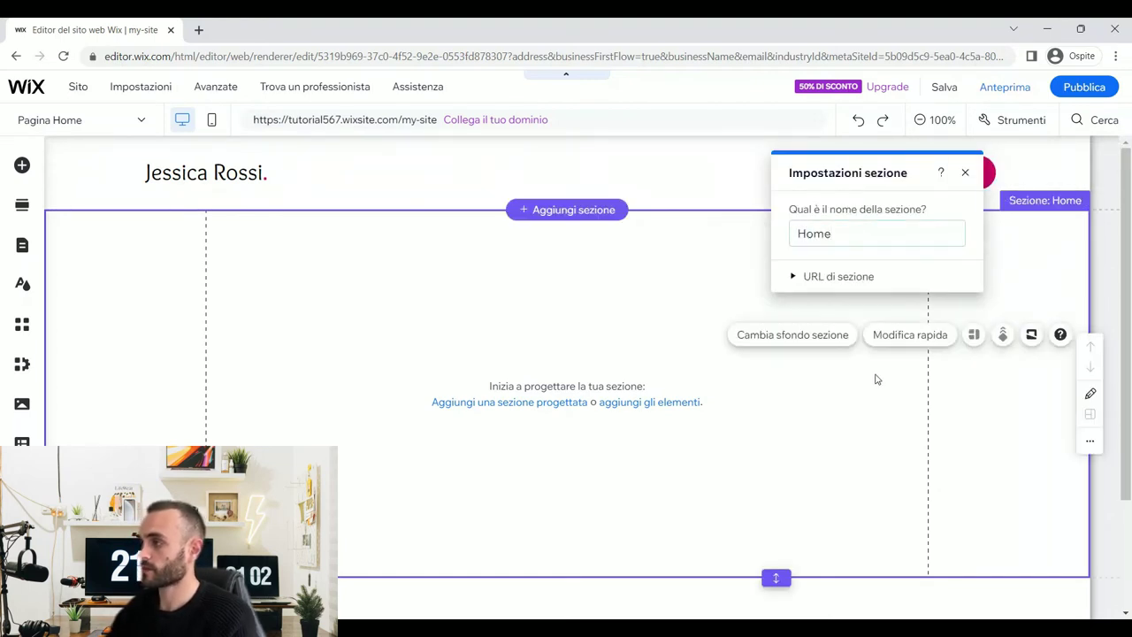
# - Enable the size and position toolbar and set the section height to 850
pyautogui.click(668, 275)
pyautogui.click(1012, 119)
pyautogui.click(990, 171)
pyautogui.click(1046, 478)
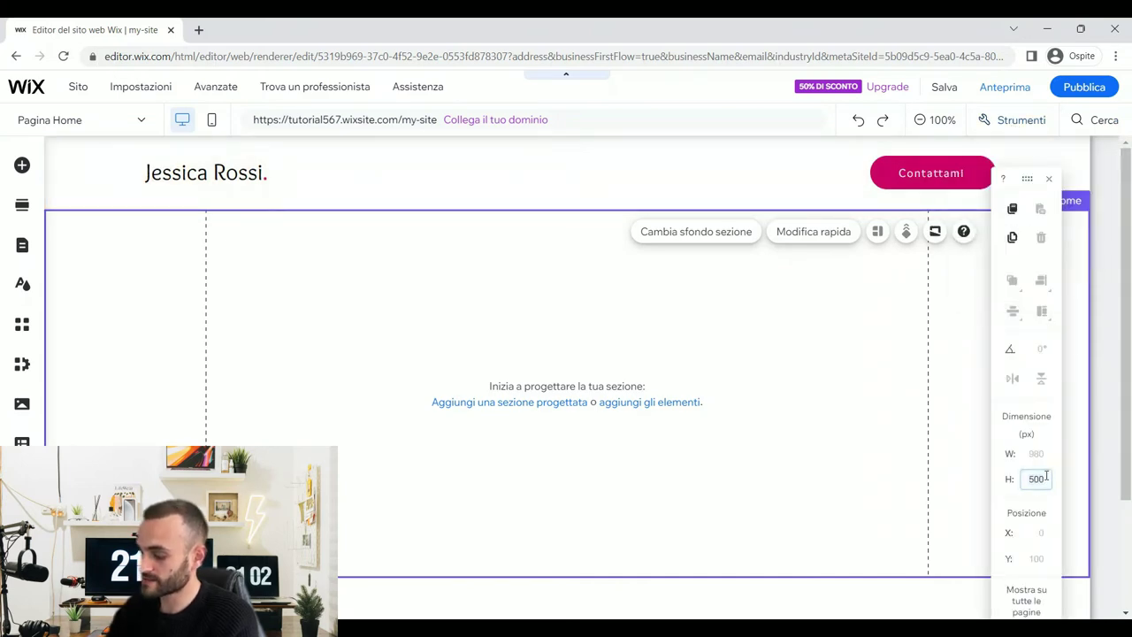
pyautogui.write('850')
pyautogui.press('Return')
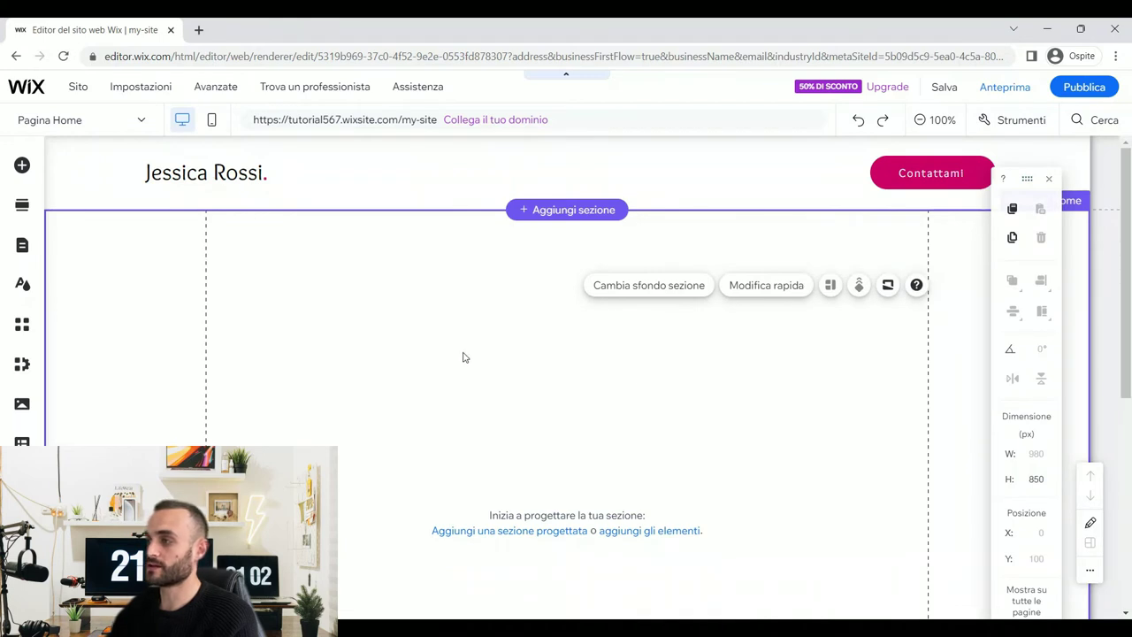
# - Add an empty white strip to the Home section
pyautogui.click(22, 167)
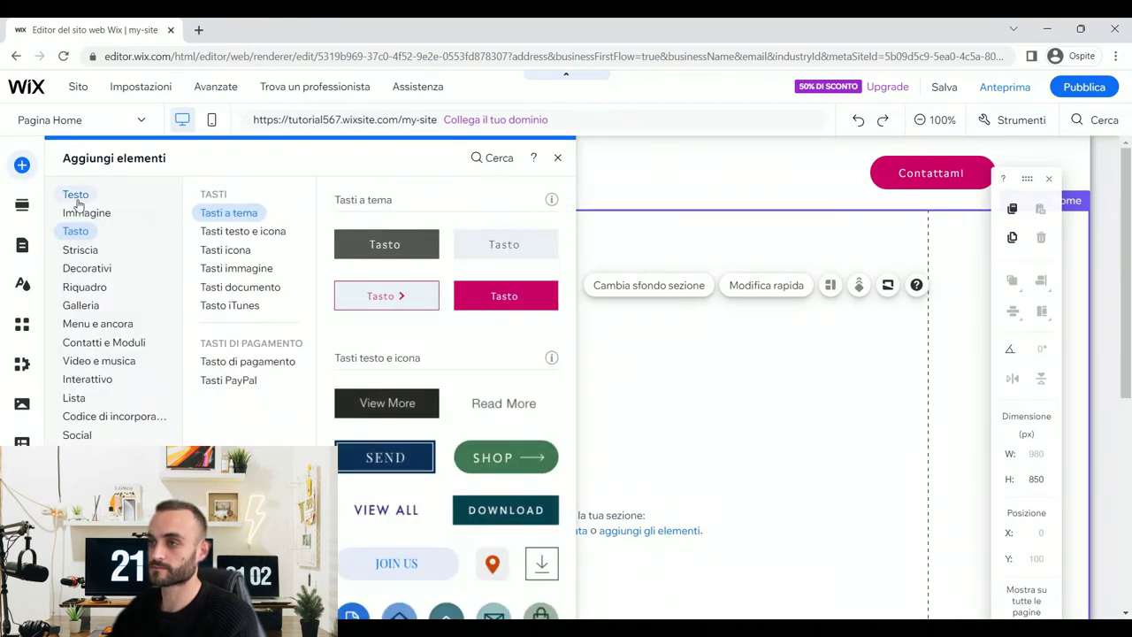
pyautogui.moveTo(78, 249)
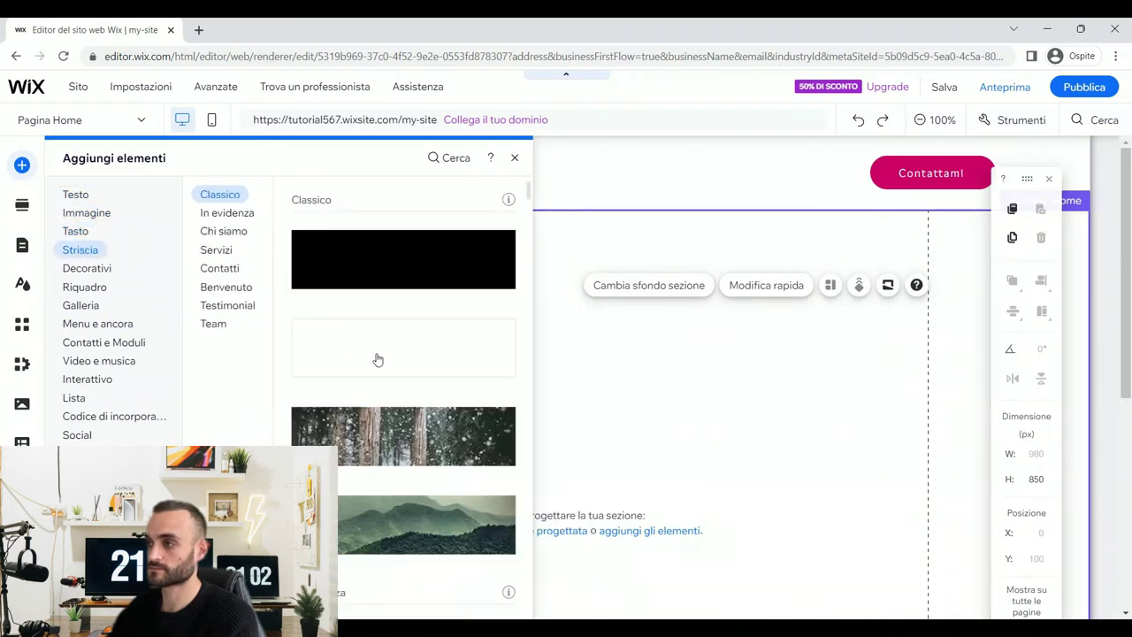
pyautogui.click(378, 359)
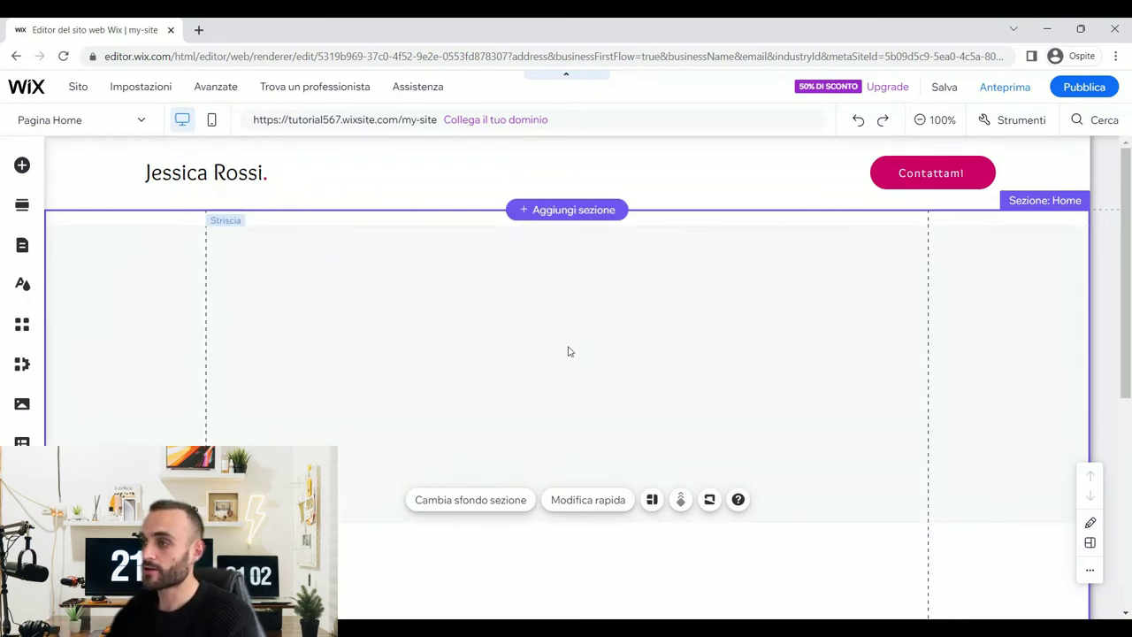
pyautogui.click(477, 294)
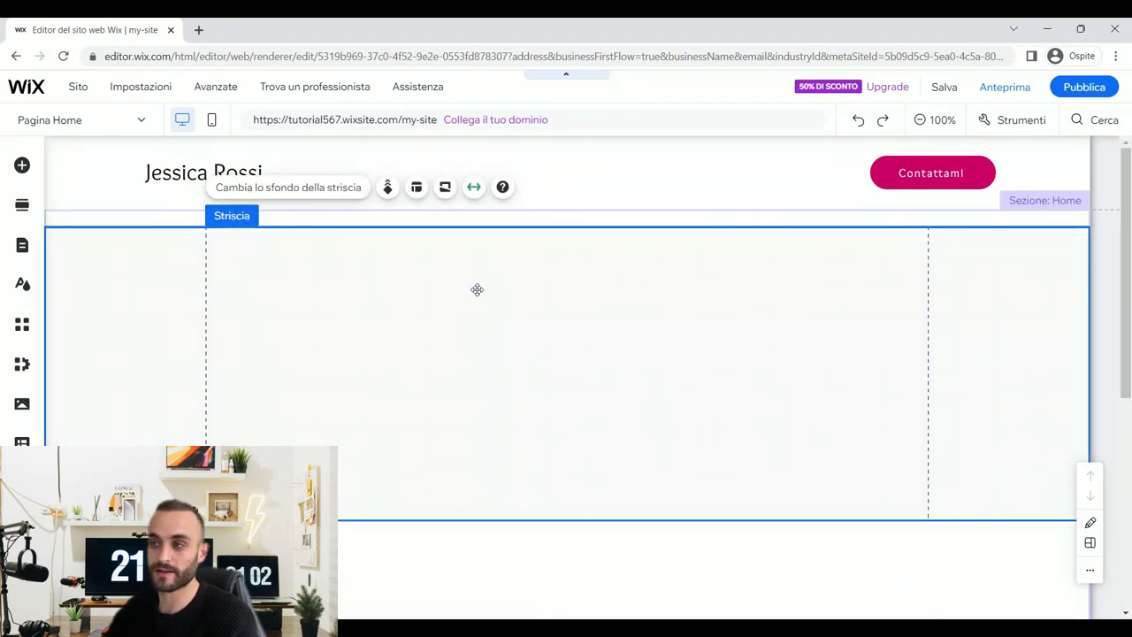
# - Set the new strip's height to 850 px
pyautogui.scroll(-1, 450, 324)
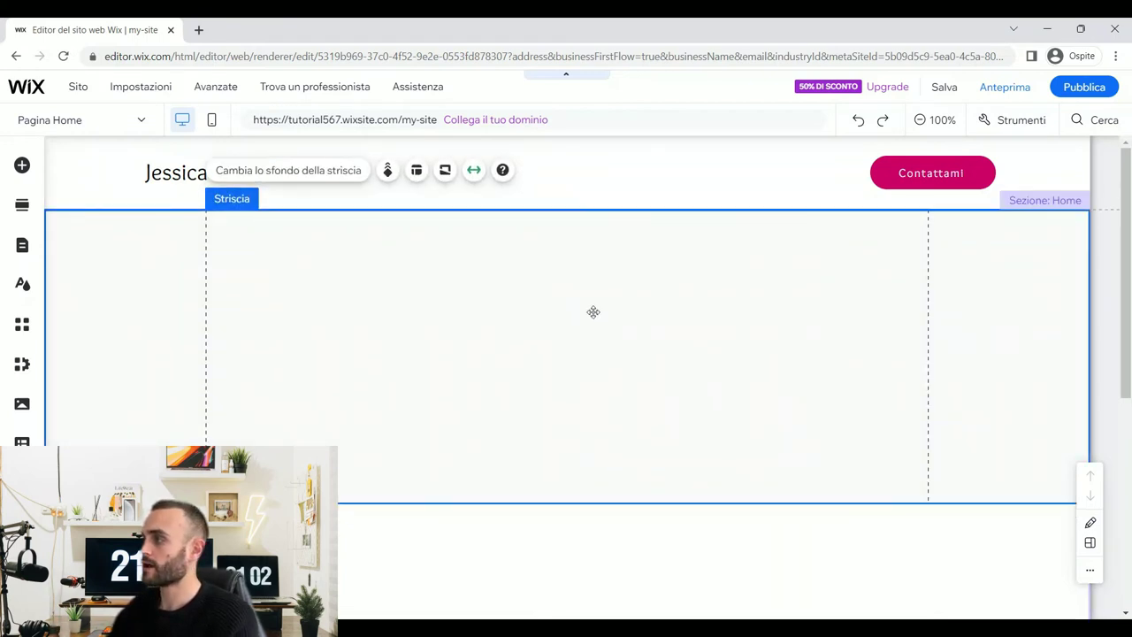
pyautogui.click(1021, 121)
pyautogui.click(984, 170)
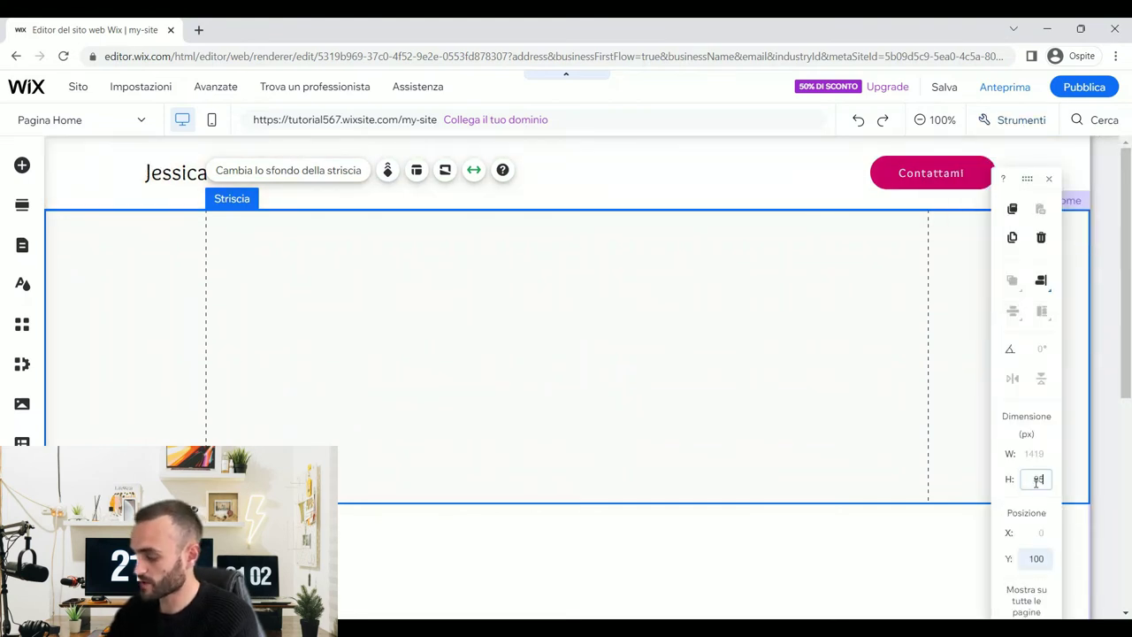
pyautogui.click(1036, 479)
pyautogui.write('850')
pyautogui.press('Return')
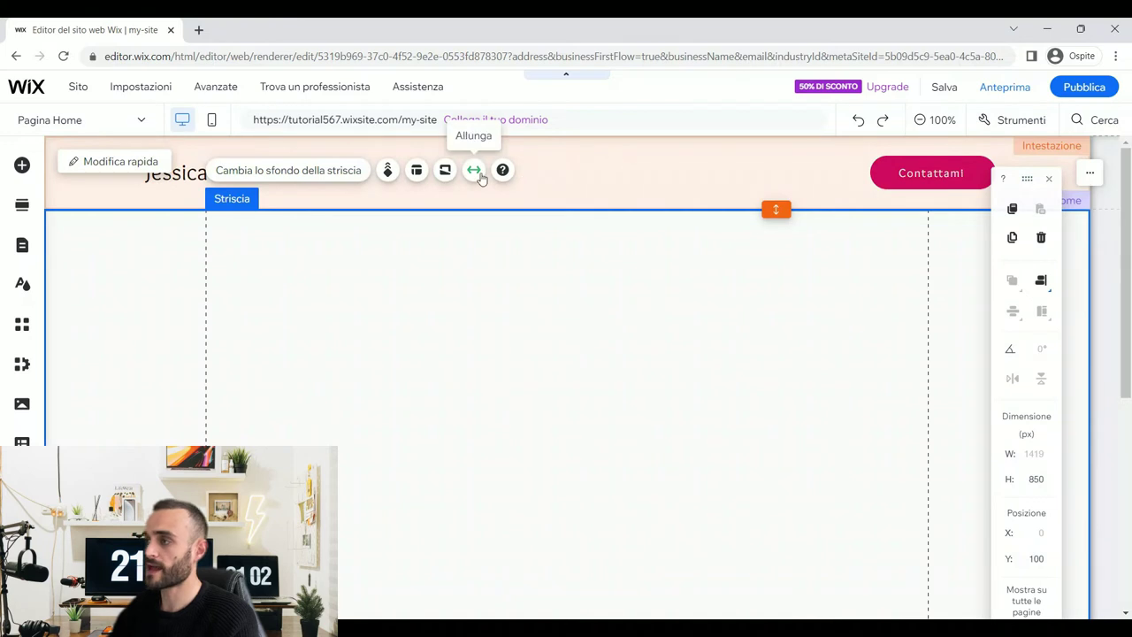
# - Stretch the strip to full width with 74 px side margins
pyautogui.click(474, 176)
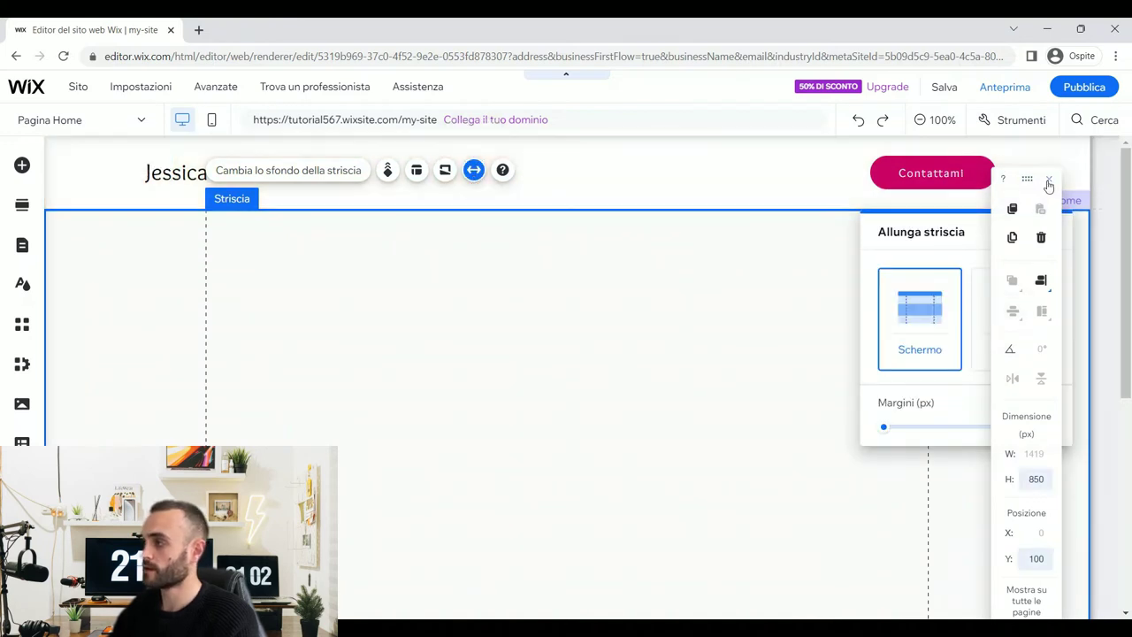
pyautogui.click(1049, 179)
pyautogui.click(1038, 424)
pyautogui.write('74')
pyautogui.press('Return')
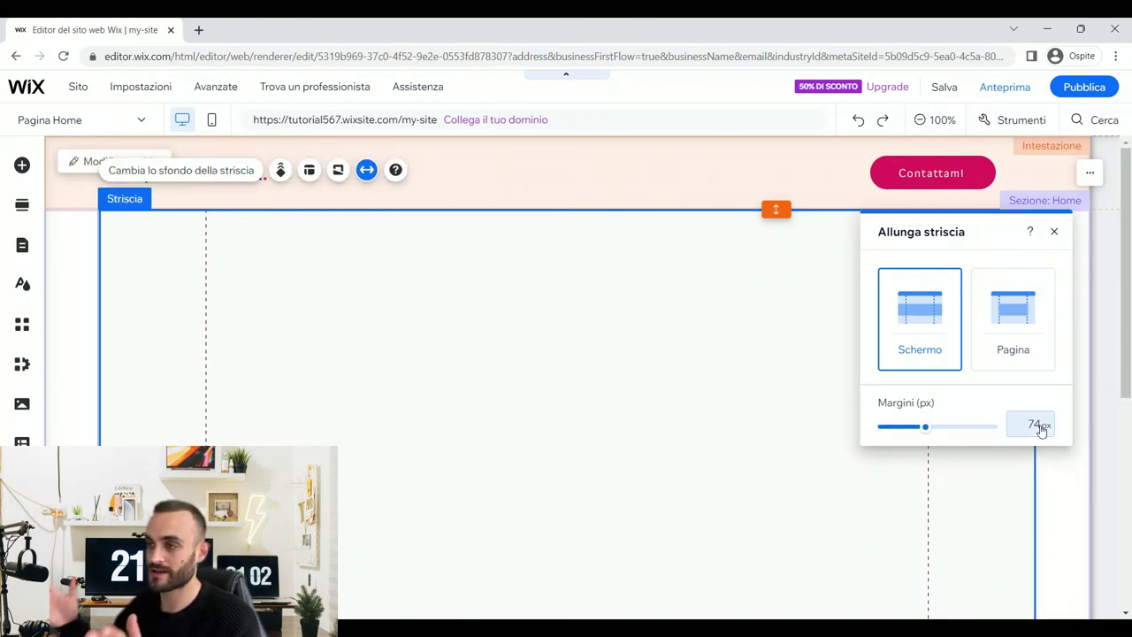
pyautogui.click(498, 372)
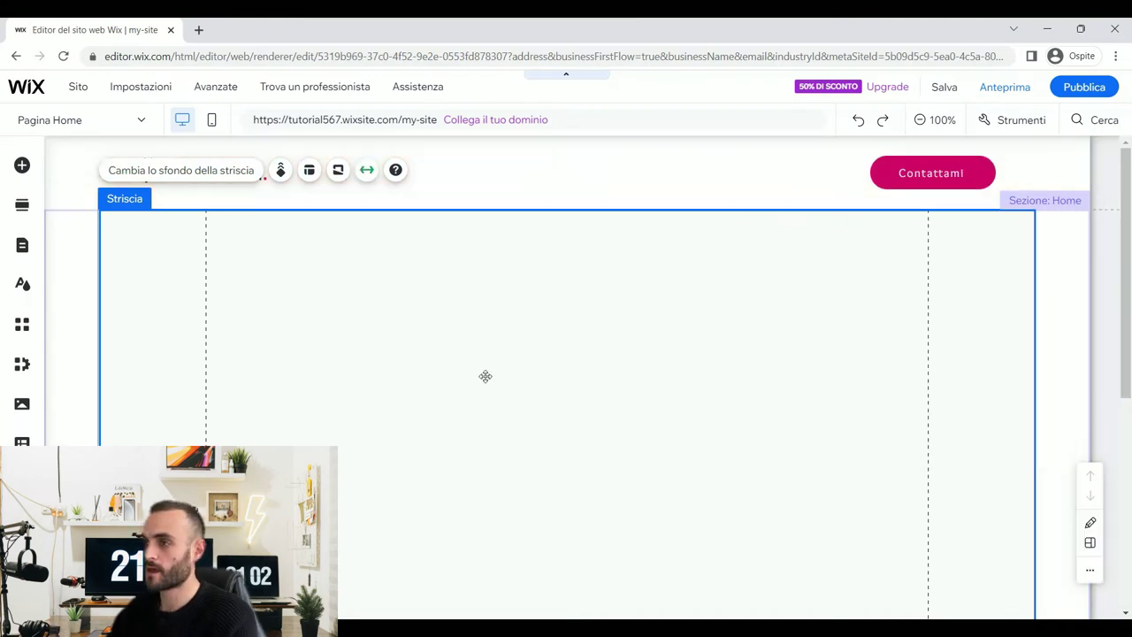
# - Use the smiling woman at a laptop photo from the 'digital' search as the strip background
pyautogui.click(394, 291)
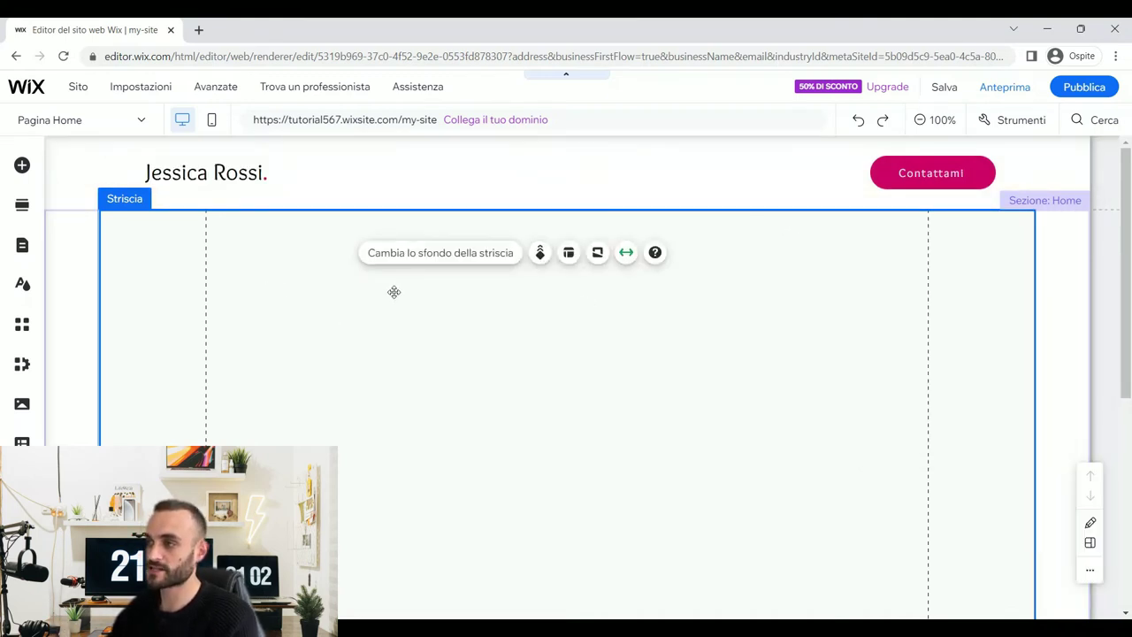
pyautogui.click(449, 257)
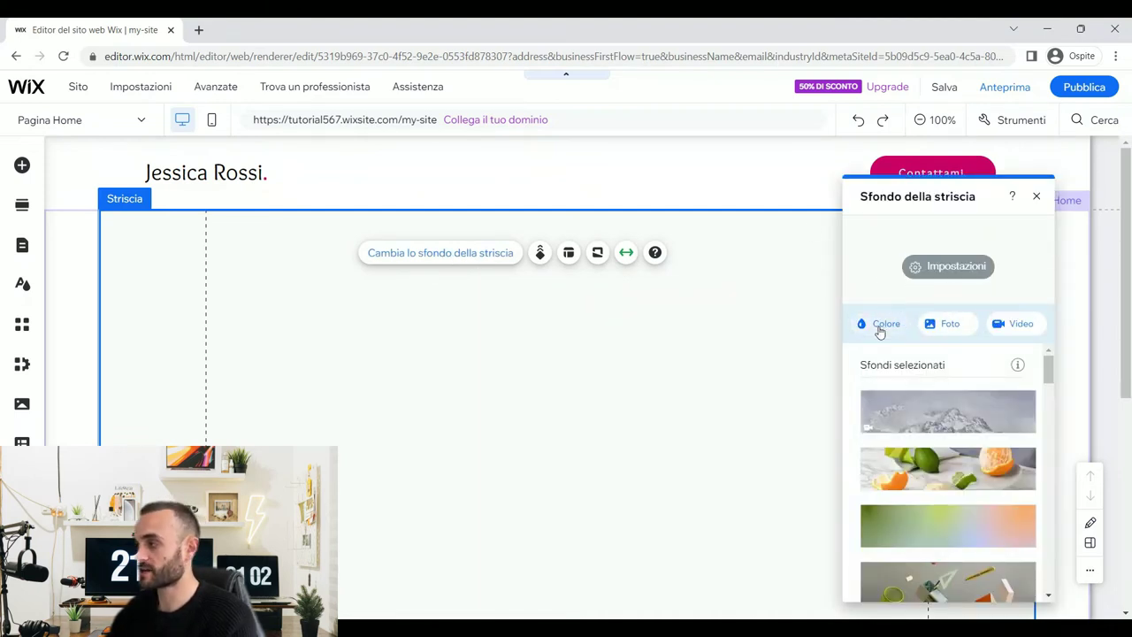
pyautogui.click(949, 325)
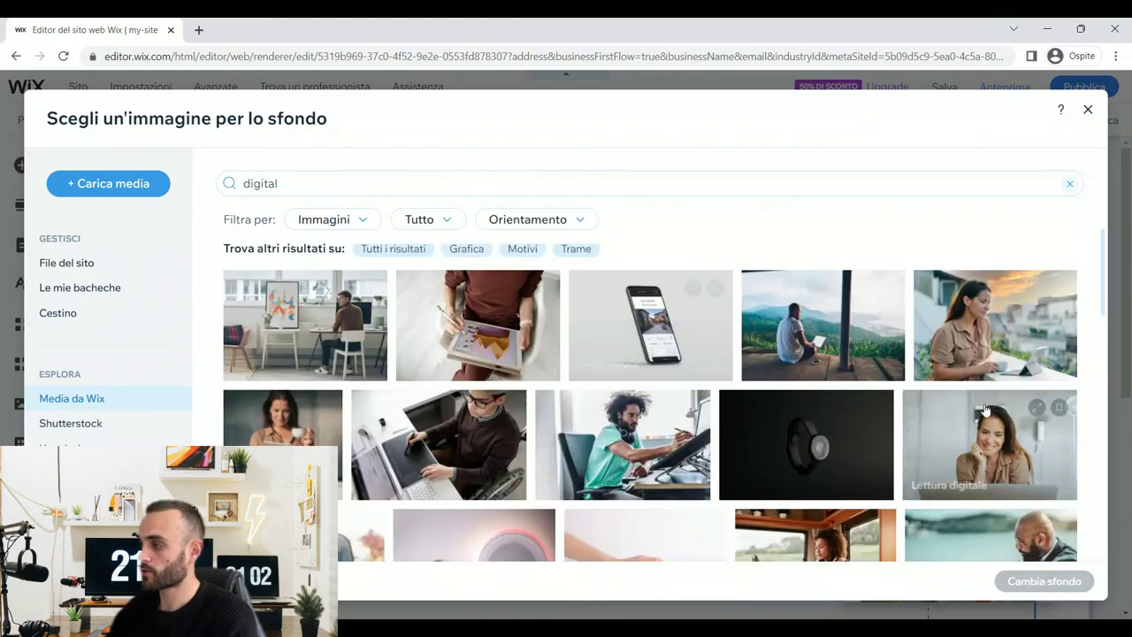
pyautogui.click(990, 442)
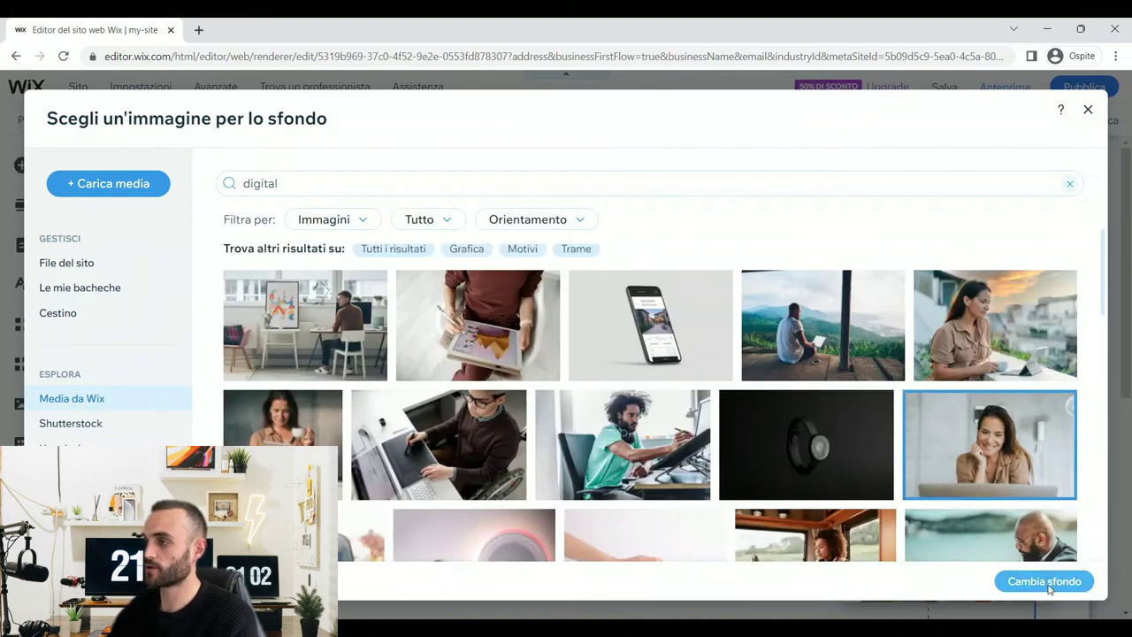
pyautogui.click(1044, 582)
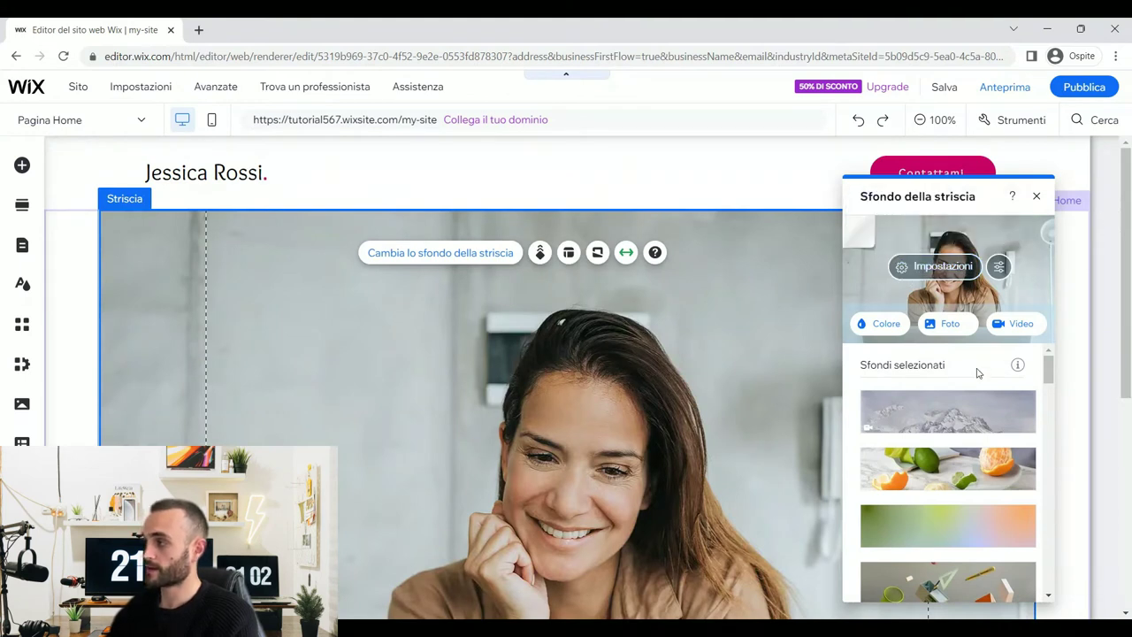
# - Set the colour behind the strip image to black and image opacity to 60%
pyautogui.click(933, 267)
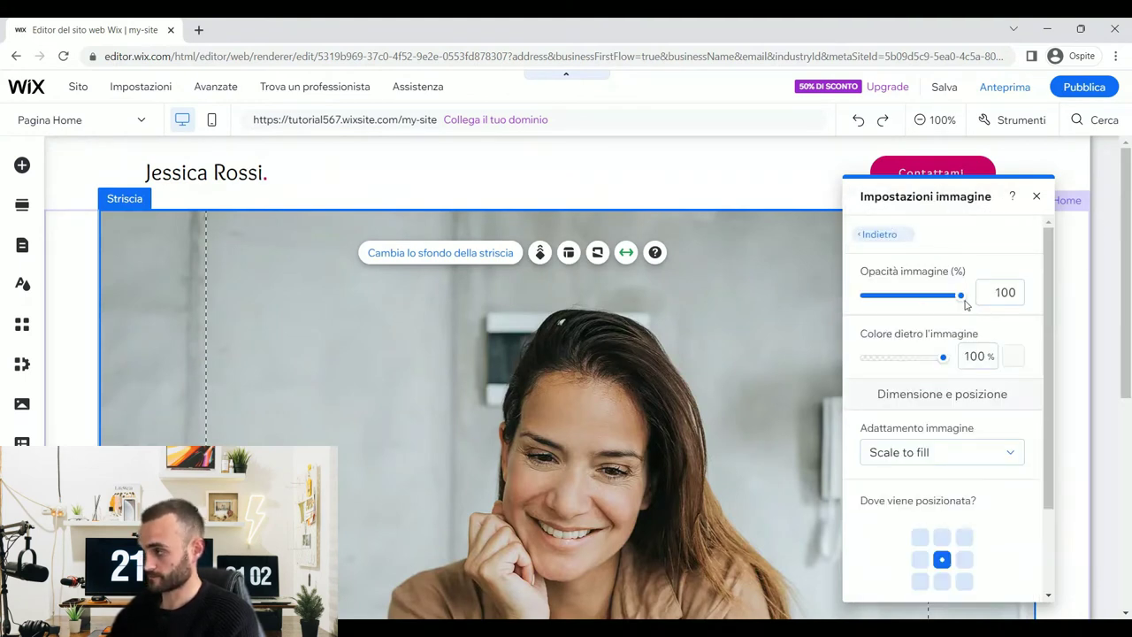
pyautogui.click(1015, 356)
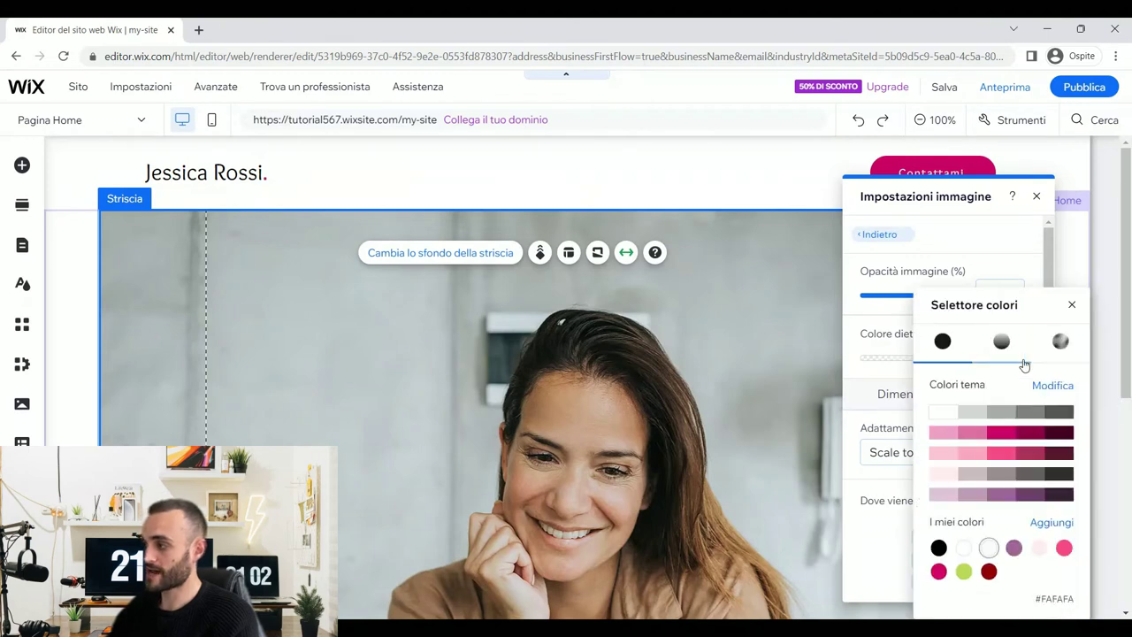
pyautogui.click(938, 549)
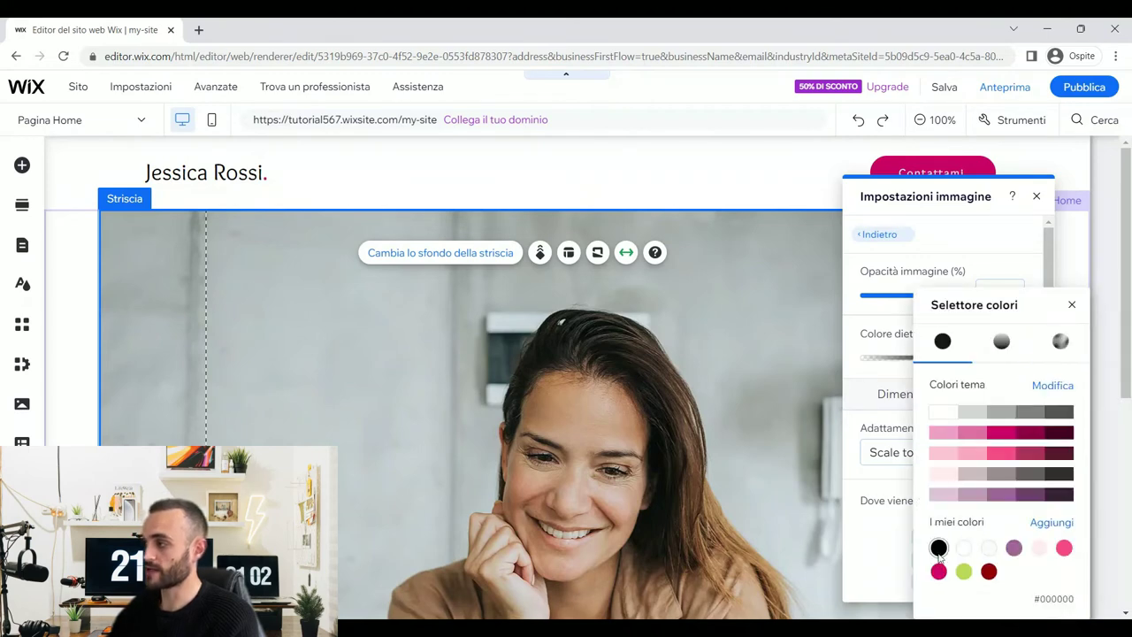
pyautogui.click(960, 262)
pyautogui.click(1016, 296)
pyautogui.write('60')
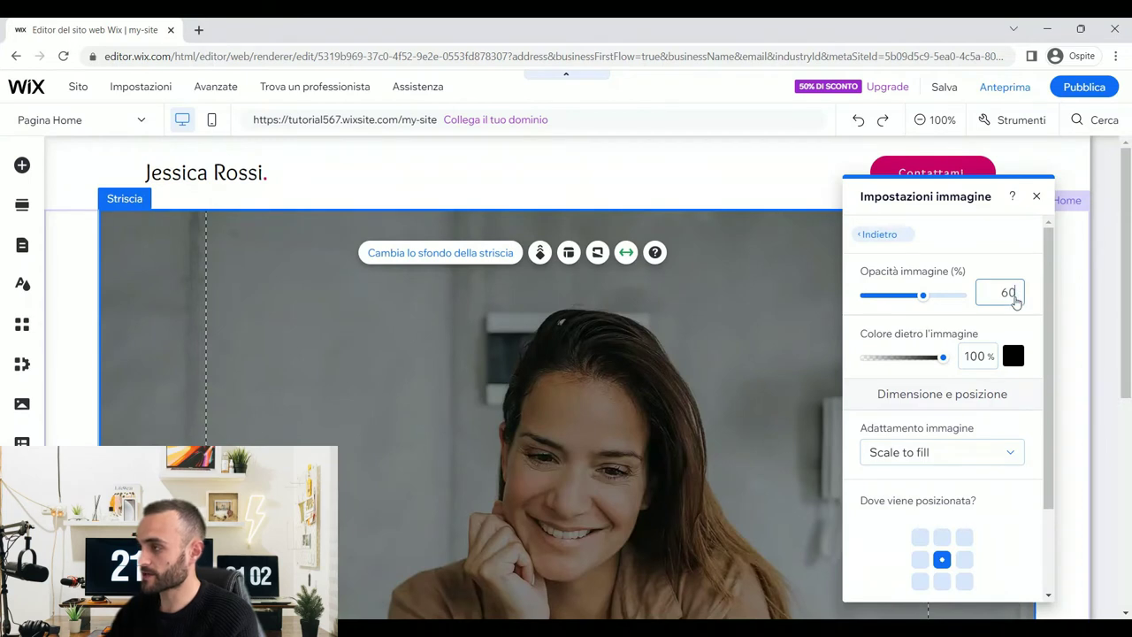
pyautogui.press('Return')
pyautogui.click(1038, 198)
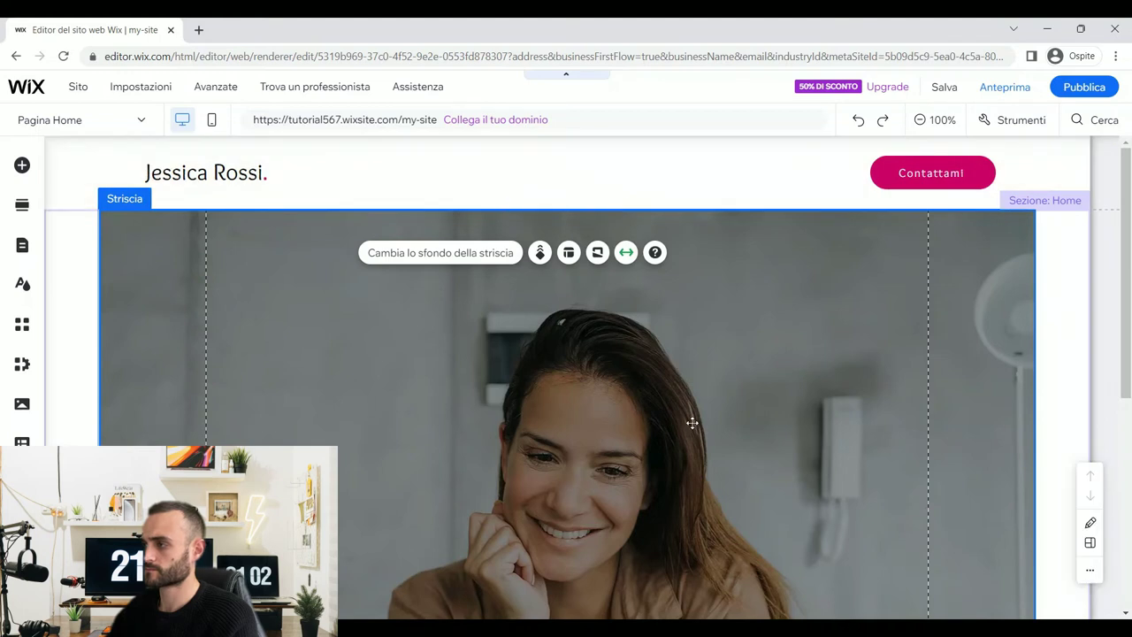
# - Look through the strip background's scroll effect choices
pyautogui.click(540, 254)
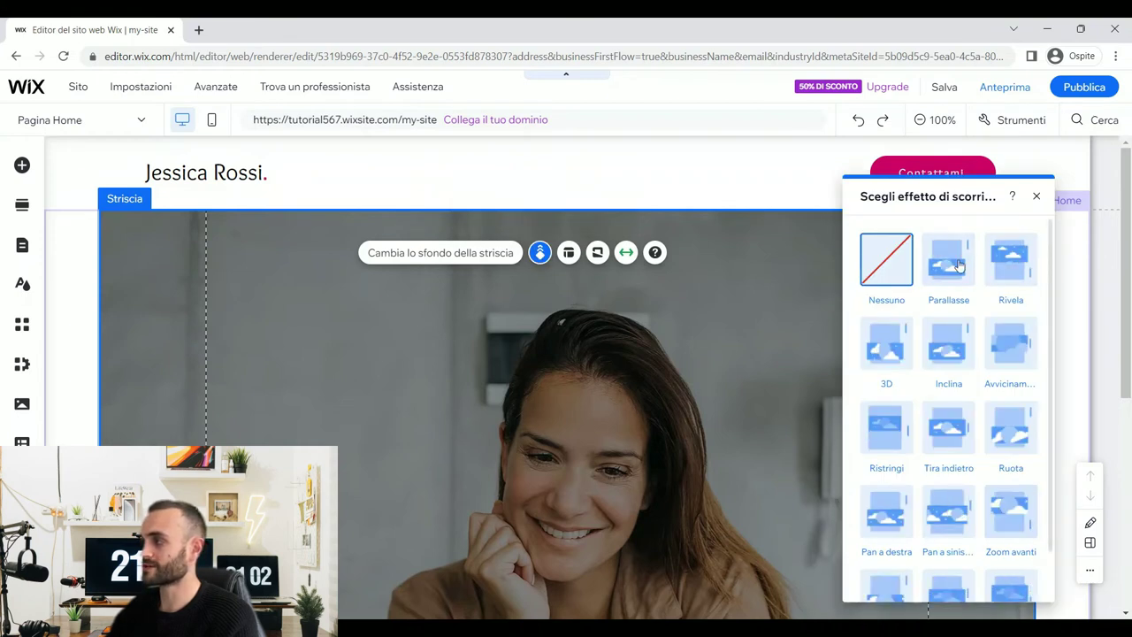
pyautogui.scroll(-1, 964, 332)
pyautogui.scroll(1, 963, 283)
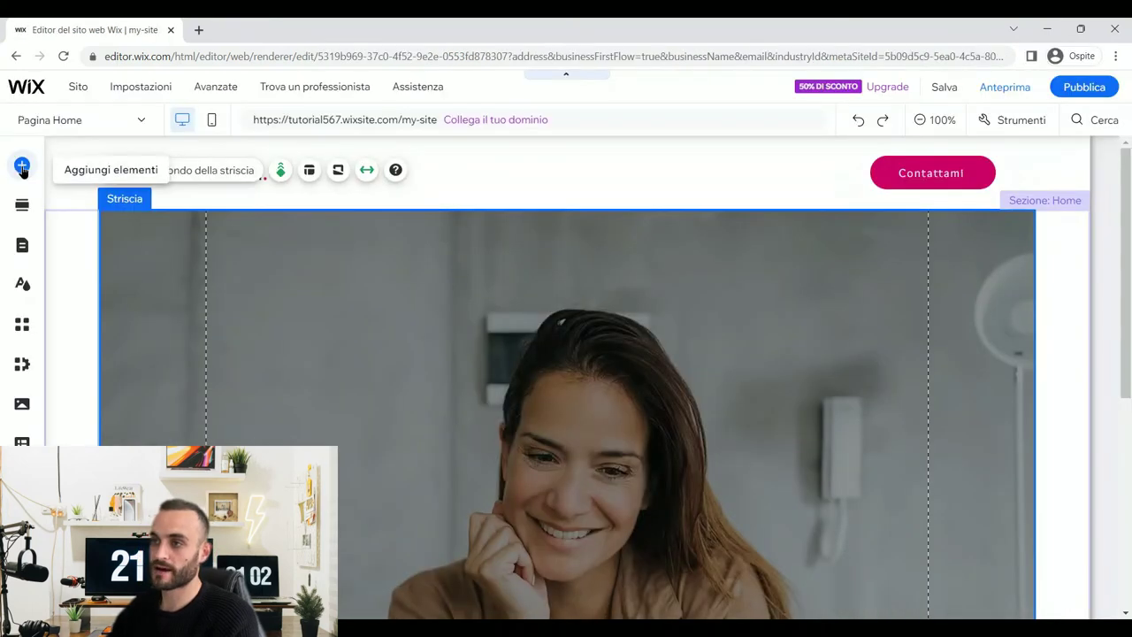
pyautogui.click(22, 166)
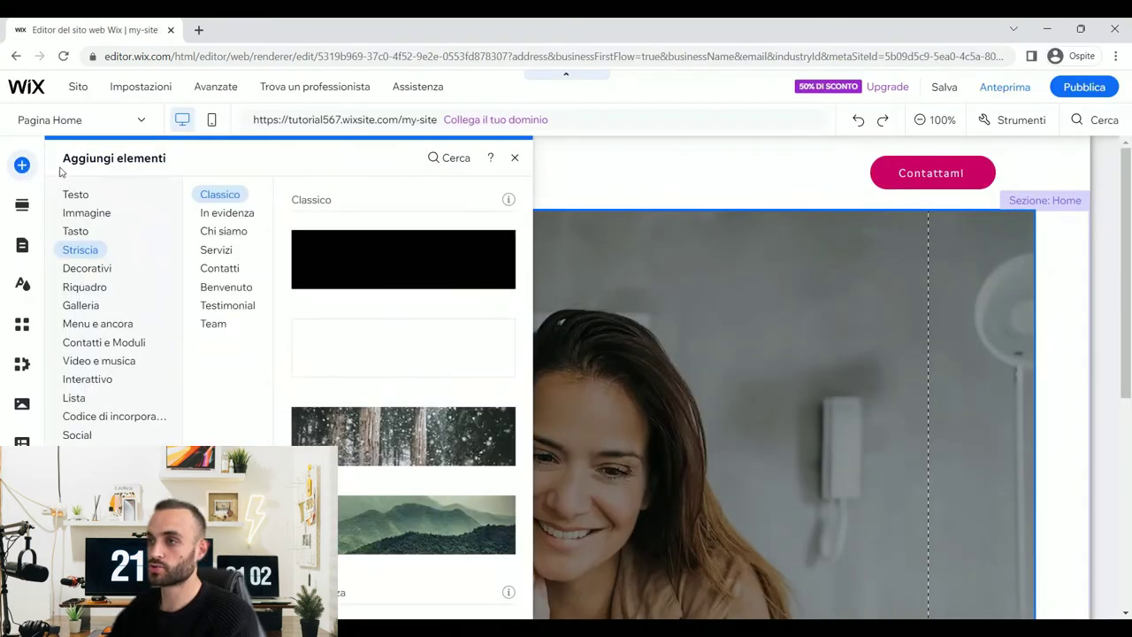
# - Drop a Titolo 1 heading onto the photo strip, centre-aligned with white text
pyautogui.click(84, 196)
pyautogui.moveTo(391, 257); pyautogui.dragTo(531, 329)
pyautogui.click(389, 251)
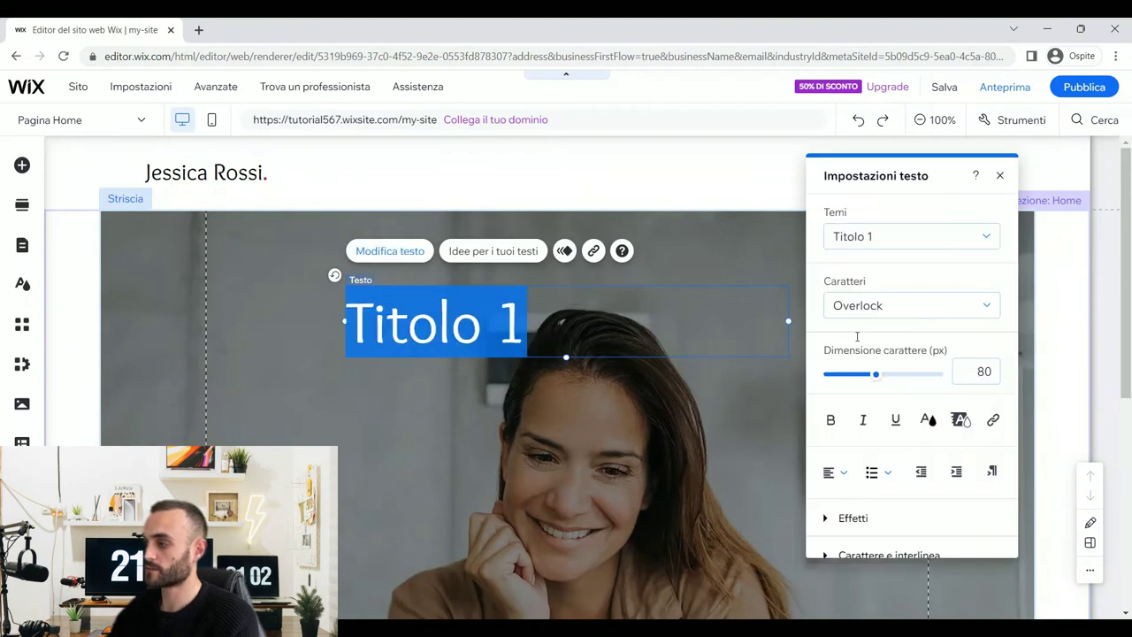
pyautogui.click(831, 472)
pyautogui.click(846, 502)
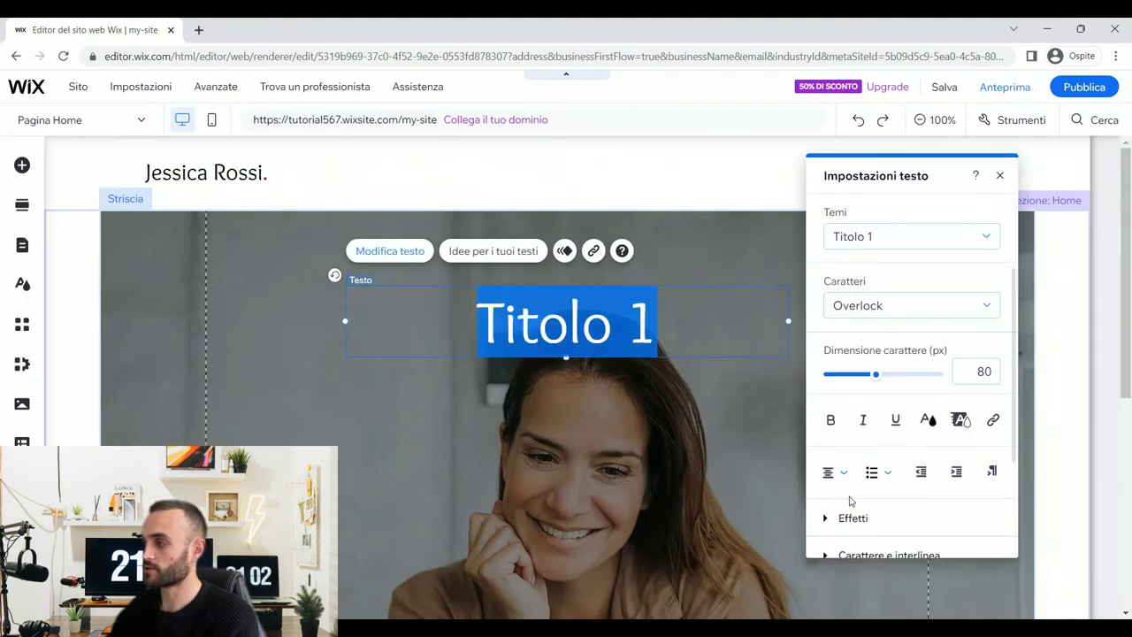
pyautogui.click(928, 419)
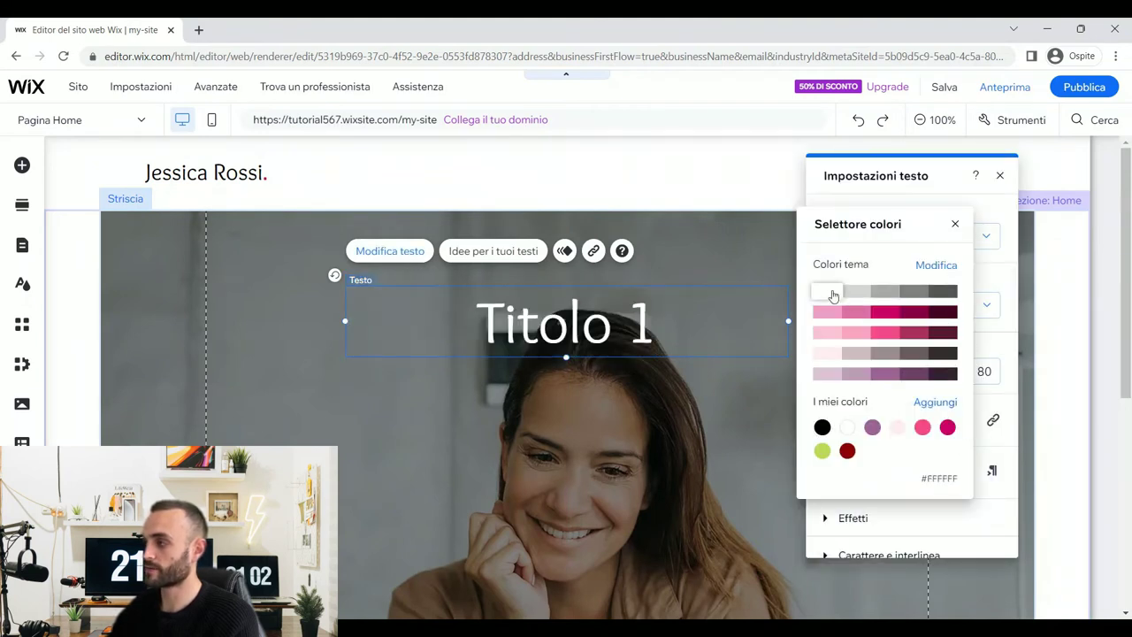
pyautogui.click(832, 295)
pyautogui.click(999, 175)
# - Widen the heading box, shift it left, and retype its text as 'Copywriter digitale'
pyautogui.moveTo(792, 321); pyautogui.dragTo(755, 318)
pyautogui.click(327, 248)
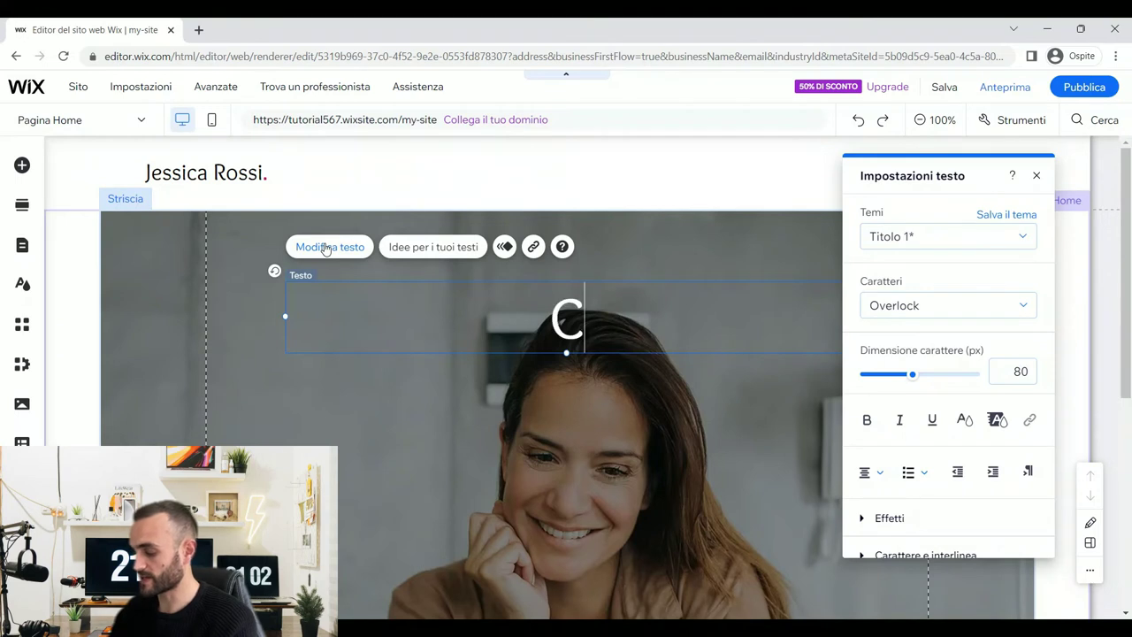
pyautogui.write('write')
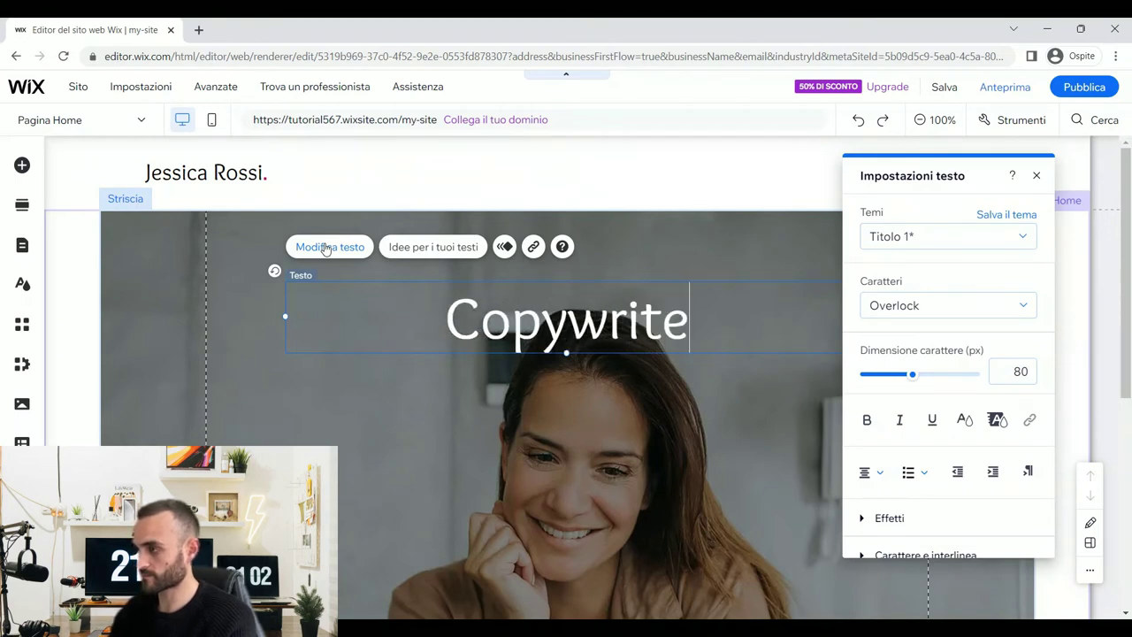
pyautogui.write('r Digitale')
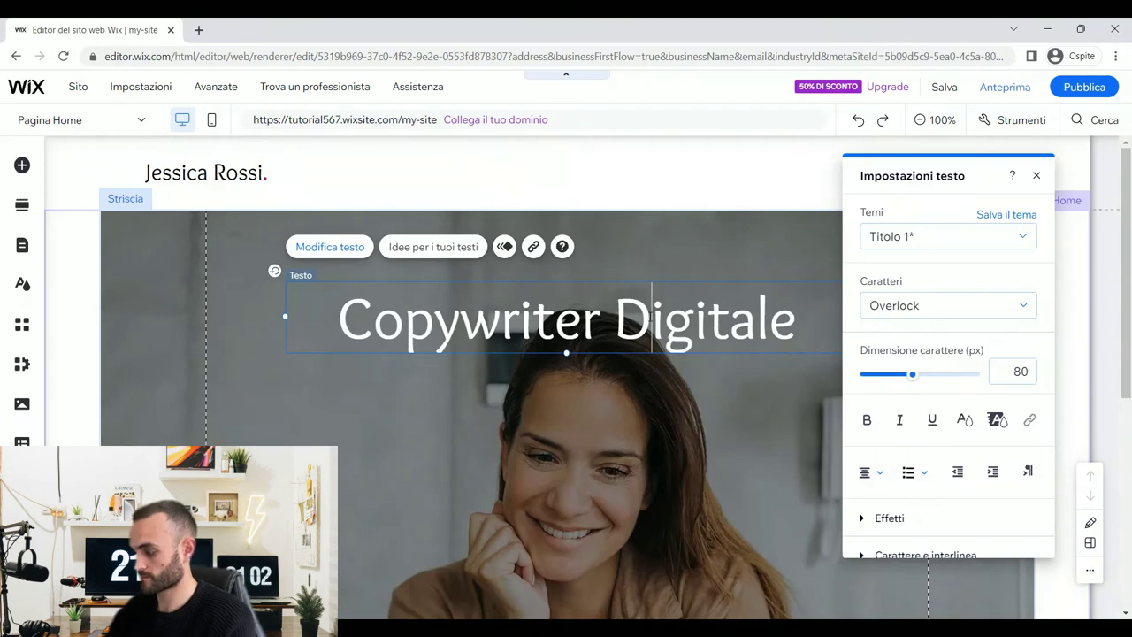
pyautogui.press('BackSpace')
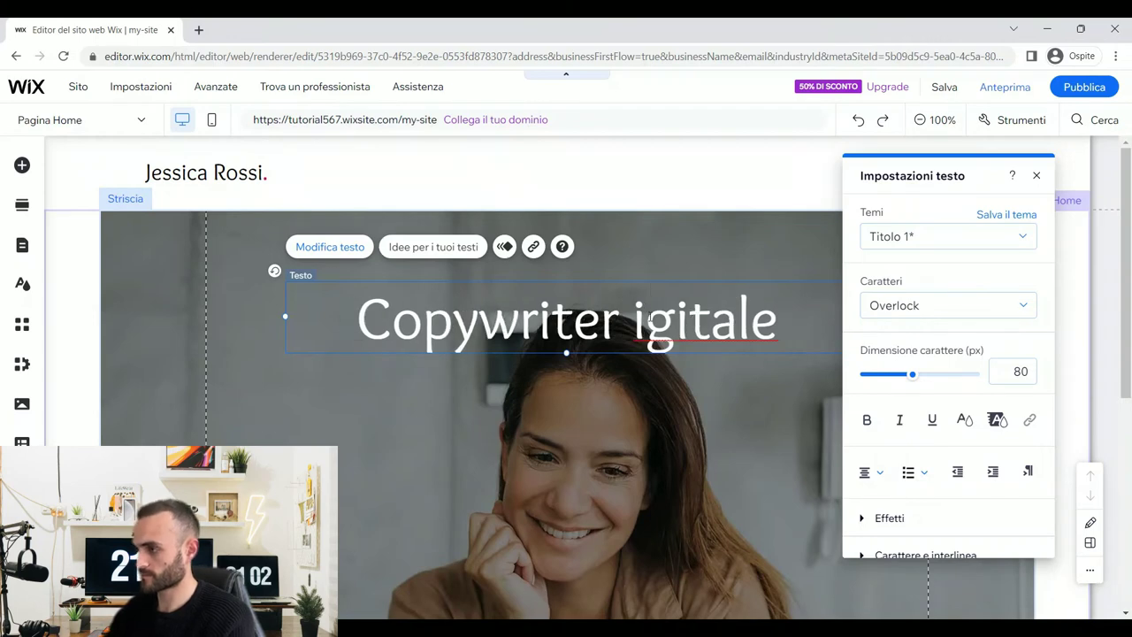